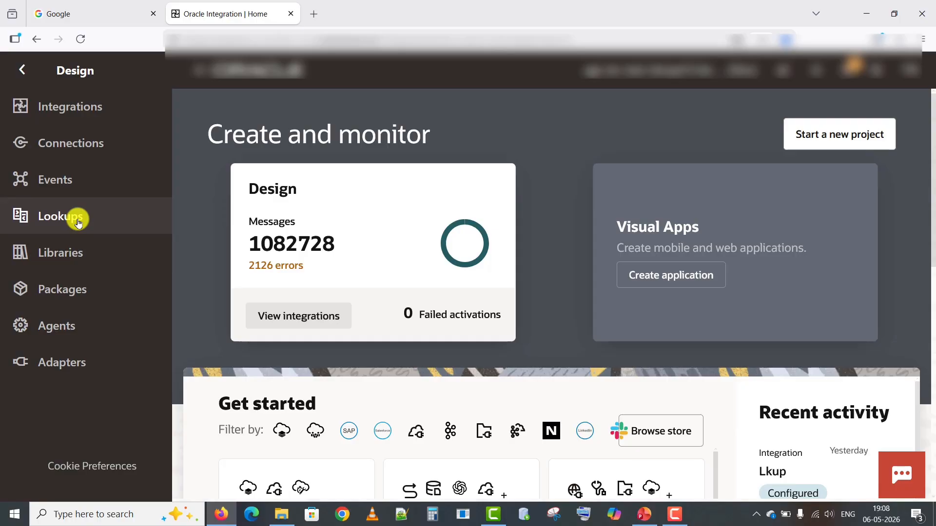
# Open the Lookups list from the Design navigation pane in Oracle Integration.
pyautogui.click(78, 222)
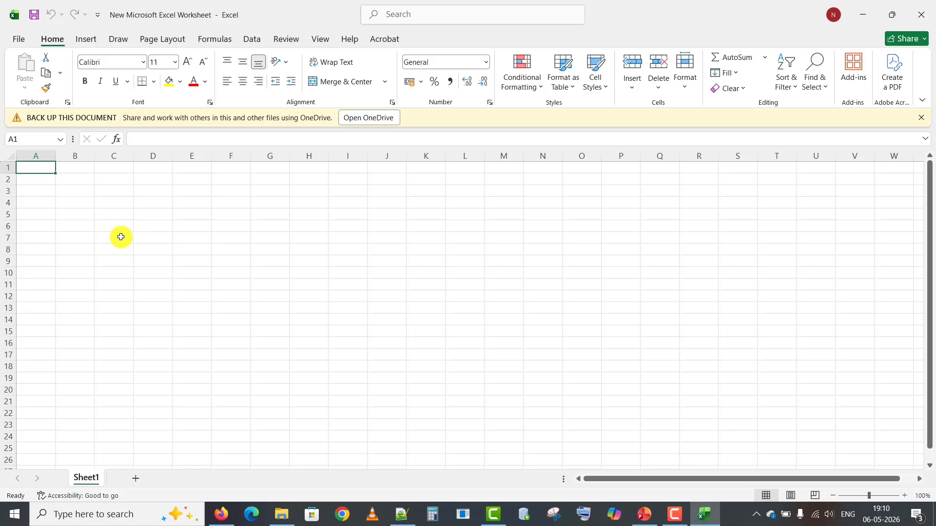
# Enter headers ID, NAME and EMAIL ID, then IDs 1, 2 and 3 in column A.
pyautogui.write('ID')
pyautogui.press('Tab')
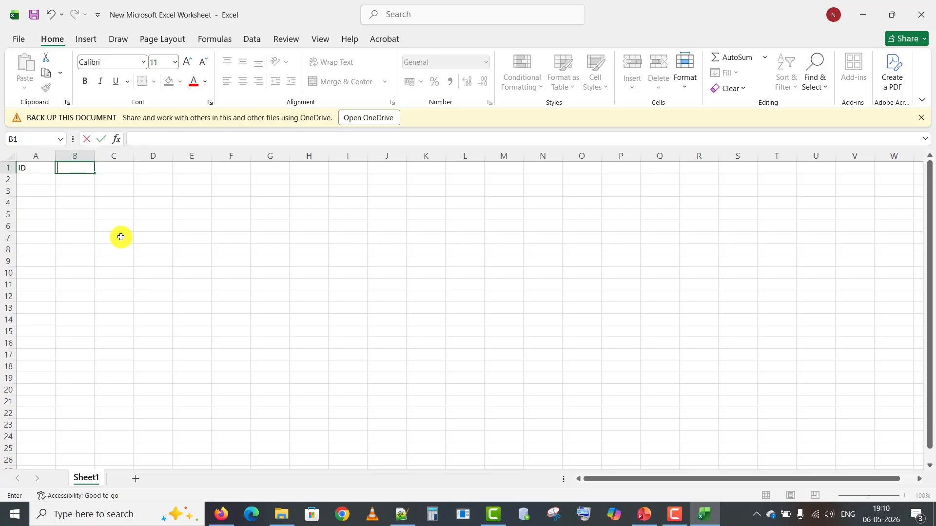
pyautogui.write('NAME')
pyautogui.press('Tab')
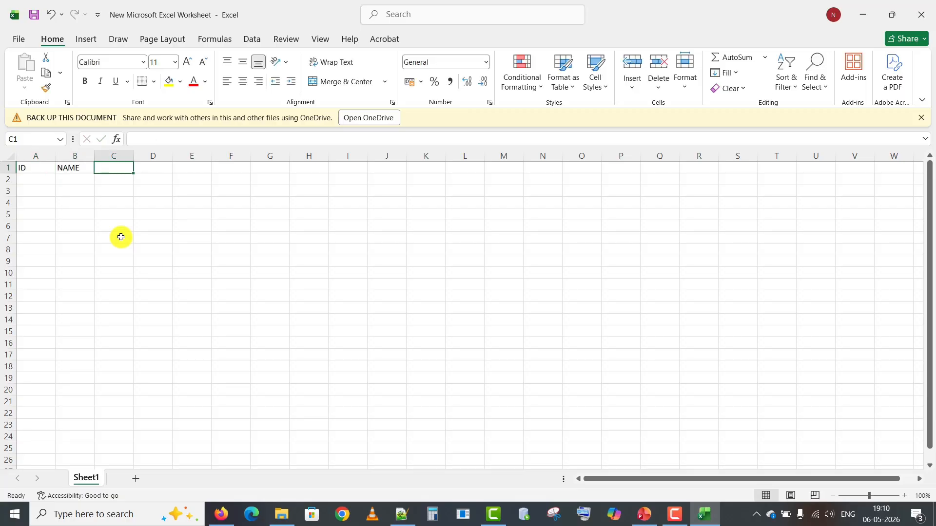
pyautogui.write('EMAIL')
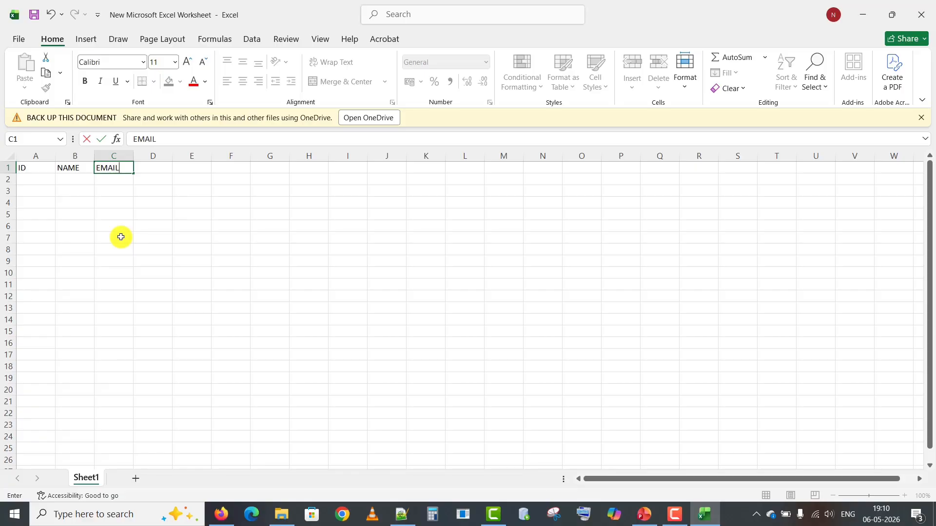
pyautogui.write(' ID')
pyautogui.press('Return')
pyautogui.write('1')
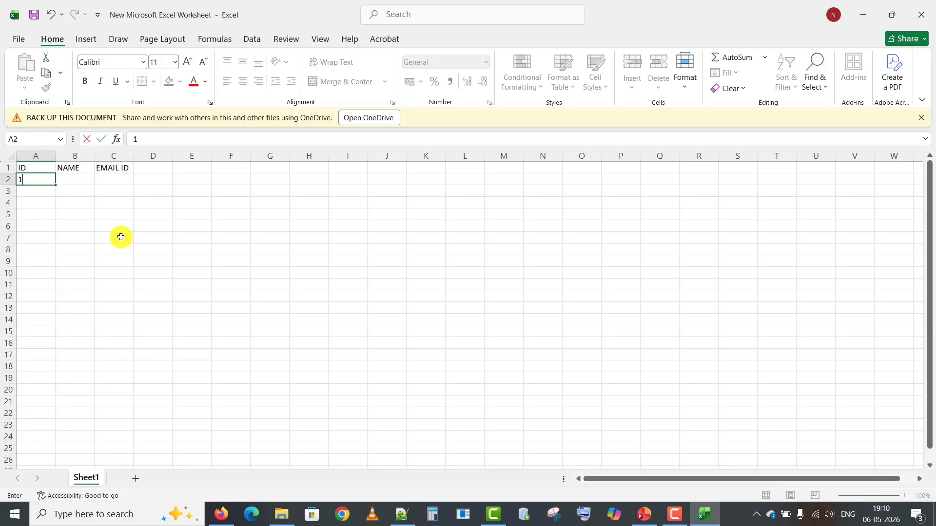
pyautogui.press('Return')
pyautogui.write('2')
pyautogui.press('Return')
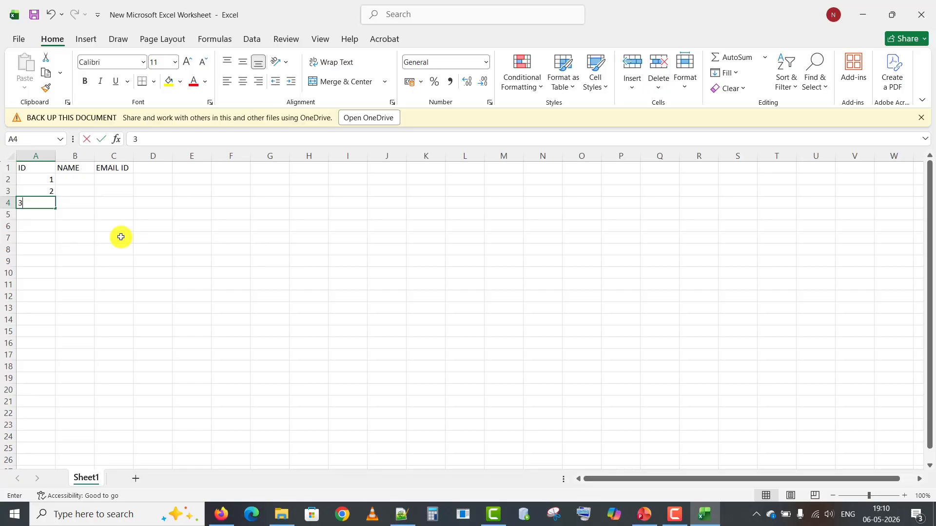
pyautogui.write('3')
pyautogui.press('Return')
# Enter the names A, B and C in the NAME column.
pyautogui.press('Up')
pyautogui.press('Up')
pyautogui.press('Up')
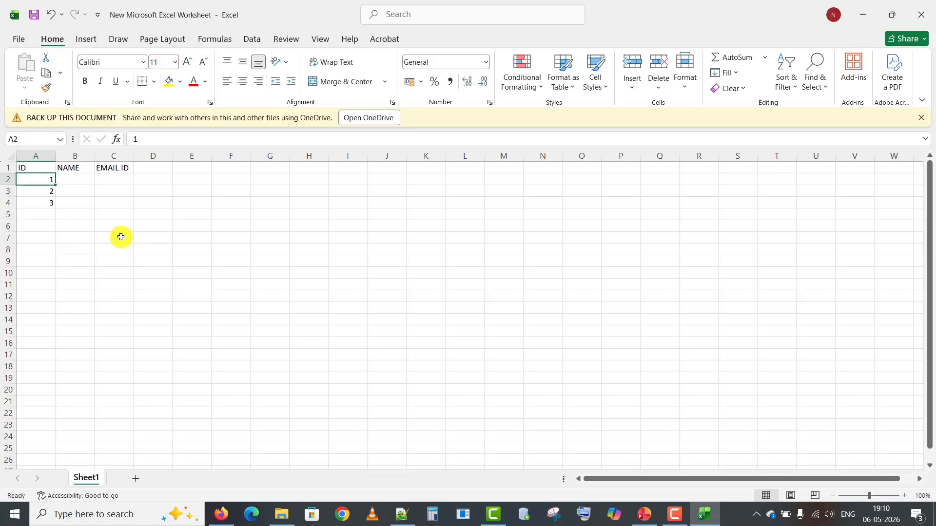
pyautogui.press('Right')
pyautogui.write('A')
pyautogui.press('Return')
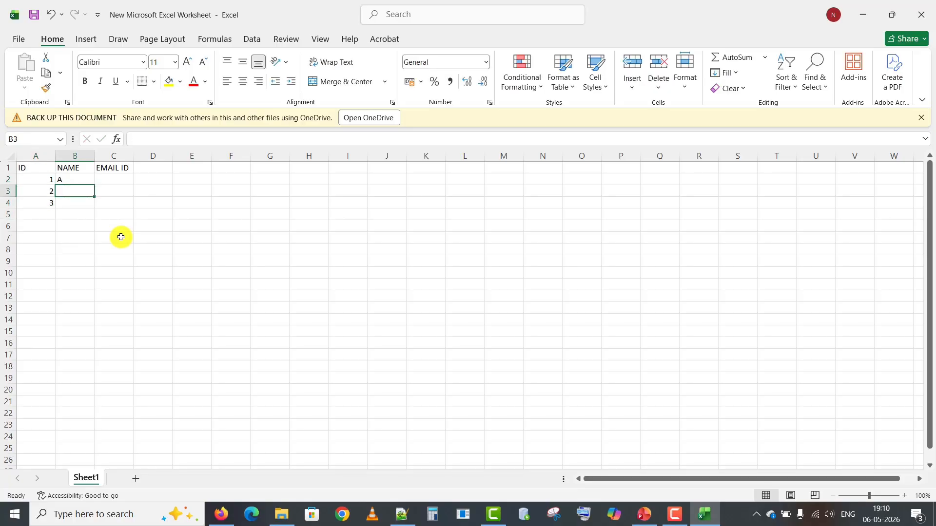
pyautogui.write('B')
pyautogui.press('Return')
pyautogui.write('C')
pyautogui.press('Return')
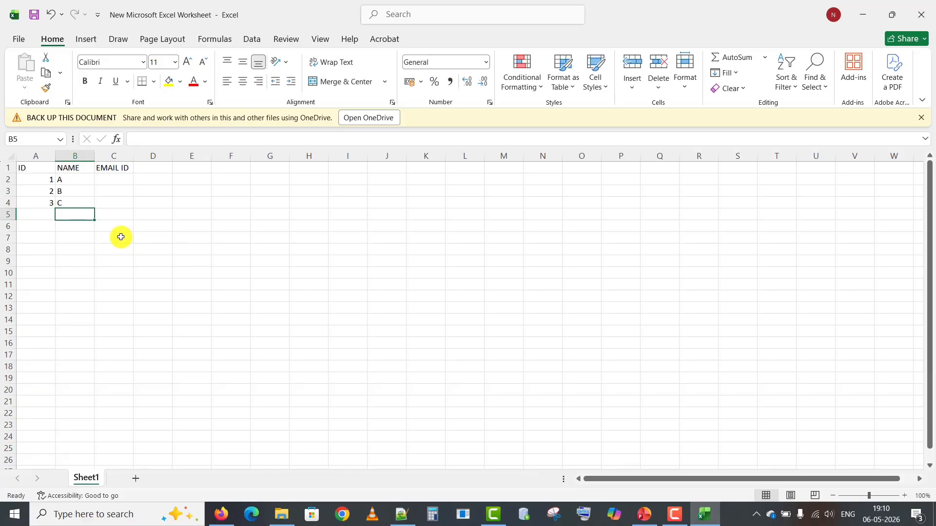
pyautogui.press('Up')
pyautogui.press('Up')
pyautogui.press('Up')
pyautogui.press('Right')
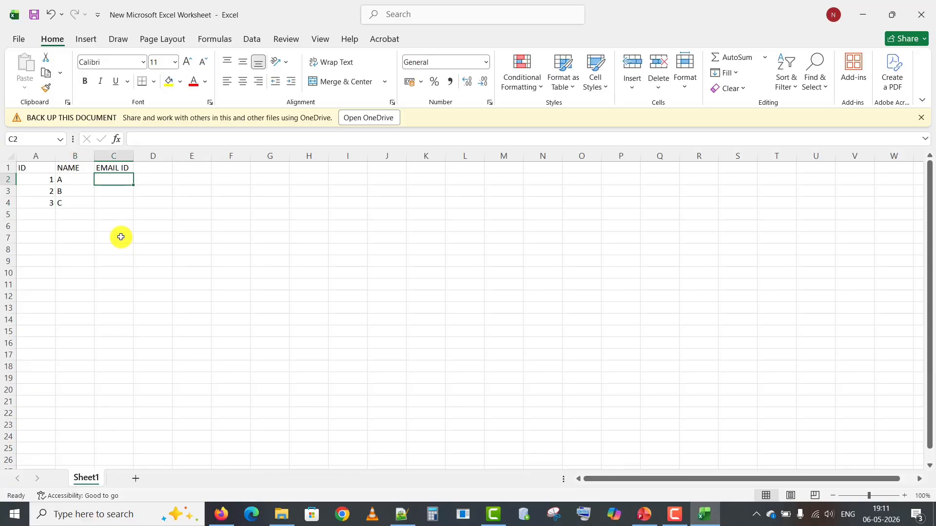
pyautogui.write('A')
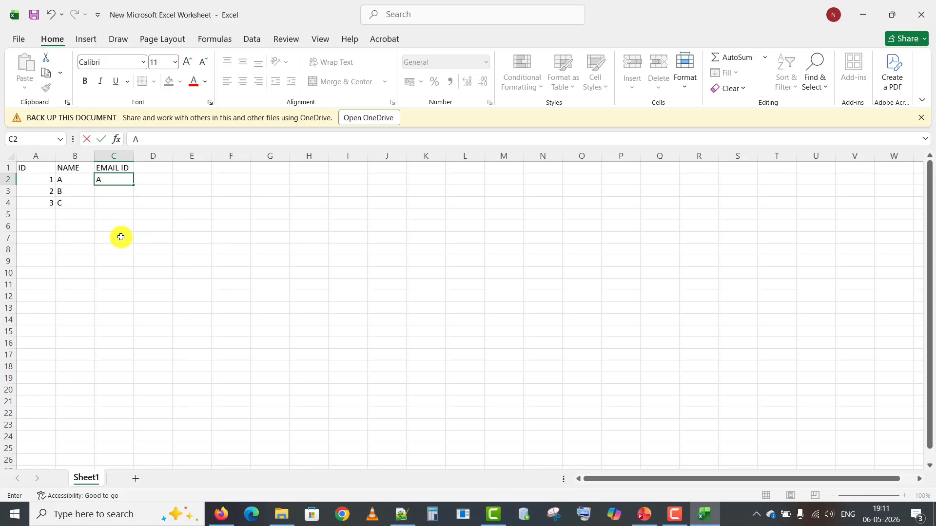
pyautogui.write('@GMAIL.COM')
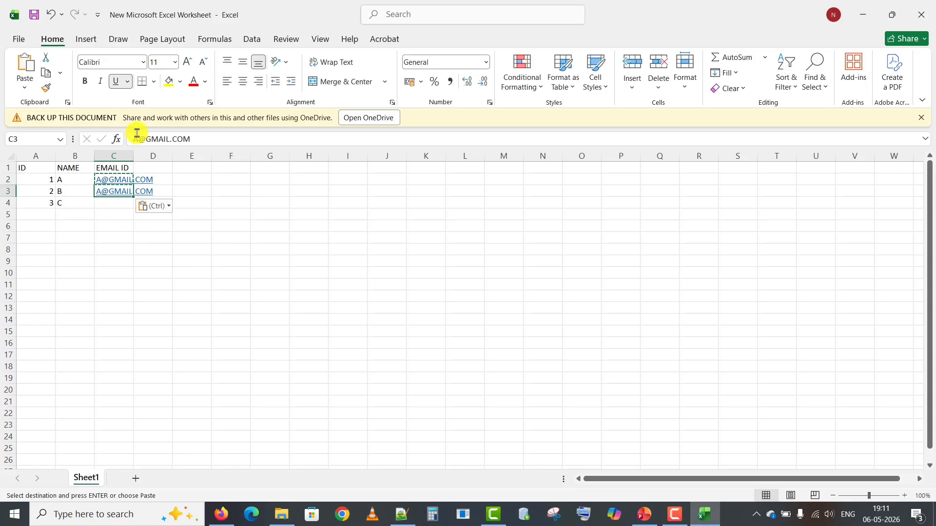
pyautogui.click(138, 137)
pyautogui.press('BackSpace')
pyautogui.write('B')
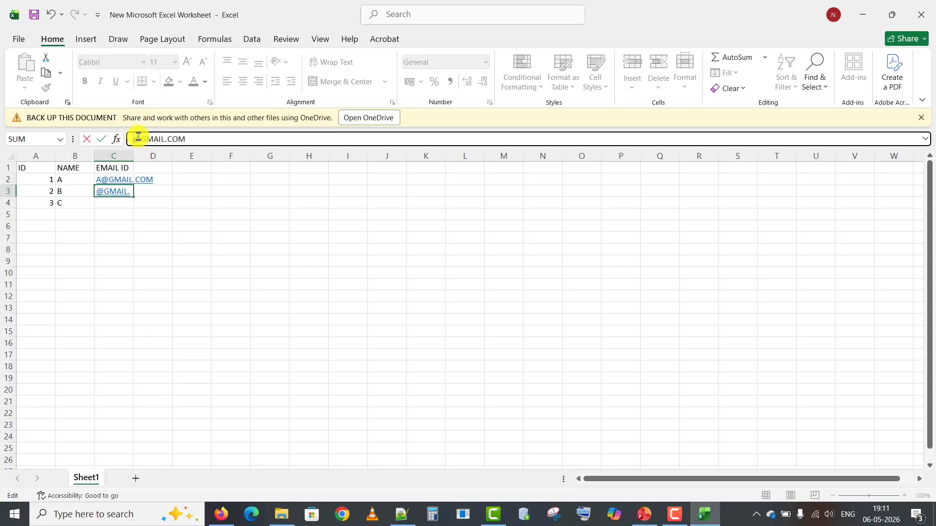
pyautogui.press('Return')
pyautogui.press('Up')
pyautogui.hotkey('ctrl', 'c')
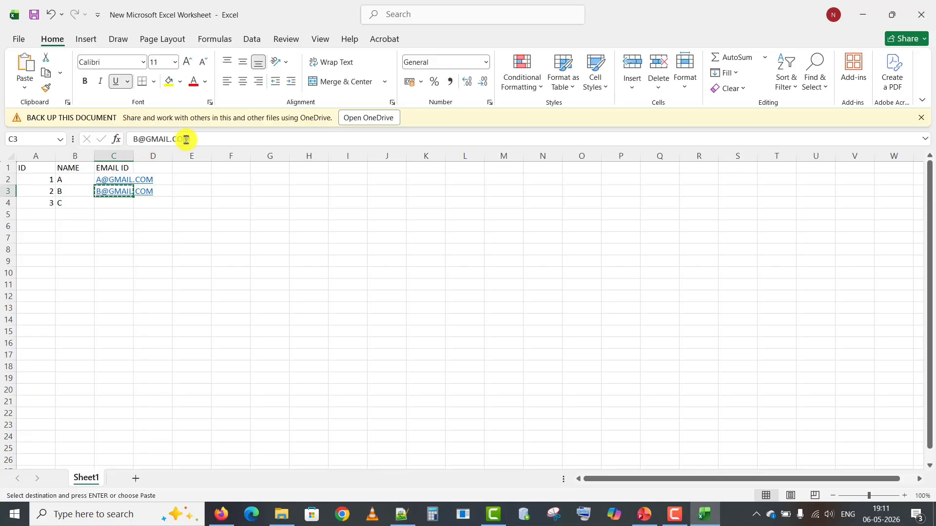
pyautogui.press('Down')
pyautogui.hotkey('ctrl', 'v')
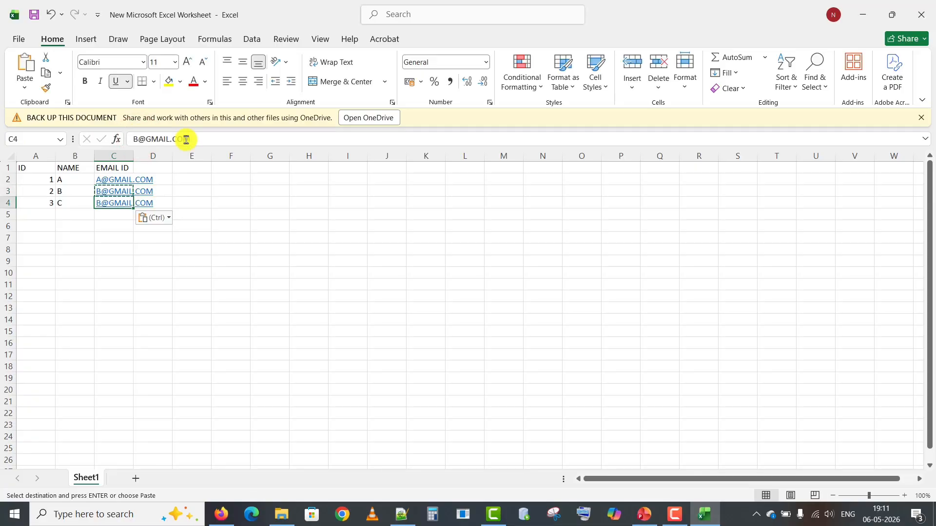
pyautogui.click(141, 138)
pyautogui.press('BackSpace')
pyautogui.write('C')
pyautogui.press('Return')
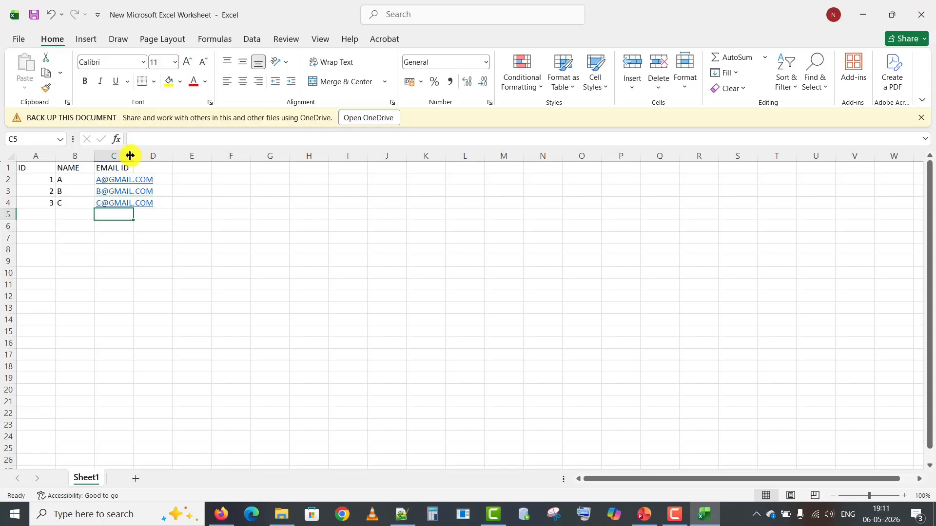
# Widen column C so the email addresses fit.
pyautogui.click(135, 158)
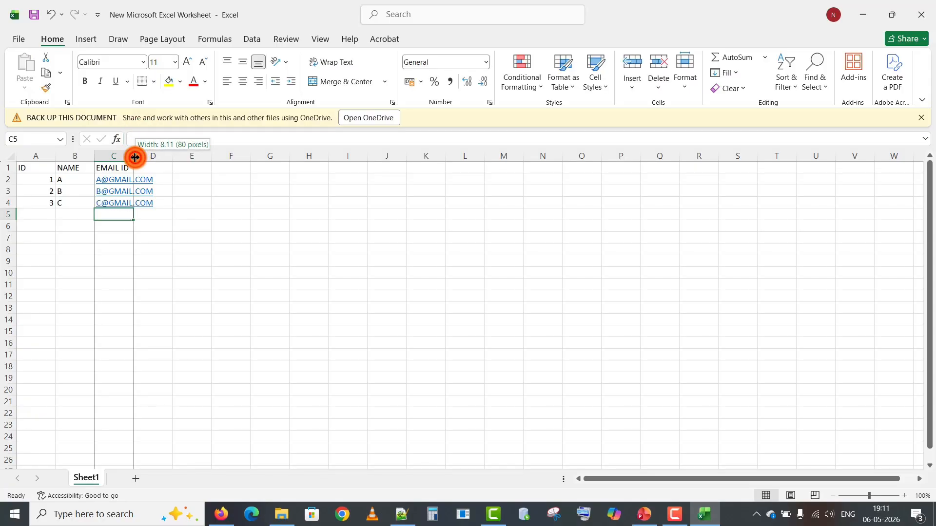
pyautogui.click(135, 157)
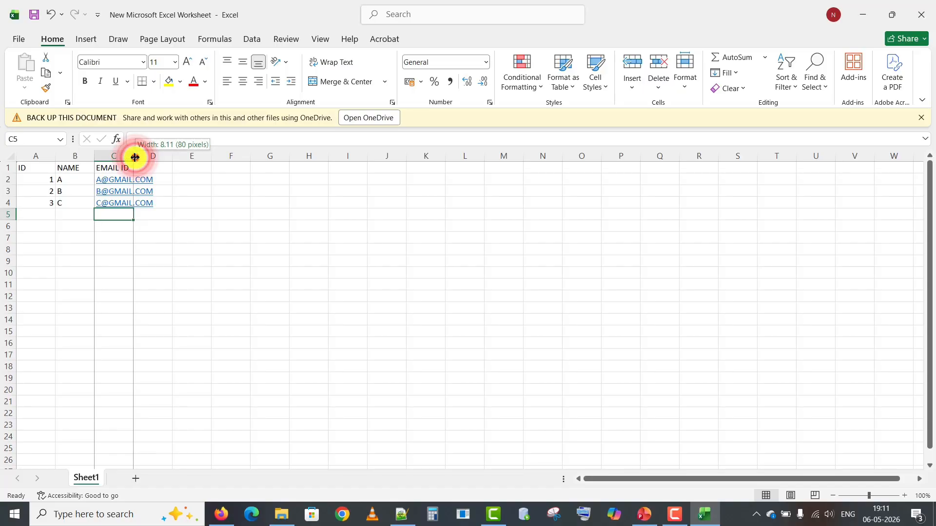
pyautogui.moveTo(135, 158); pyautogui.dragTo(179, 158)
pyautogui.click(45, 179)
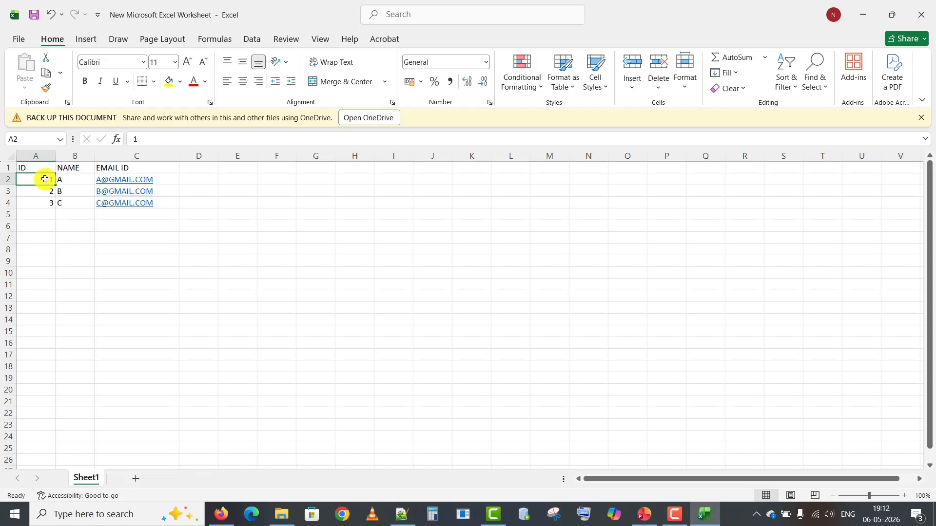
# Switch from Excel back to the Oracle Integration Lookups page in Firefox.
pyautogui.click(220, 515)
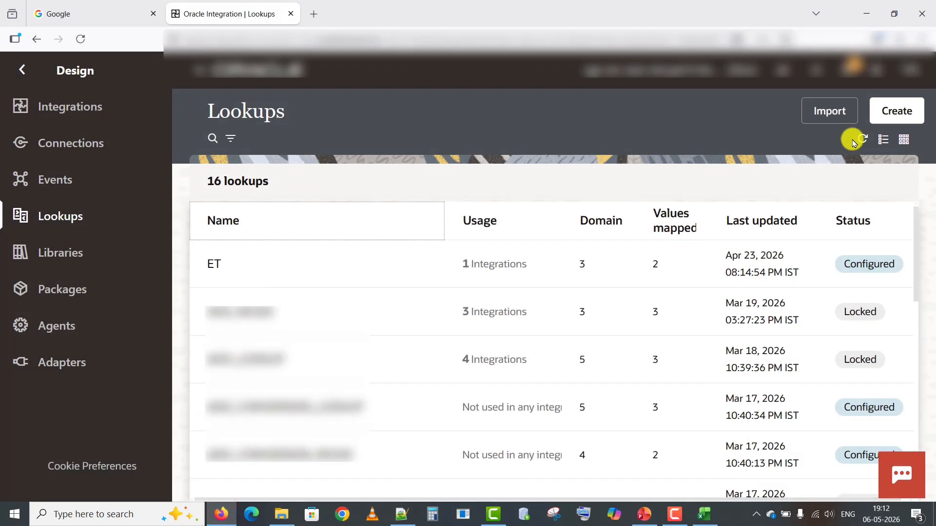
# Create a new lookup named Employee_Lookup, leaving the description blank.
pyautogui.click(897, 111)
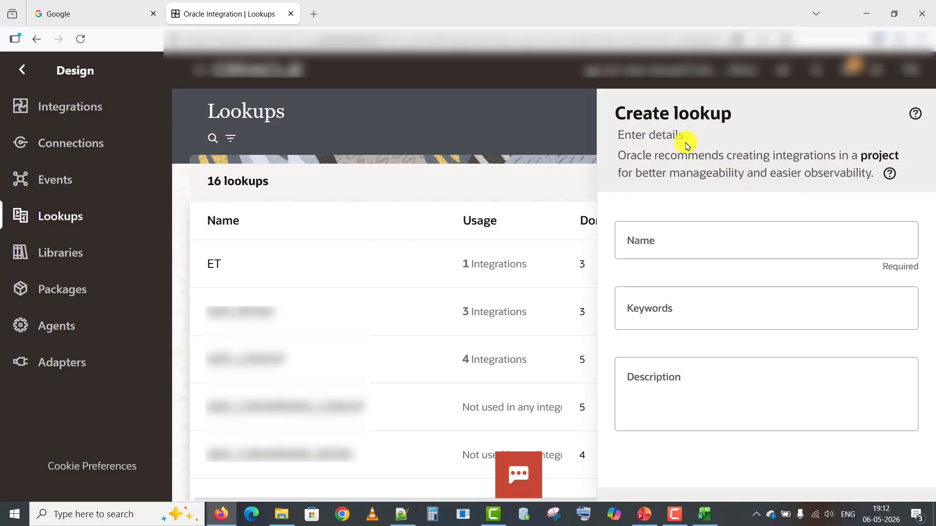
pyautogui.click(671, 247)
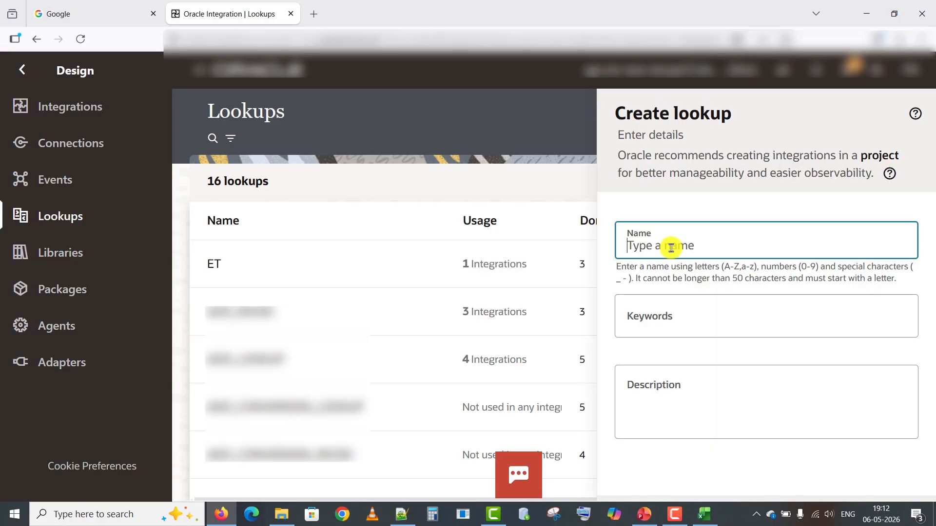
pyautogui.write('e')
pyautogui.press('BackSpace')
pyautogui.write('Employee-Lookup')
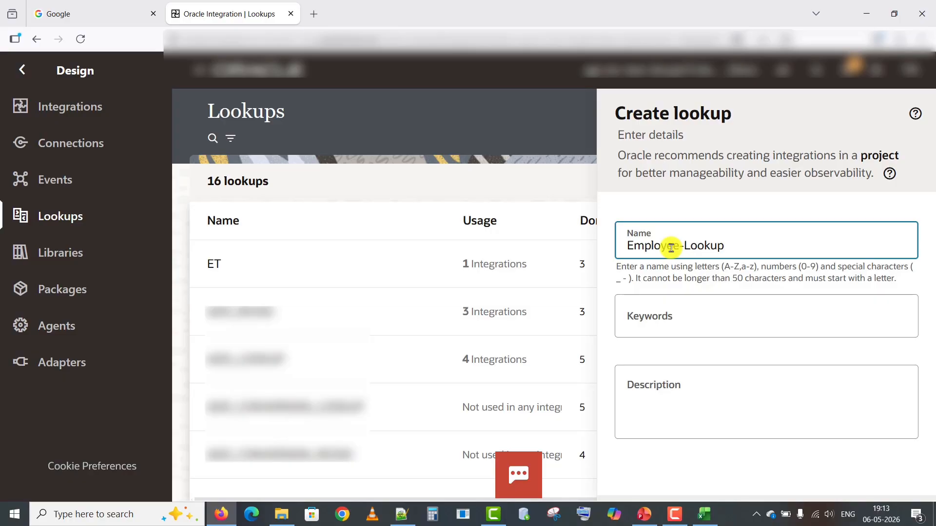
pyautogui.press('BackSpace')
pyautogui.write('_')
pyautogui.click(654, 310)
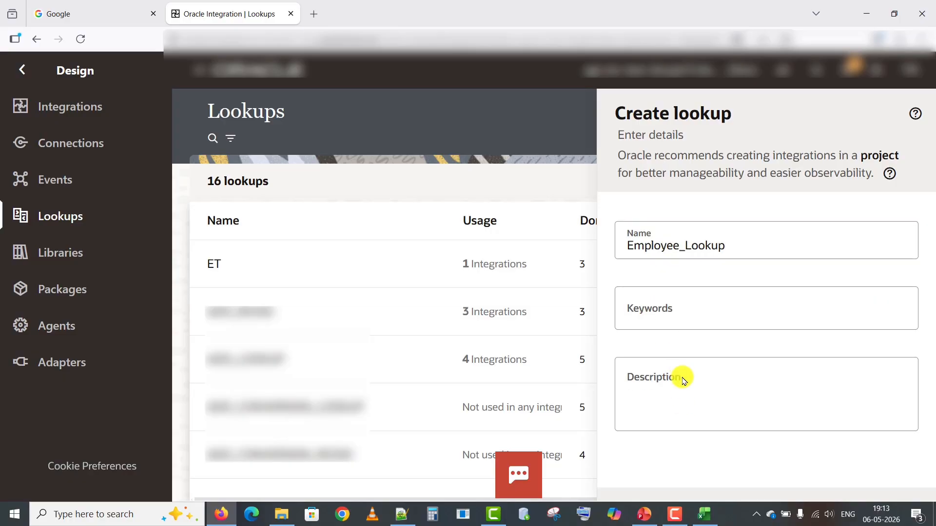
pyautogui.click(701, 380)
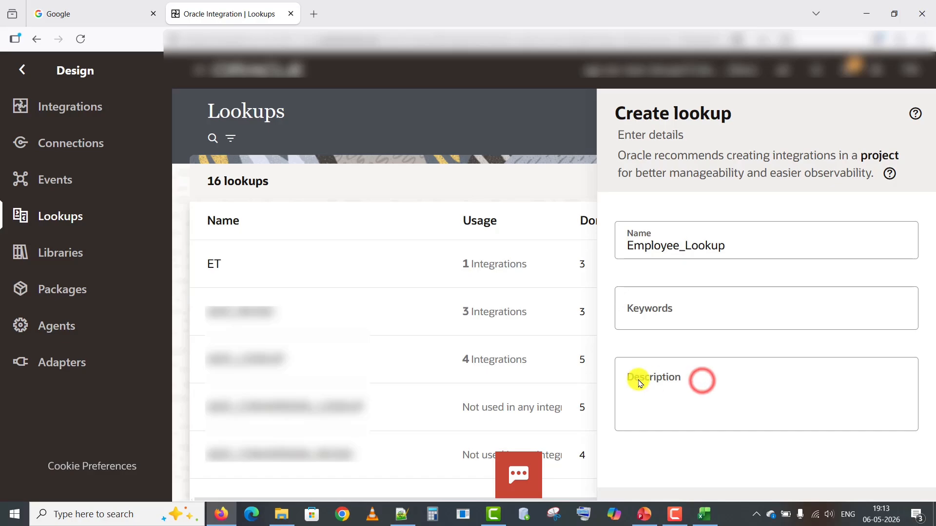
pyautogui.scroll(-1, 640, 384)
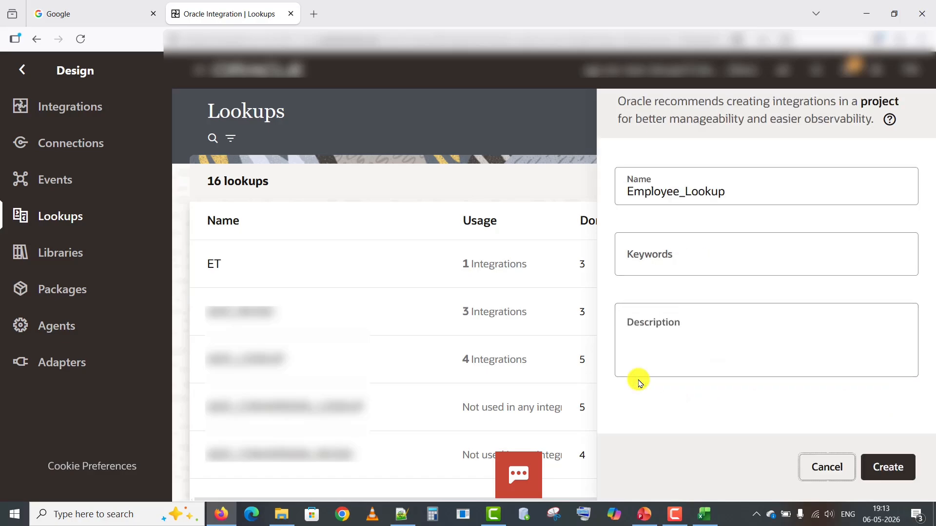
pyautogui.click(879, 470)
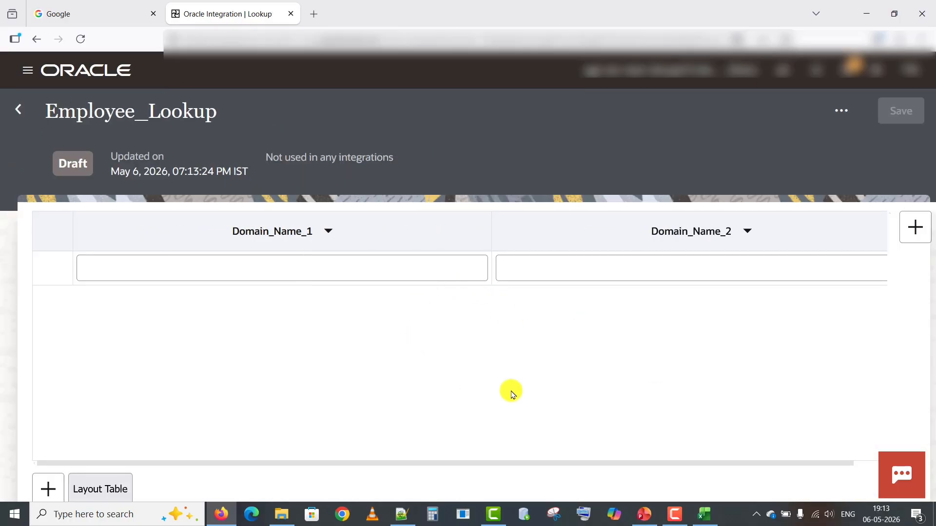
# Rename the first domain column from Domain_Name_1 to ID.
pyautogui.click(461, 460)
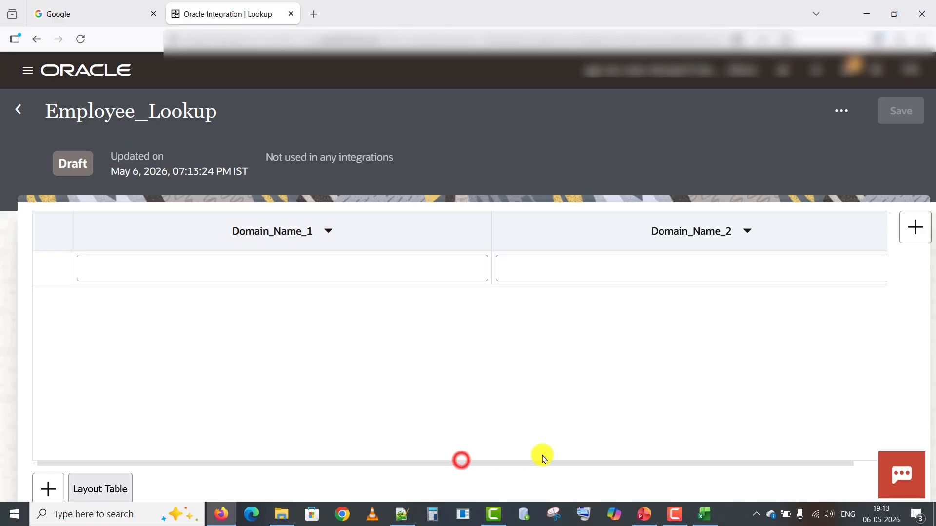
pyautogui.click(527, 457)
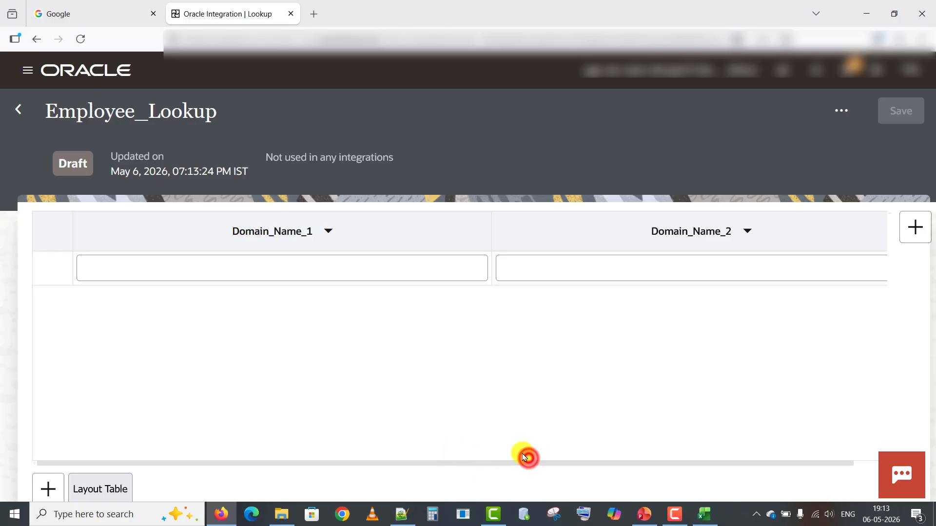
pyautogui.click(298, 233)
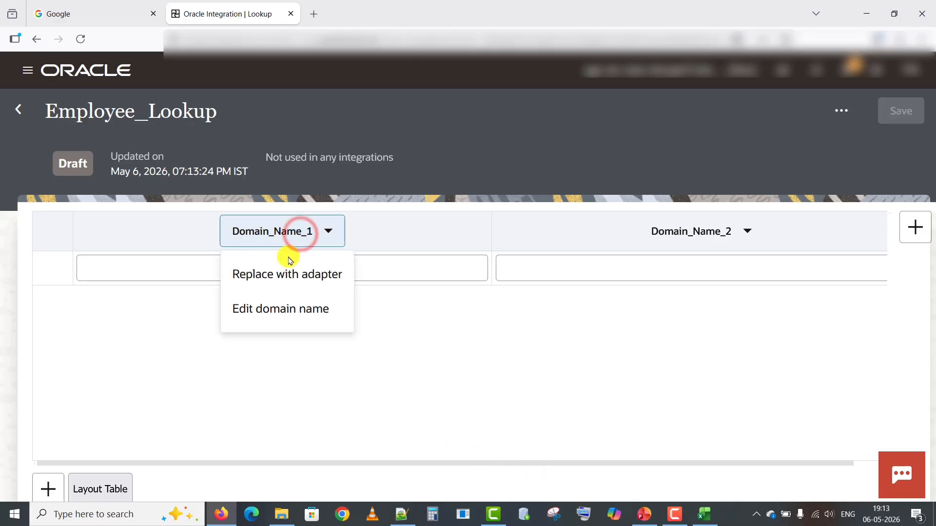
pyautogui.click(280, 307)
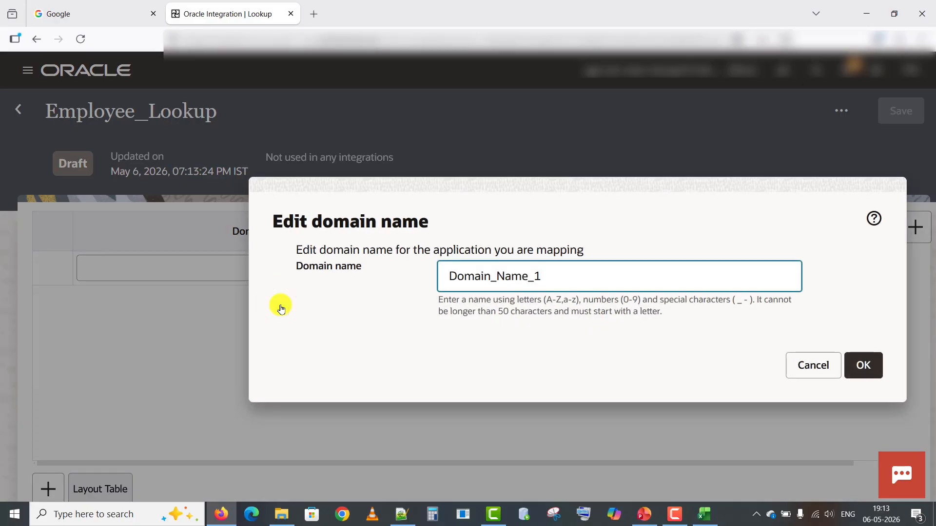
pyautogui.press('BackSpace')
pyautogui.press('BackSpace')
pyautogui.press('BackSpace')
pyautogui.press('BackSpace')
pyautogui.press('BackSpace')
pyautogui.press('BackSpace')
pyautogui.press('BackSpace')
pyautogui.press('BackSpace')
pyautogui.press('BackSpace')
pyautogui.press('BackSpace')
pyautogui.press('BackSpace')
pyautogui.press('BackSpace')
pyautogui.press('BackSpace')
pyautogui.write('ID')
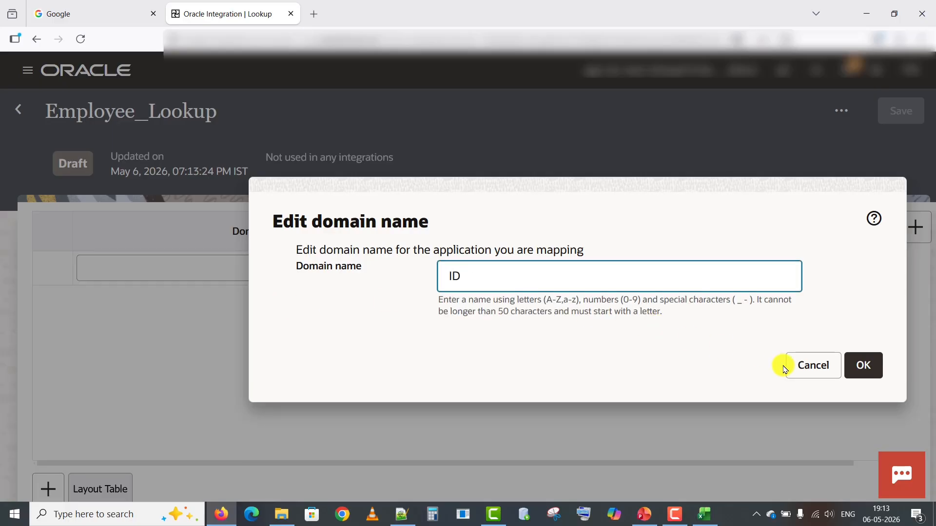
pyautogui.click(888, 360)
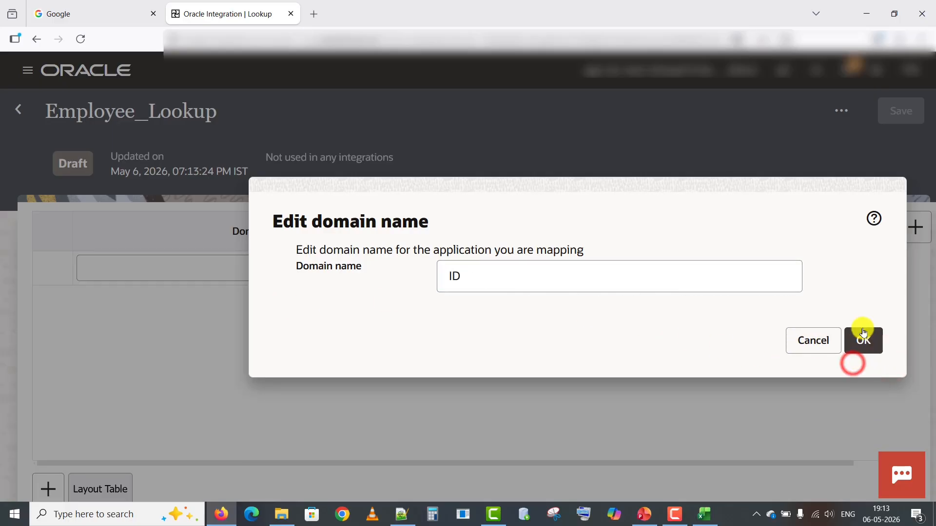
pyautogui.click(860, 338)
# Rename the second domain column to NAME.
pyautogui.click(748, 233)
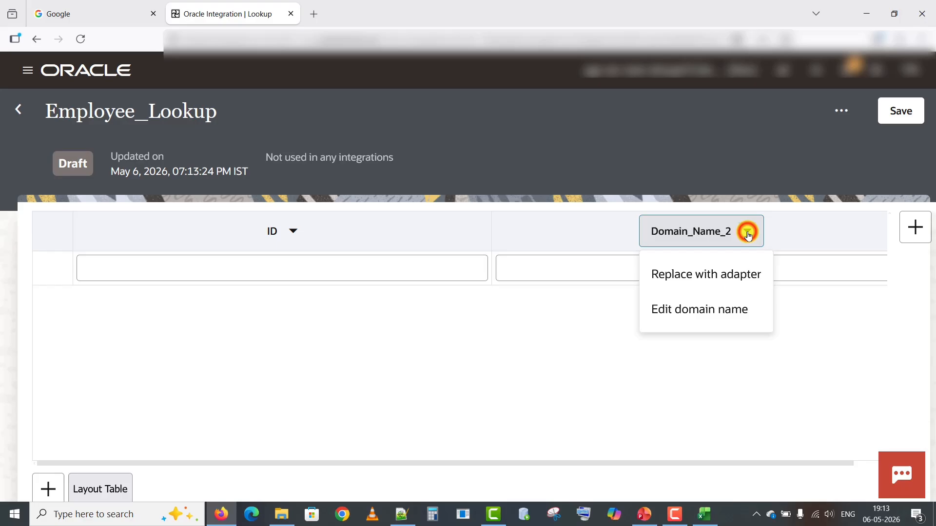
pyautogui.click(702, 309)
pyautogui.press('BackSpace')
pyautogui.press('BackSpace')
pyautogui.press('BackSpace')
pyautogui.press('BackSpace')
pyautogui.press('BackSpace')
pyautogui.press('BackSpace')
pyautogui.press('BackSpace')
pyautogui.press('BackSpace')
pyautogui.press('BackSpace')
pyautogui.press('BackSpace')
pyautogui.press('BackSpace')
pyautogui.press('BackSpace')
pyautogui.press('BackSpace')
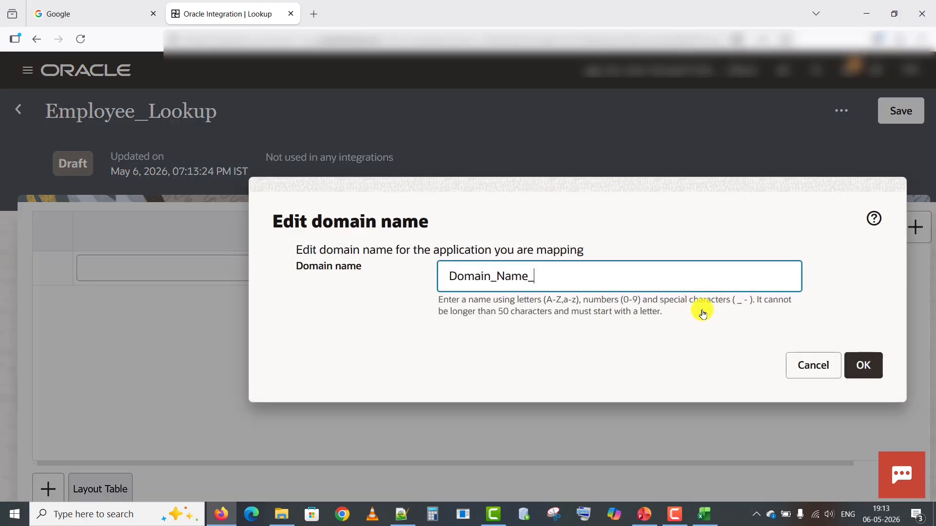
pyautogui.write('NAME')
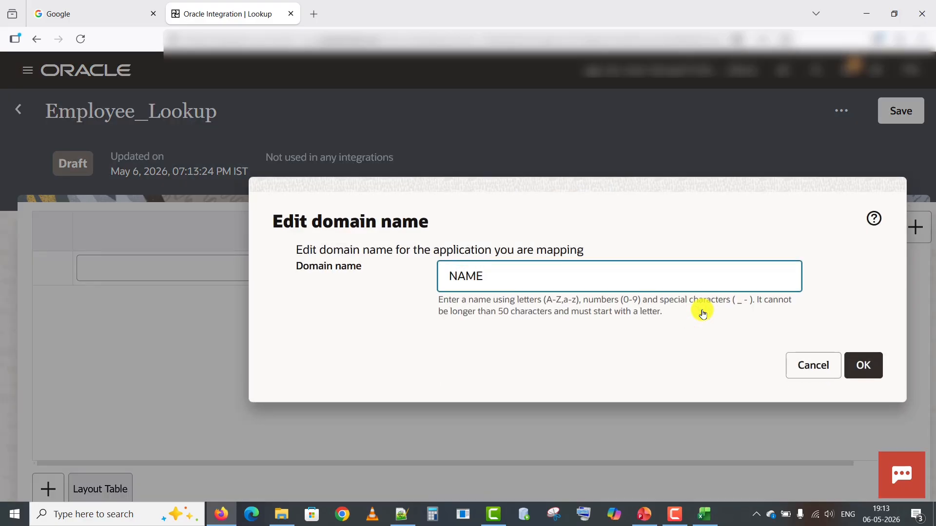
pyautogui.click(860, 365)
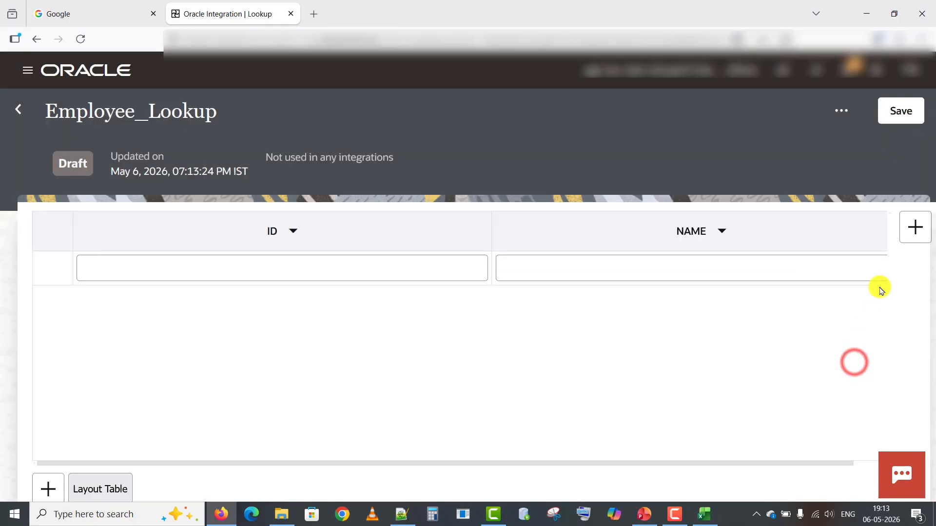
# Add a third domain column and name it EMAIL.
pyautogui.click(904, 233)
pyautogui.click(754, 238)
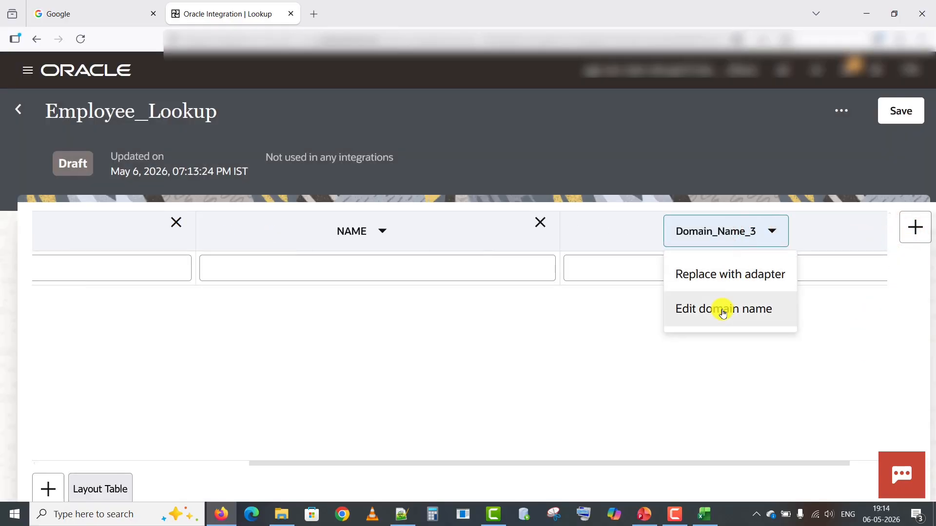
pyautogui.click(721, 309)
pyautogui.press('BackSpace')
pyautogui.press('BackSpace')
pyautogui.press('BackSpace')
pyautogui.press('BackSpace')
pyautogui.press('BackSpace')
pyautogui.press('BackSpace')
pyautogui.press('BackSpace')
pyautogui.press('BackSpace')
pyautogui.press('BackSpace')
pyautogui.press('BackSpace')
pyautogui.press('BackSpace')
pyautogui.press('BackSpace')
pyautogui.press('BackSpace')
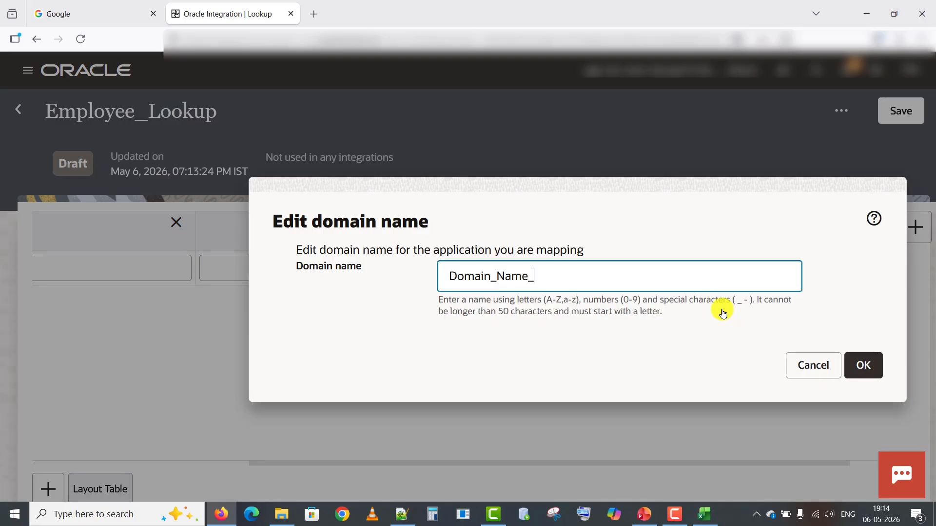
pyautogui.write('E')
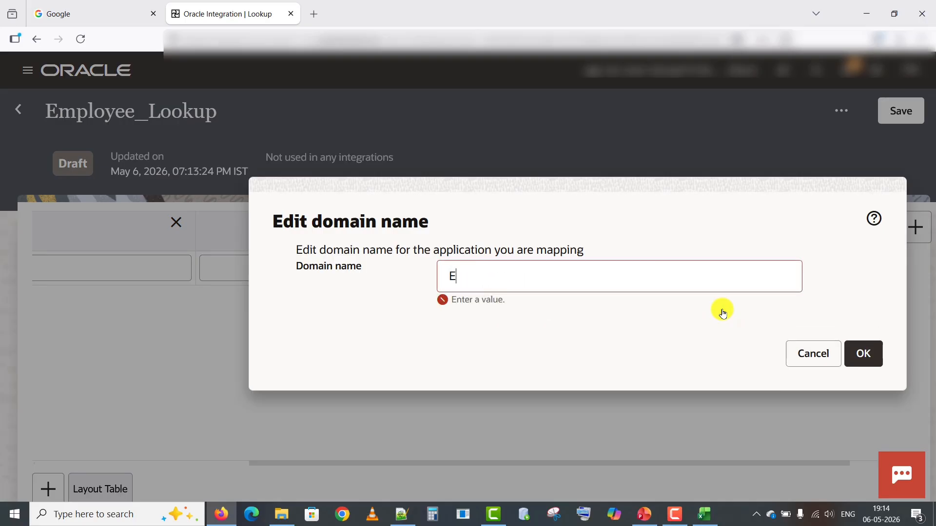
pyautogui.write('MAIL')
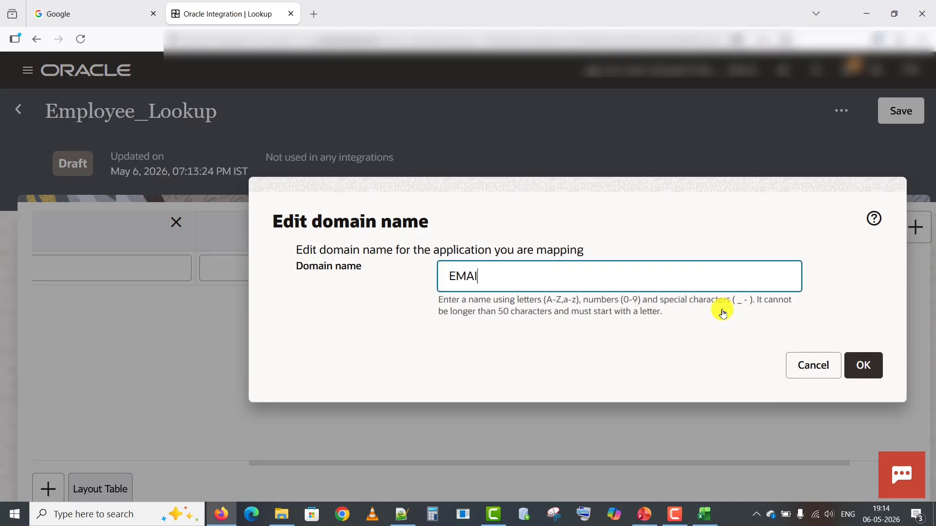
pyautogui.click(864, 361)
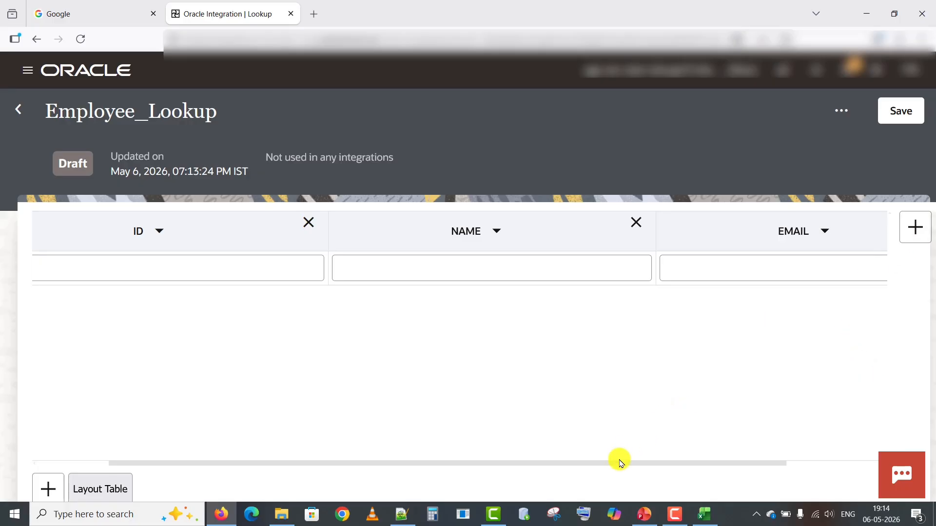
pyautogui.moveTo(615, 461); pyautogui.dragTo(400, 444)
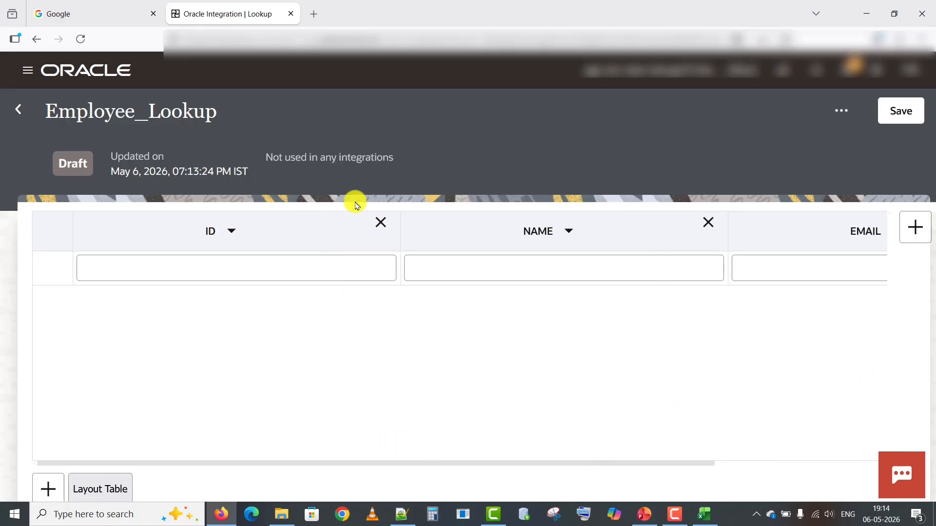
pyautogui.click(346, 271)
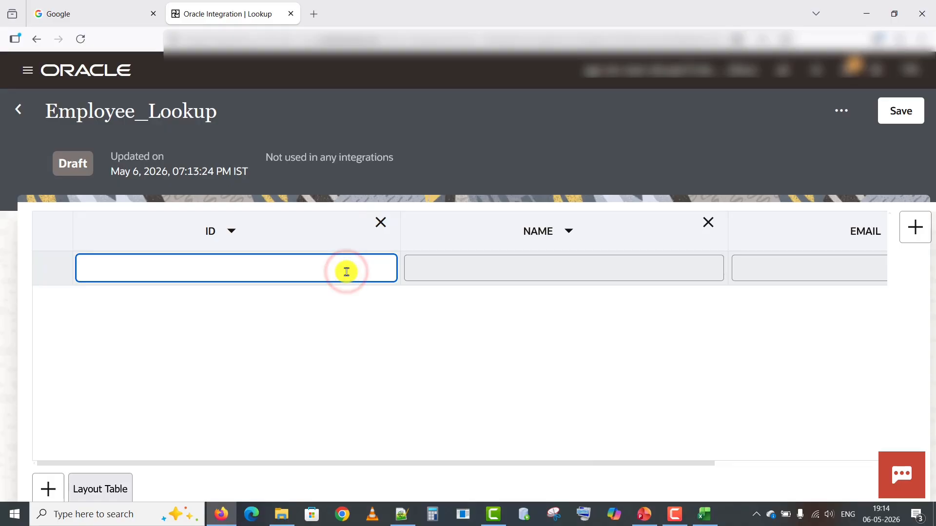
# Fill the first row with ID 1, name JOHN and a gmail.com address.
pyautogui.write('1')
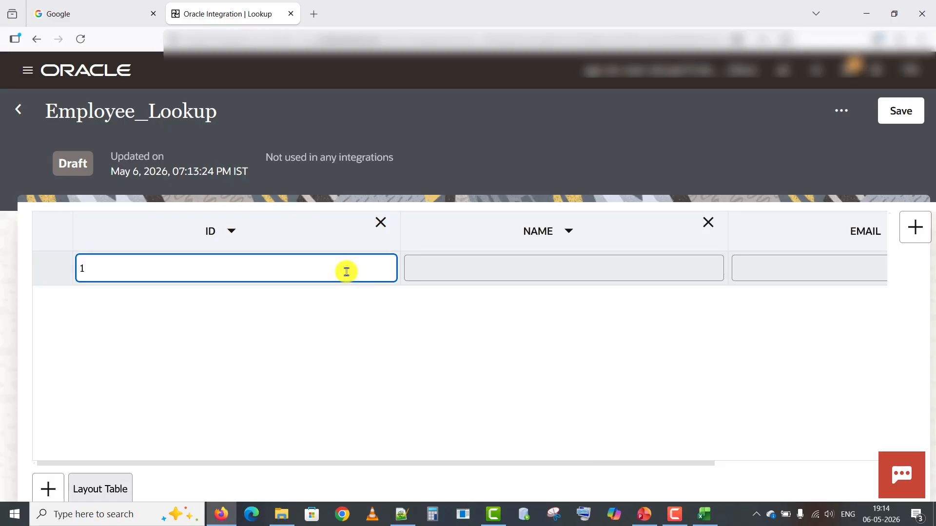
pyautogui.press('Tab')
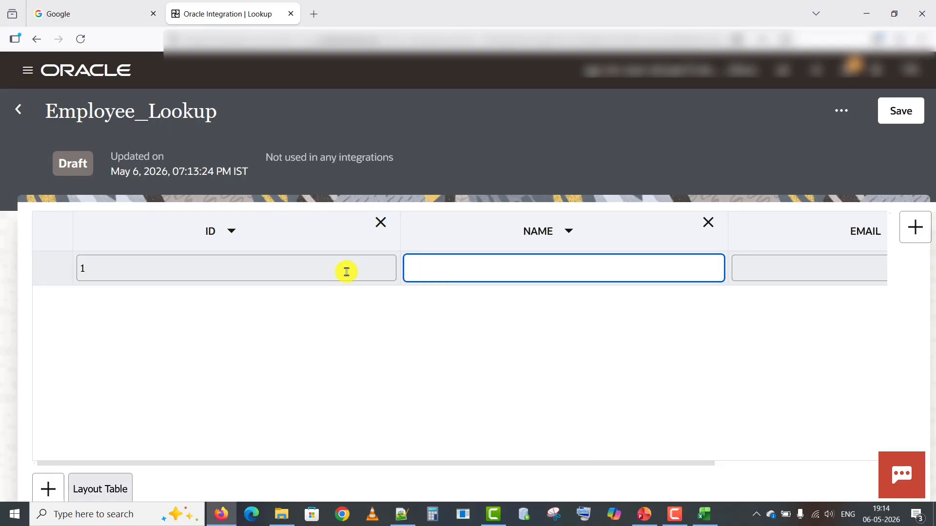
pyautogui.write('JOHN')
pyautogui.press('Tab')
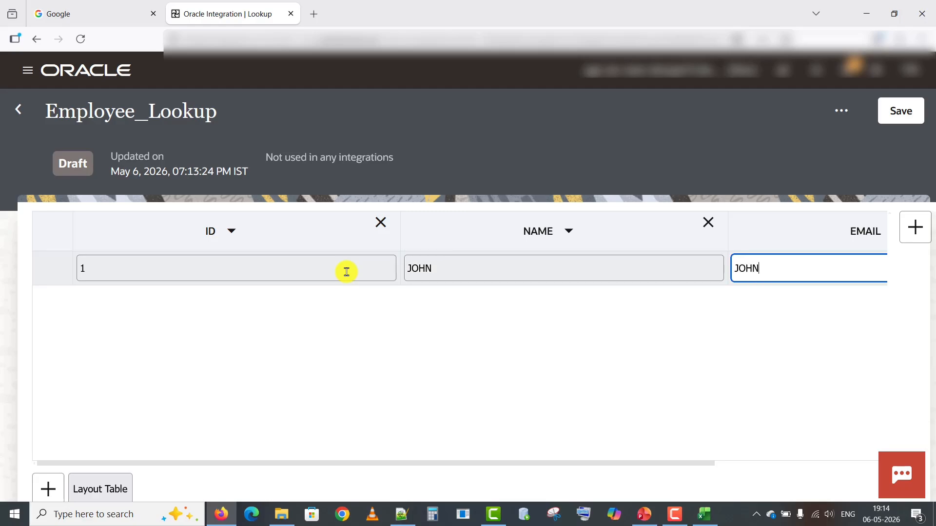
pyautogui.write('@gmail.com')
pyautogui.click(253, 463)
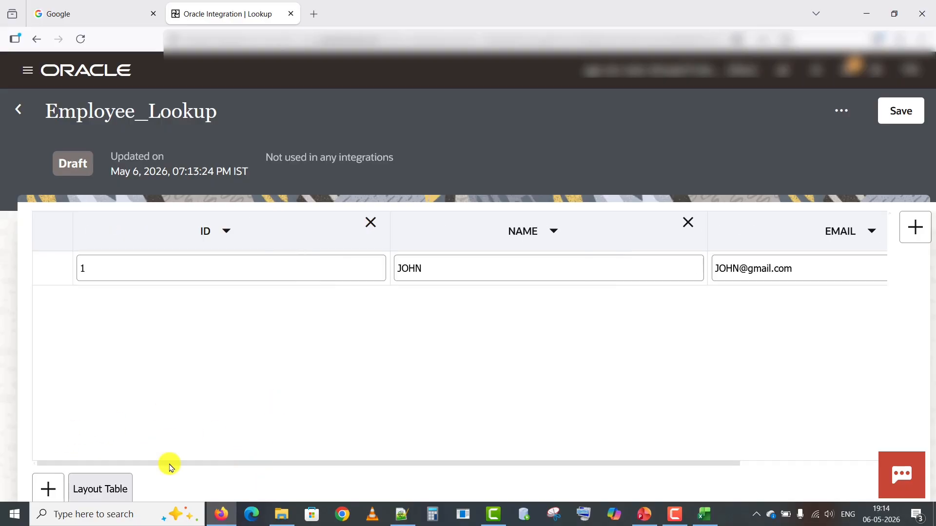
pyautogui.click(46, 490)
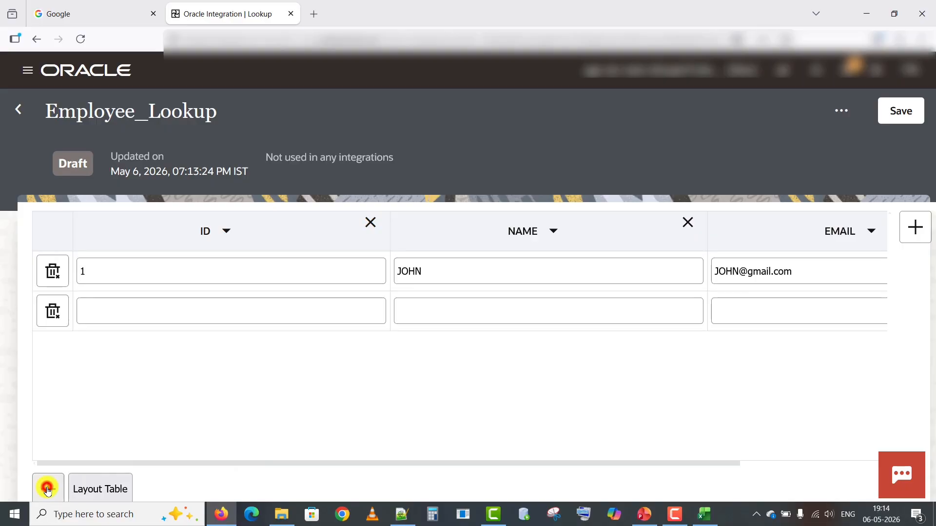
pyautogui.click(113, 315)
pyautogui.write('2')
pyautogui.press('Tab')
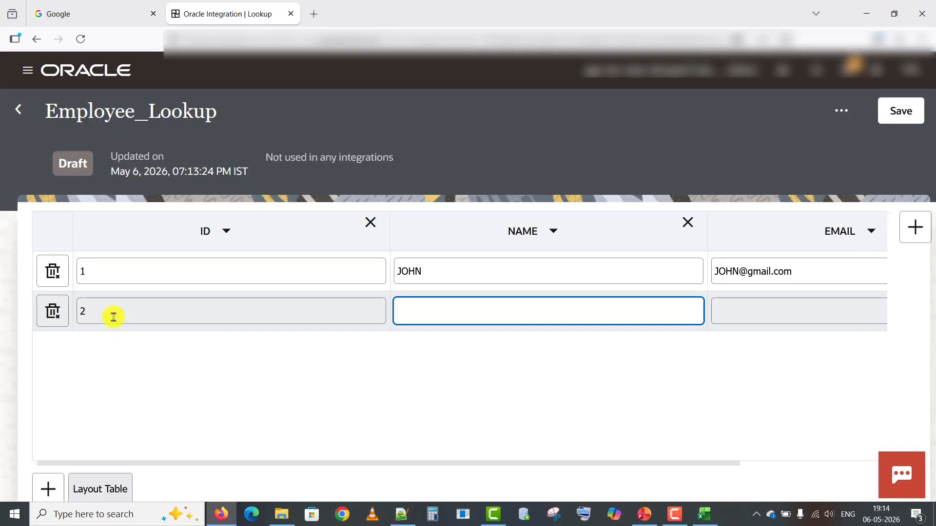
pyautogui.write('ANAND')
pyautogui.press('Tab')
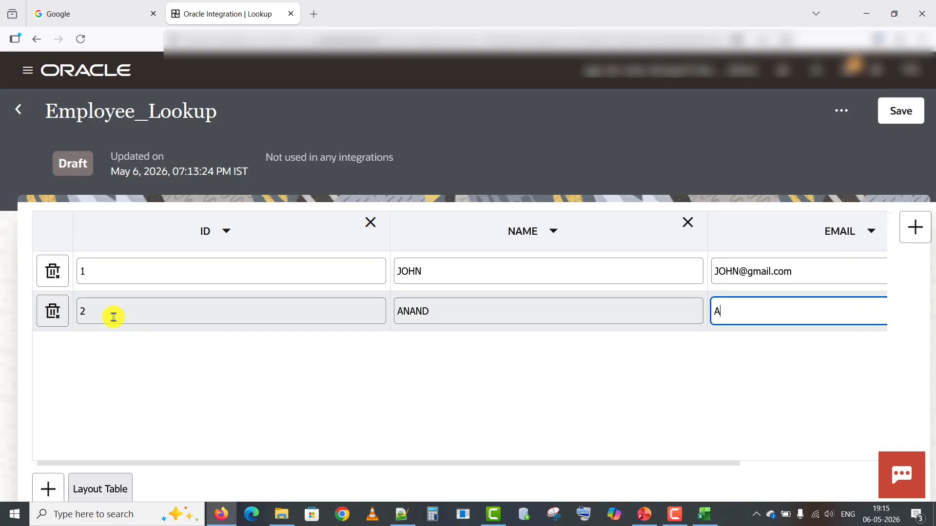
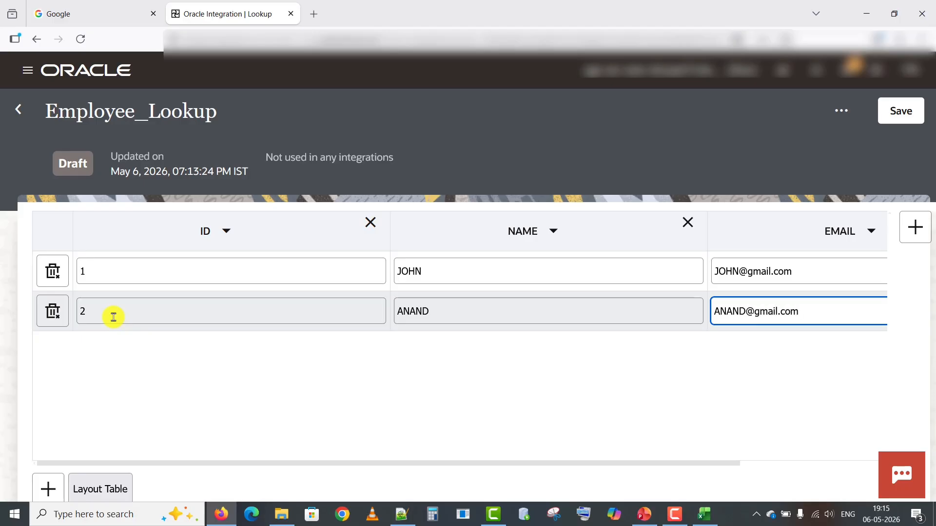
# Add a third row with ID 3, name SMITH and his gmail address.
pyautogui.click(48, 491)
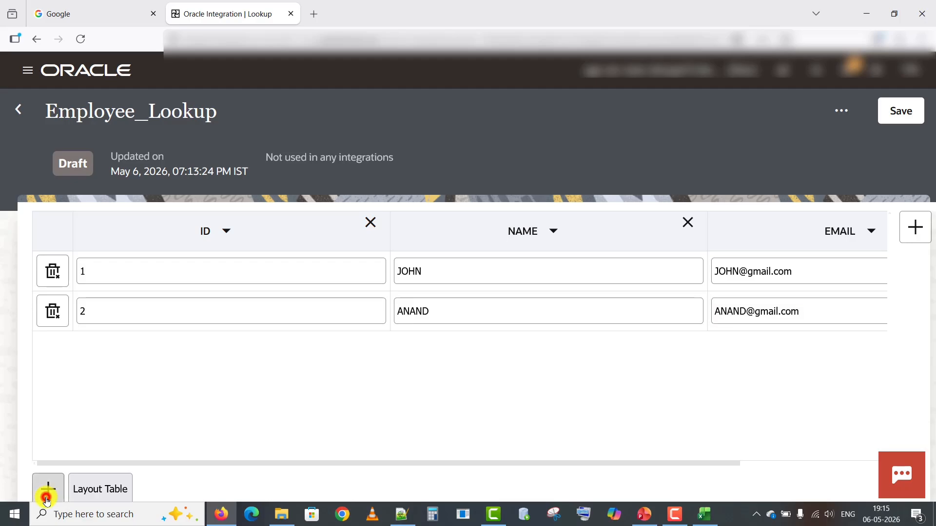
pyautogui.click(105, 347)
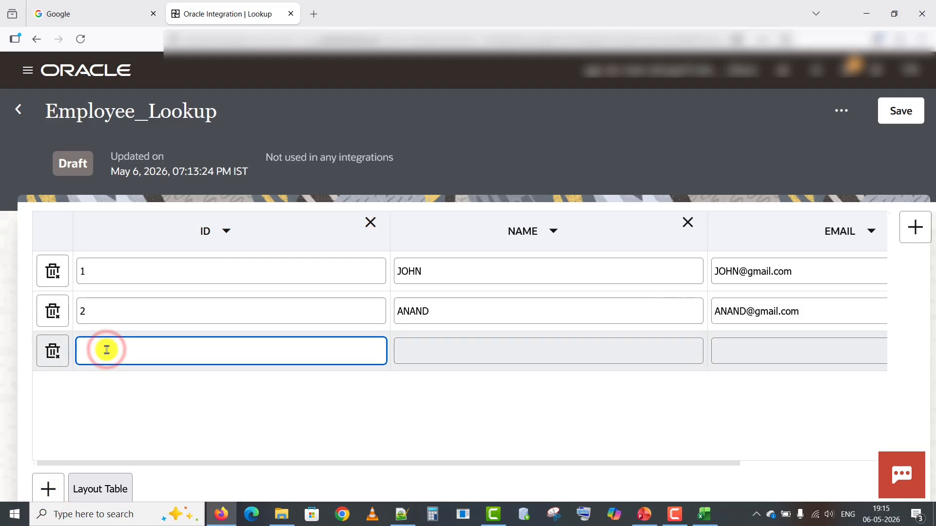
pyautogui.write('3')
pyautogui.press('Tab')
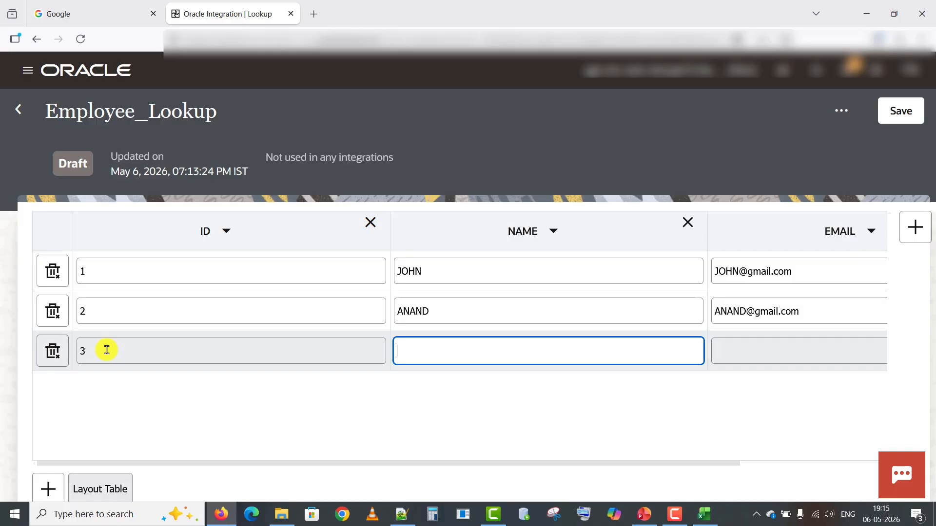
pyautogui.write('SMITH')
pyautogui.press('Tab')
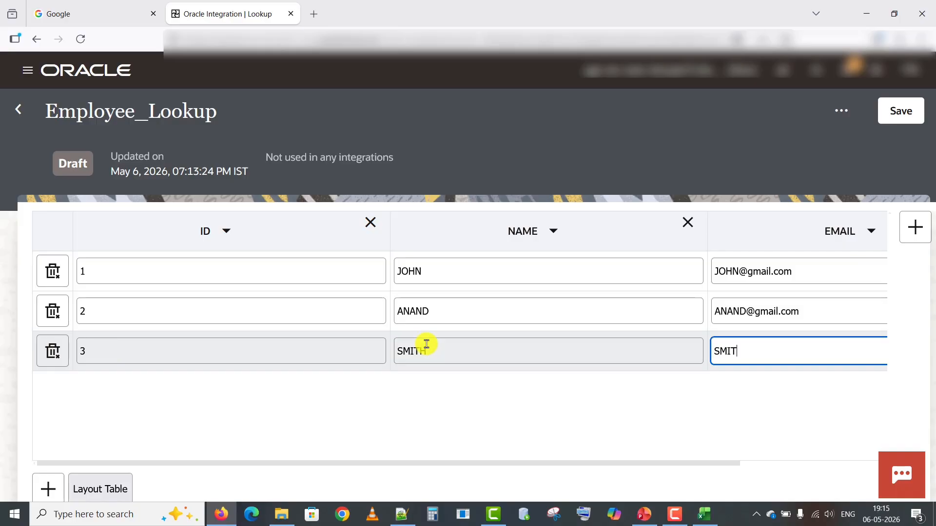
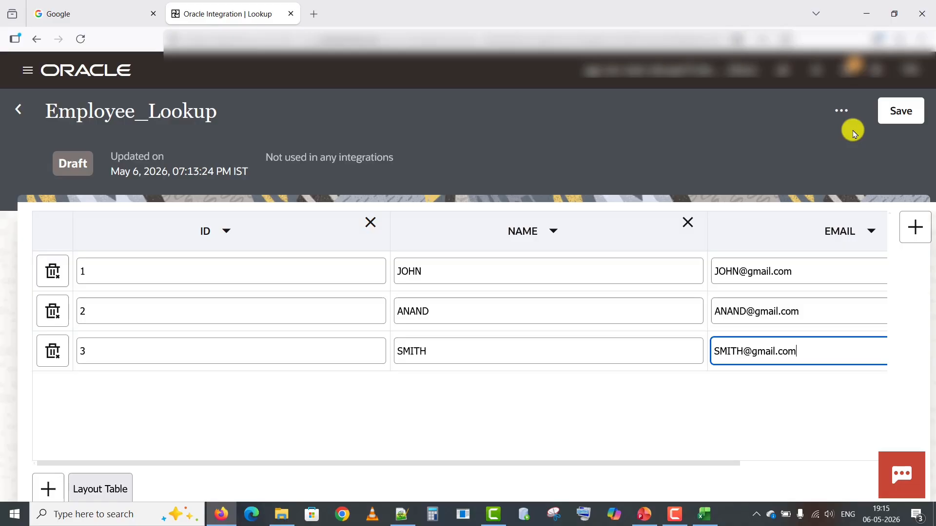
pyautogui.click(904, 113)
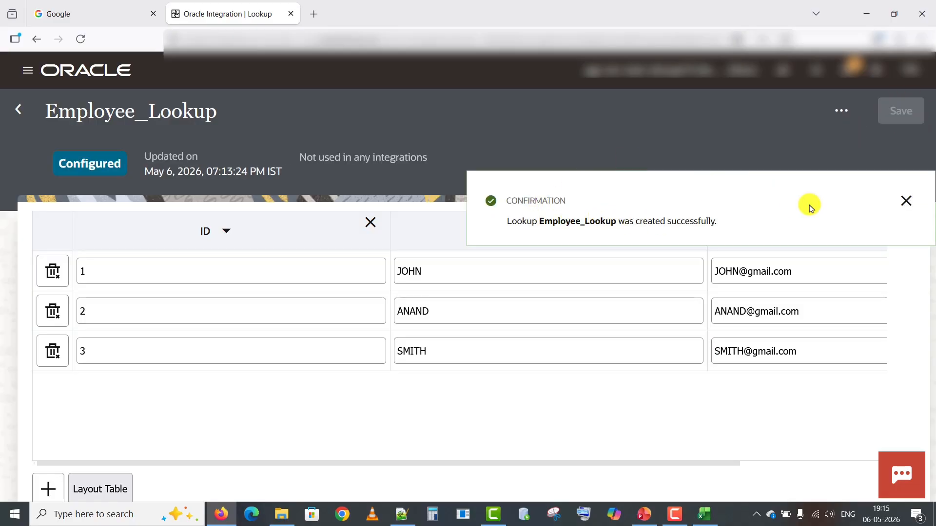
pyautogui.click(906, 204)
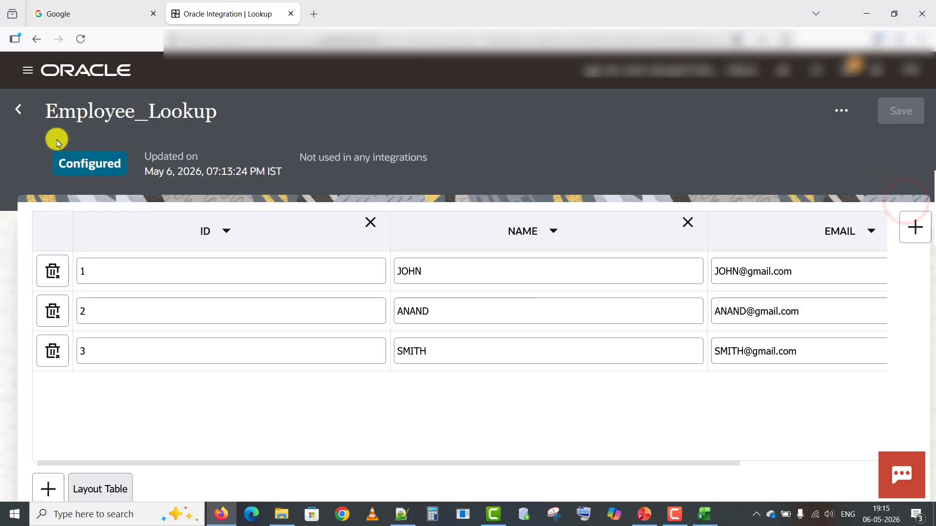
pyautogui.click(23, 113)
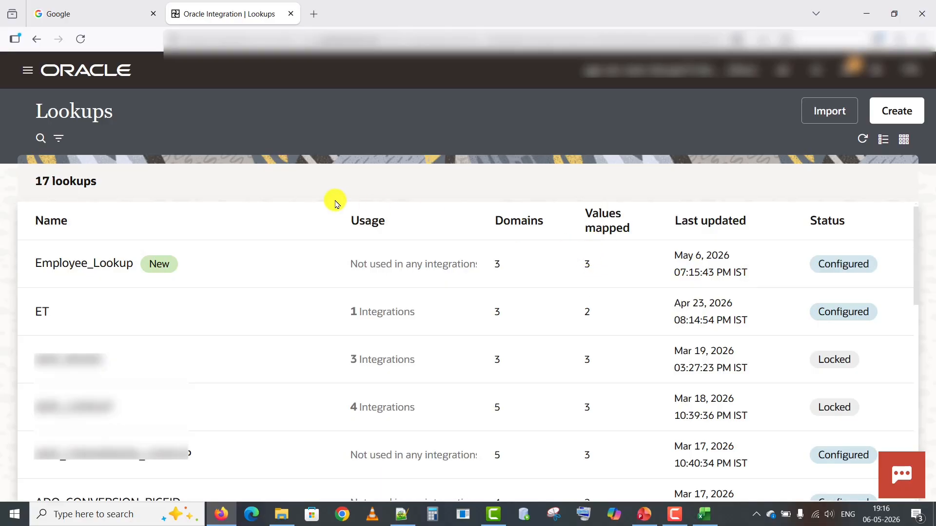
# From the Integrations list, create an Application integration named LOOKUP-INT.
pyautogui.click(28, 74)
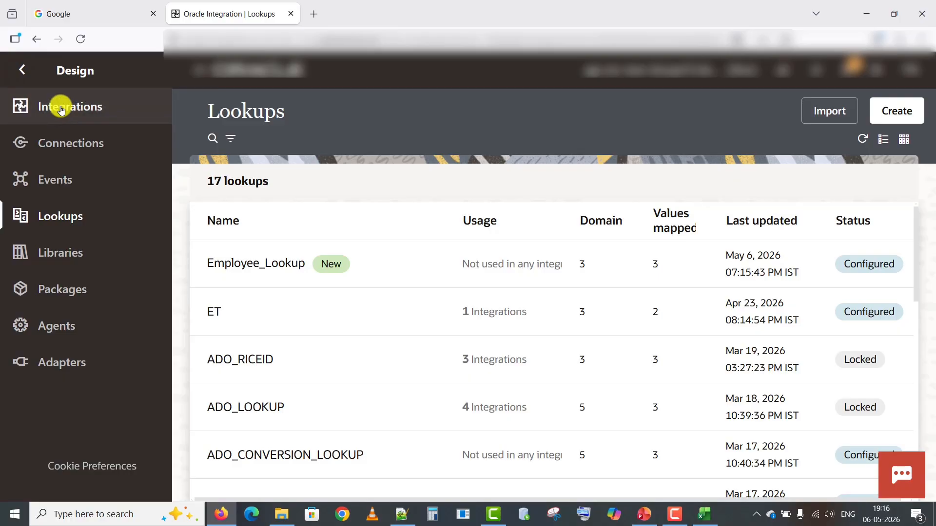
pyautogui.click(66, 116)
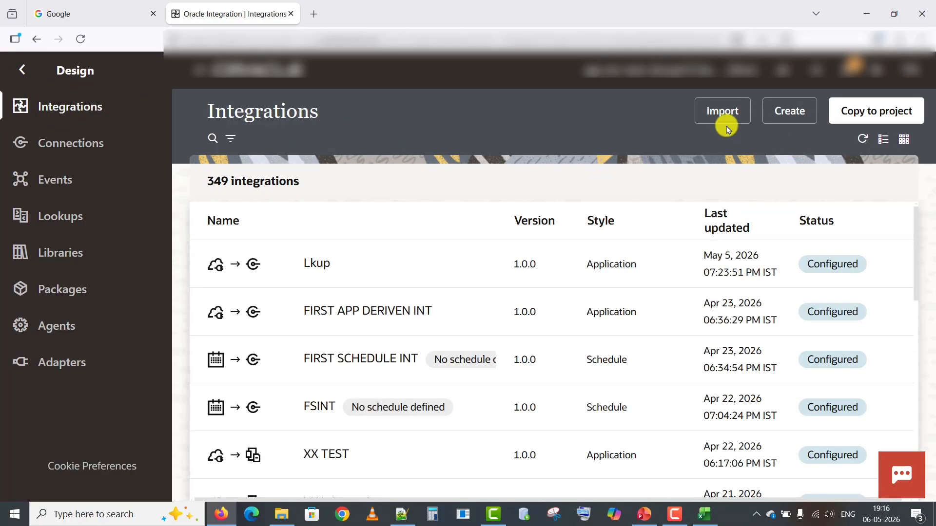
pyautogui.click(786, 113)
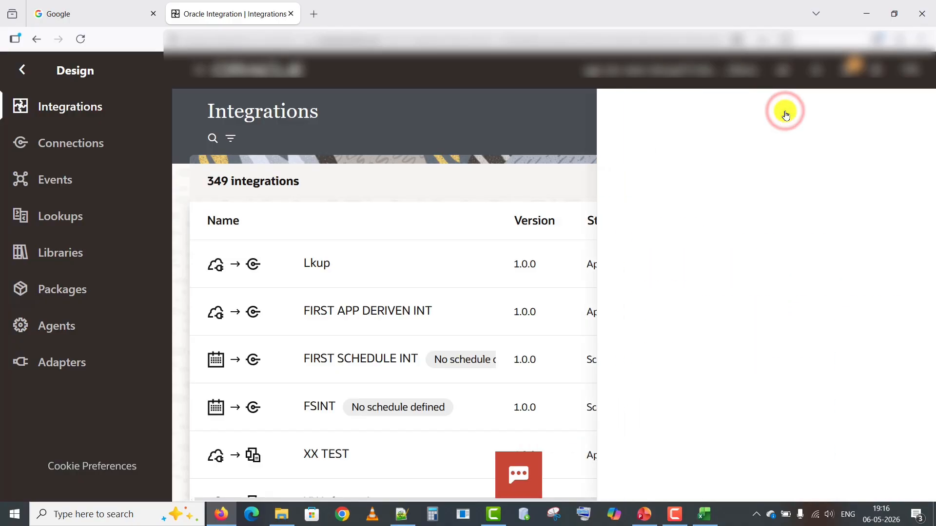
pyautogui.click(712, 240)
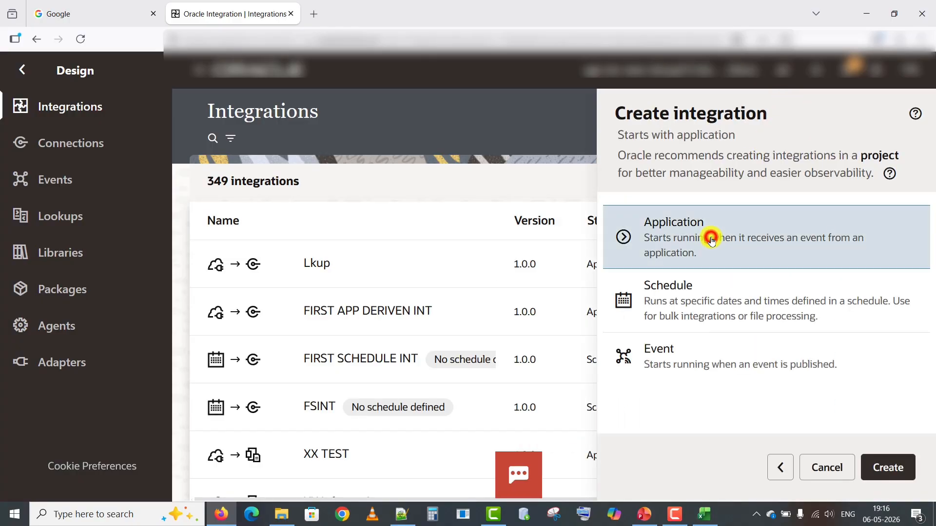
pyautogui.click(698, 235)
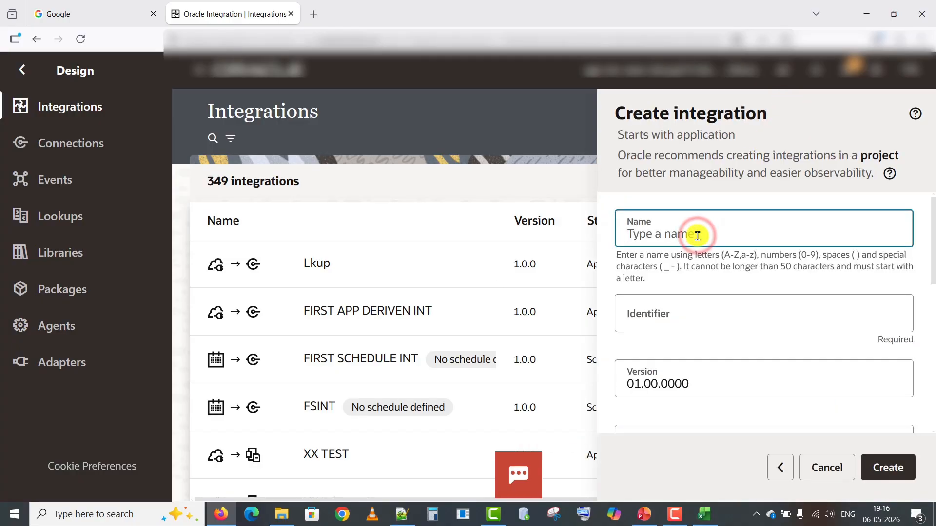
pyautogui.write('LOOKUP')
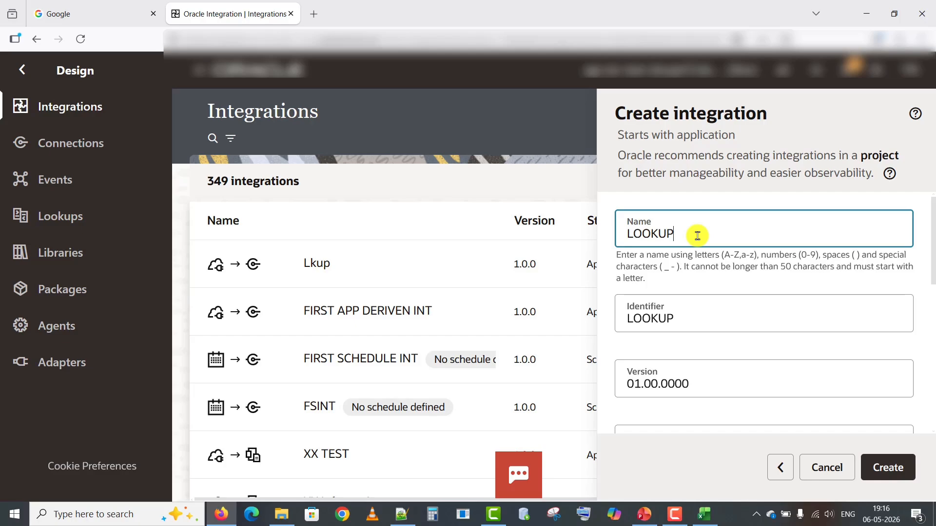
pyautogui.write('-INT')
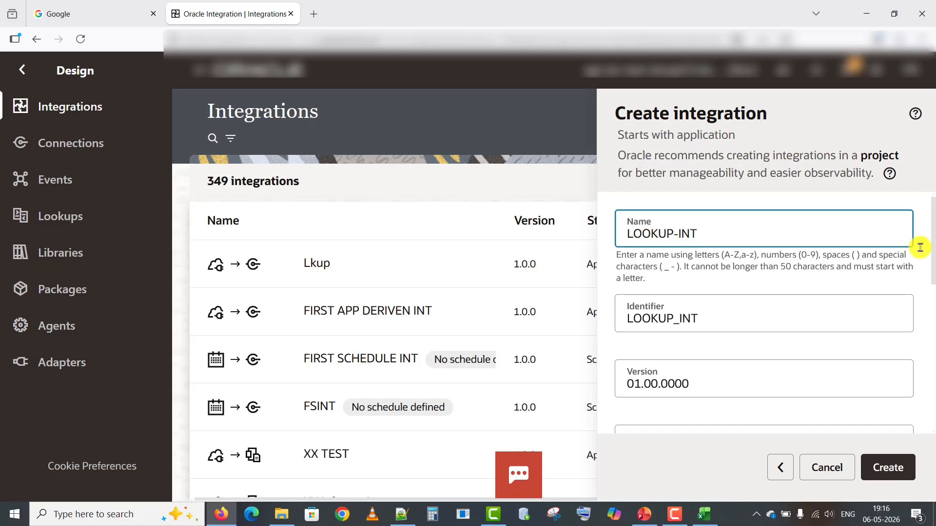
pyautogui.scroll(-5, 932, 257)
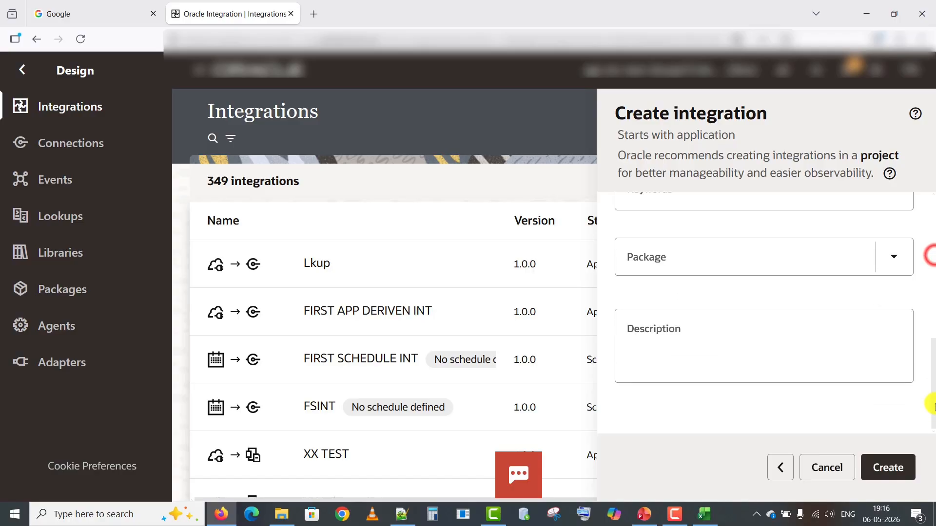
pyautogui.click(888, 465)
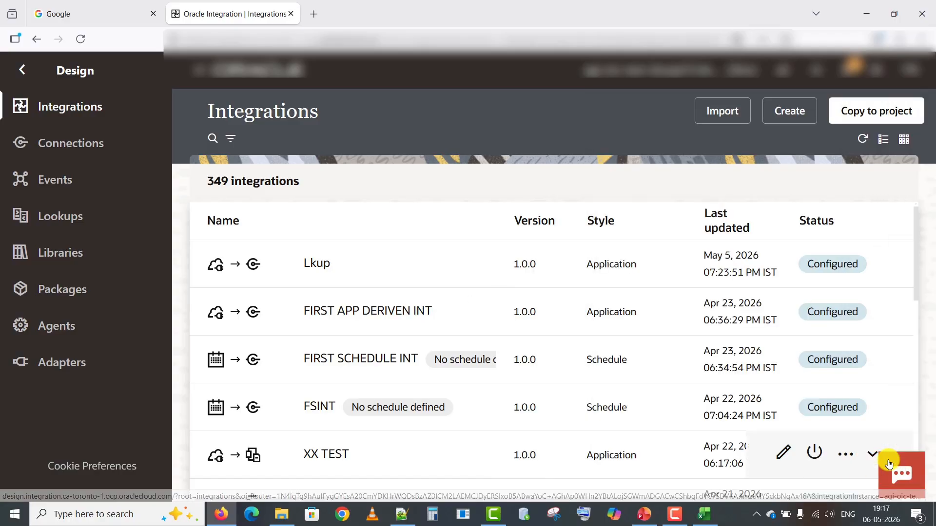
# Open LOOKUP-INT in the designer and switch the canvas to horizontal layout.
pyautogui.click(746, 265)
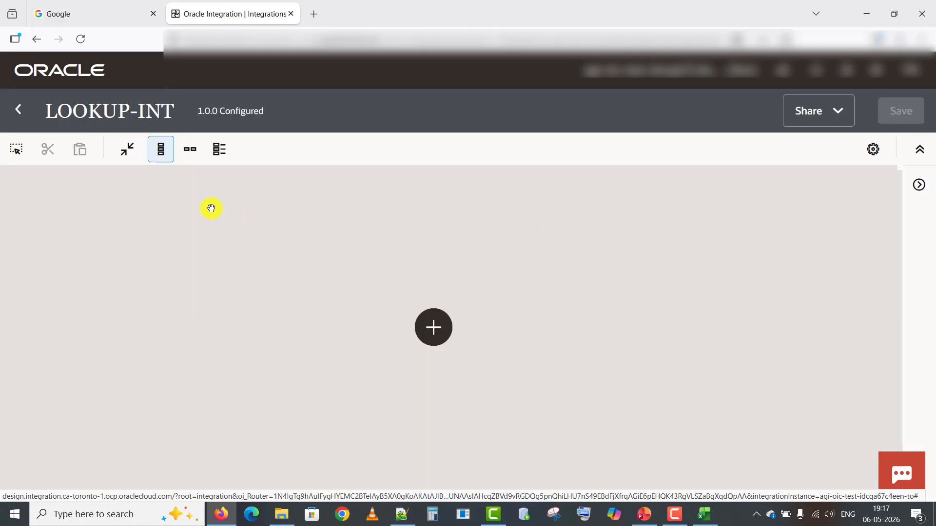
pyautogui.click(190, 148)
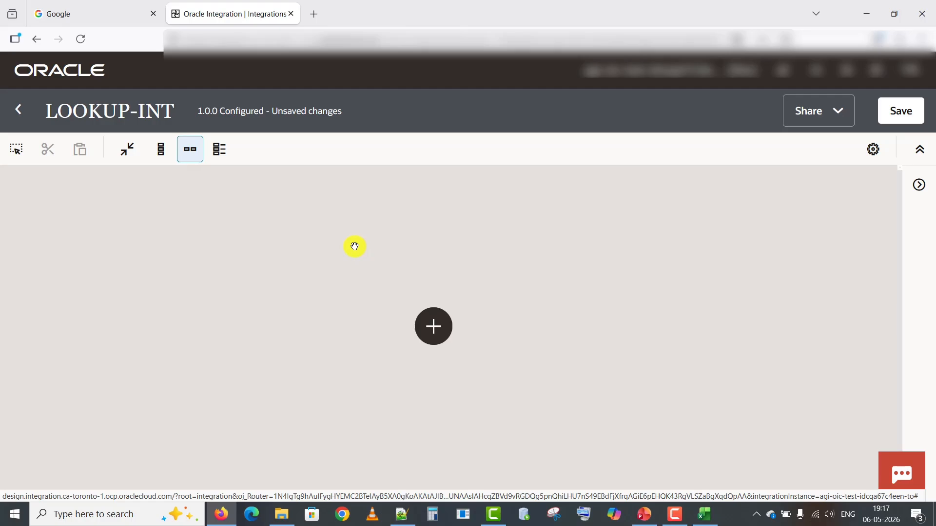
# Add an XX TRIGGER REST CONN trigger with endpoint name EMP_lookup and continue to resource settings.
pyautogui.click(441, 331)
pyautogui.click(541, 264)
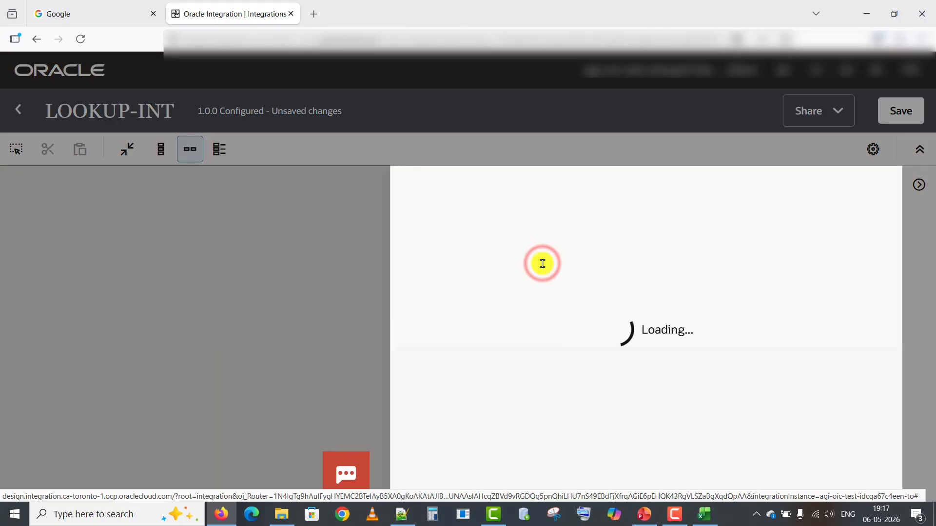
pyautogui.click(542, 266)
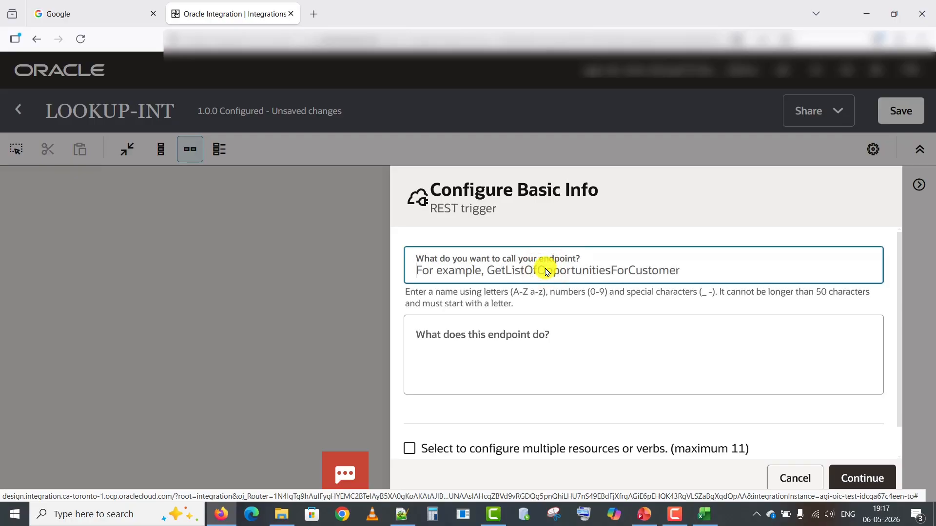
pyautogui.write('LOOK')
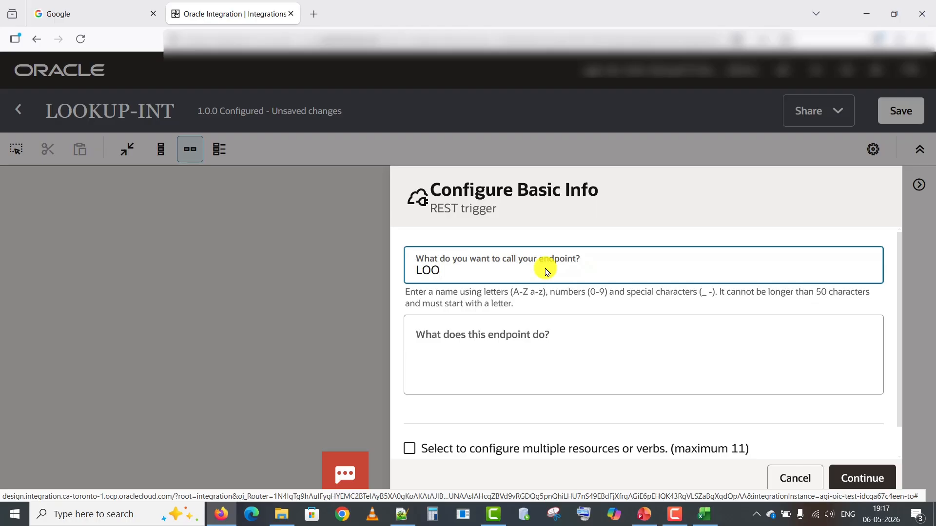
pyautogui.press('BackSpace')
pyautogui.press('BackSpace')
pyautogui.press('BackSpace')
pyautogui.press('BackSpace')
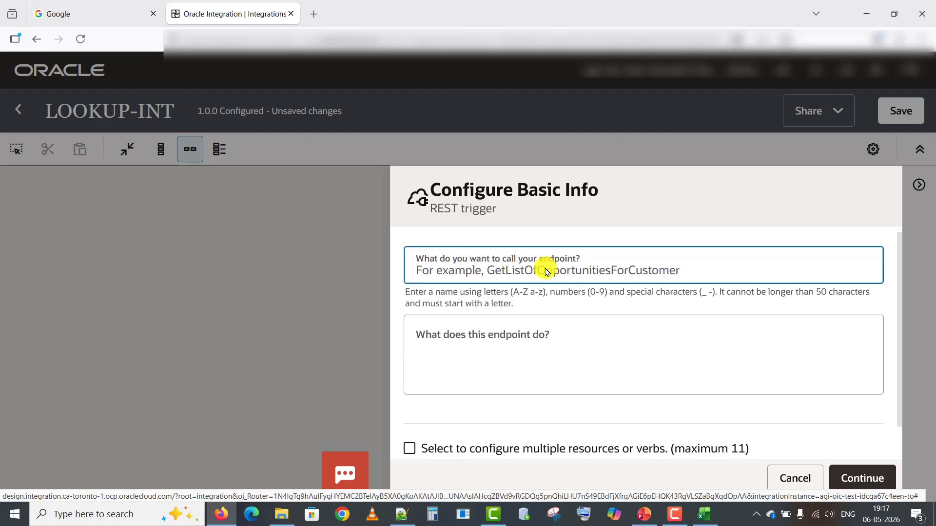
pyautogui.write('EMP')
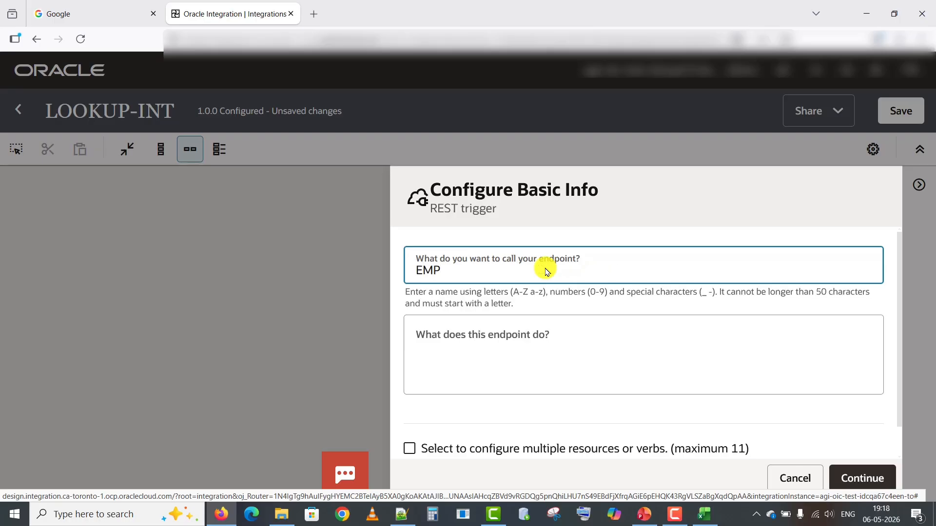
pyautogui.write('_lookup')
pyautogui.click(859, 476)
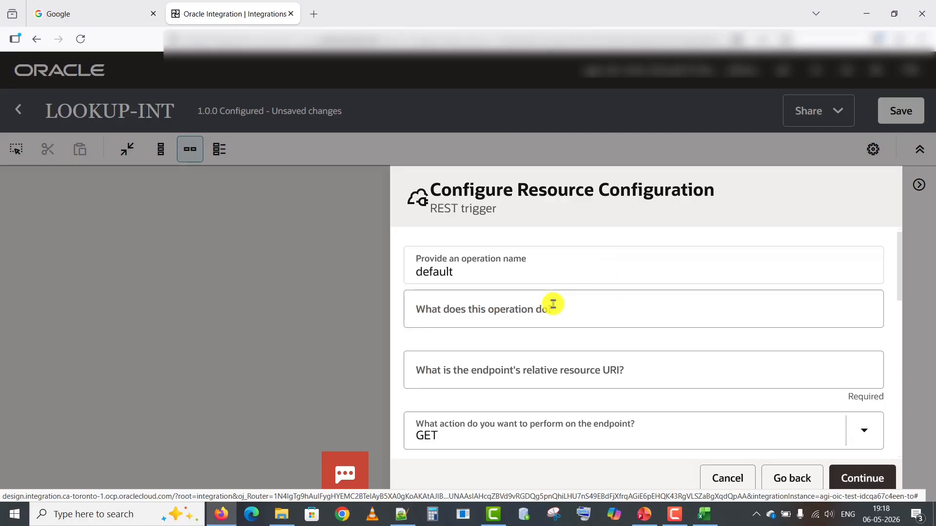
# Define the trigger endpoint as GET /lookup with request parameters and a response enabled.
pyautogui.click(543, 361)
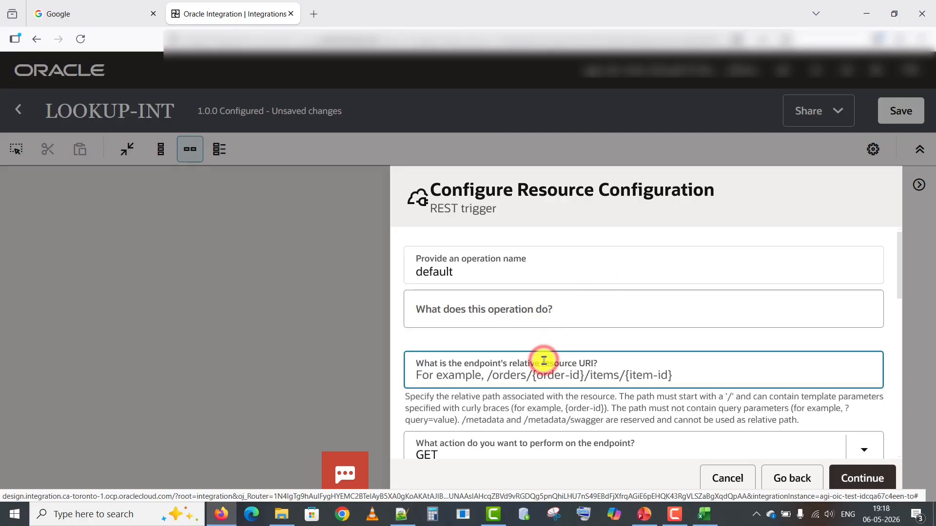
pyautogui.write('/l')
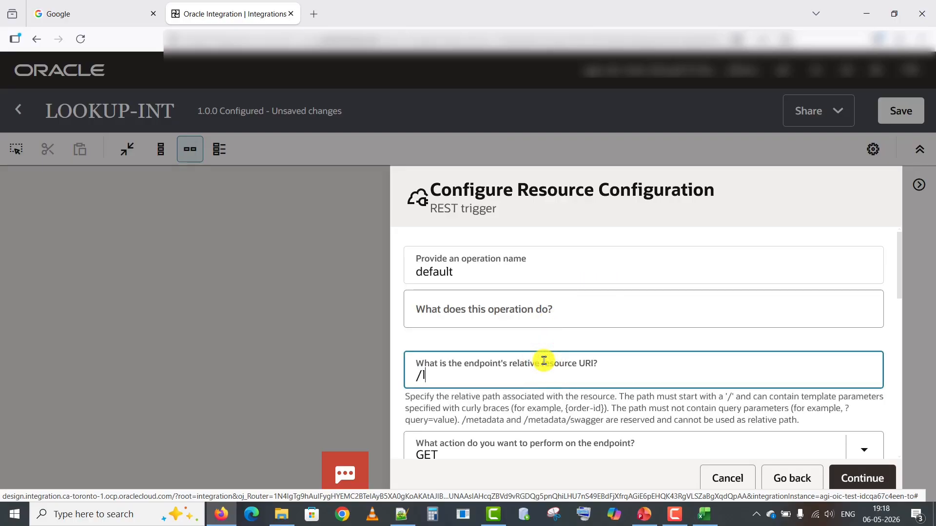
pyautogui.write('ookup')
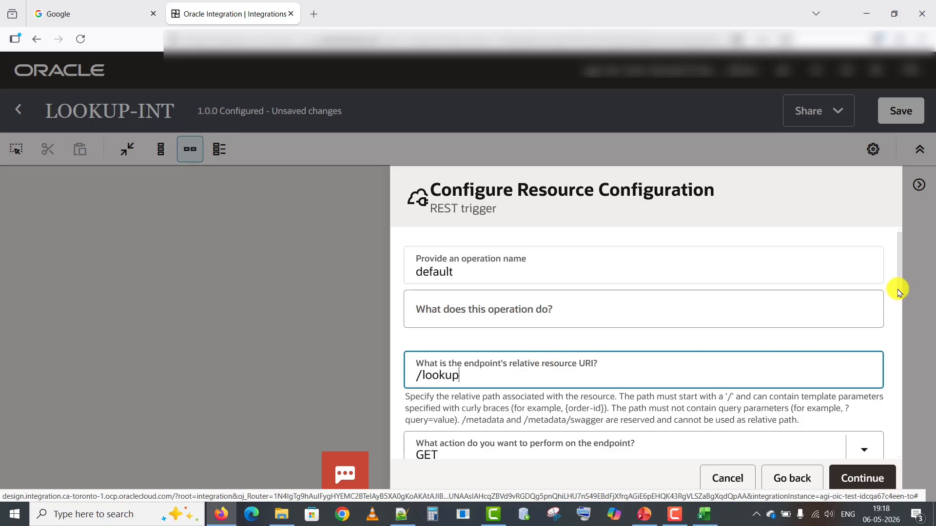
pyautogui.moveTo(897, 291); pyautogui.dragTo(900, 342)
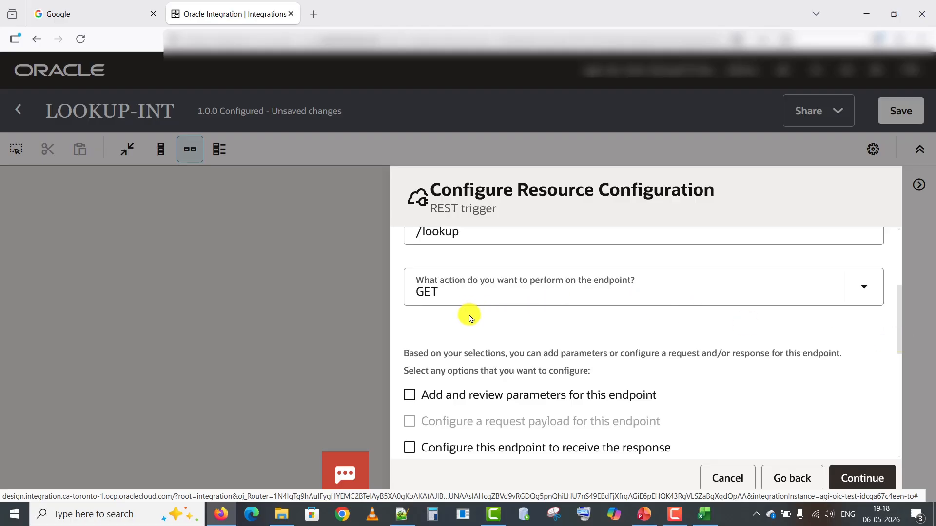
pyautogui.click(409, 395)
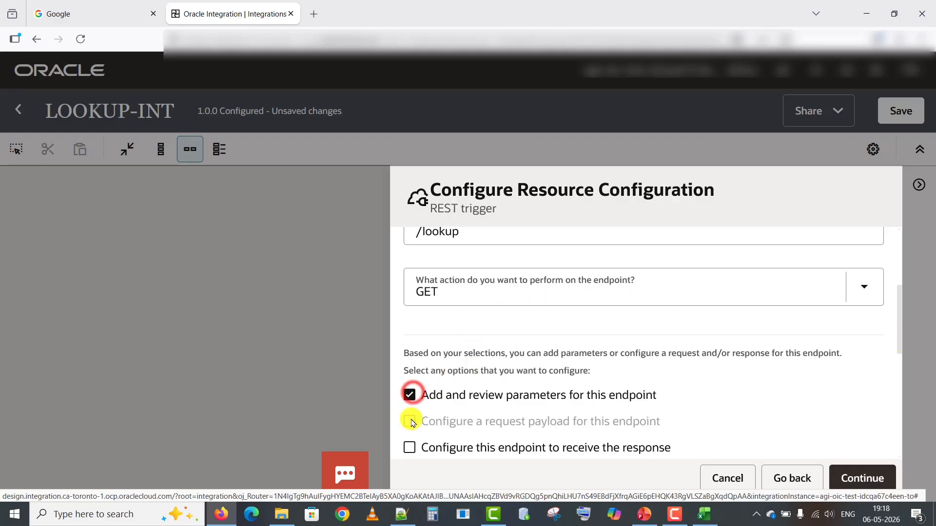
pyautogui.click(409, 447)
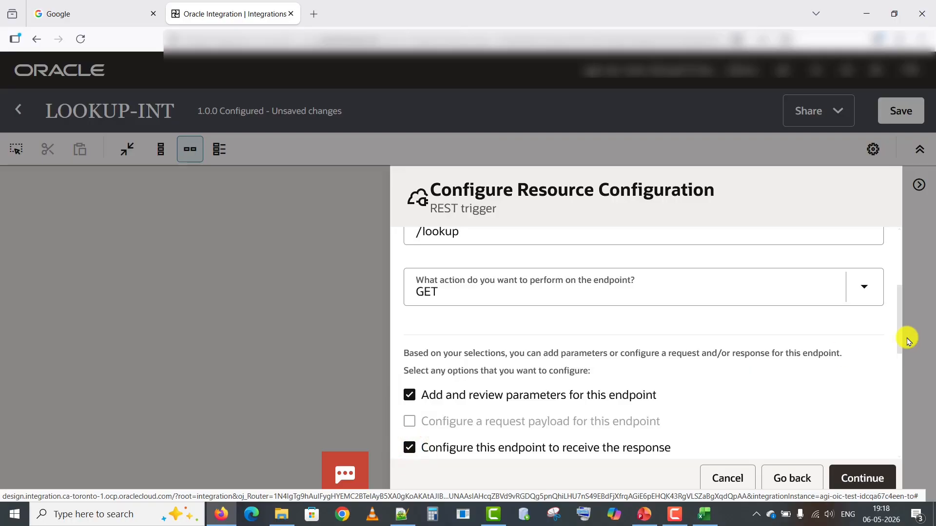
pyautogui.moveTo(900, 335); pyautogui.dragTo(895, 376)
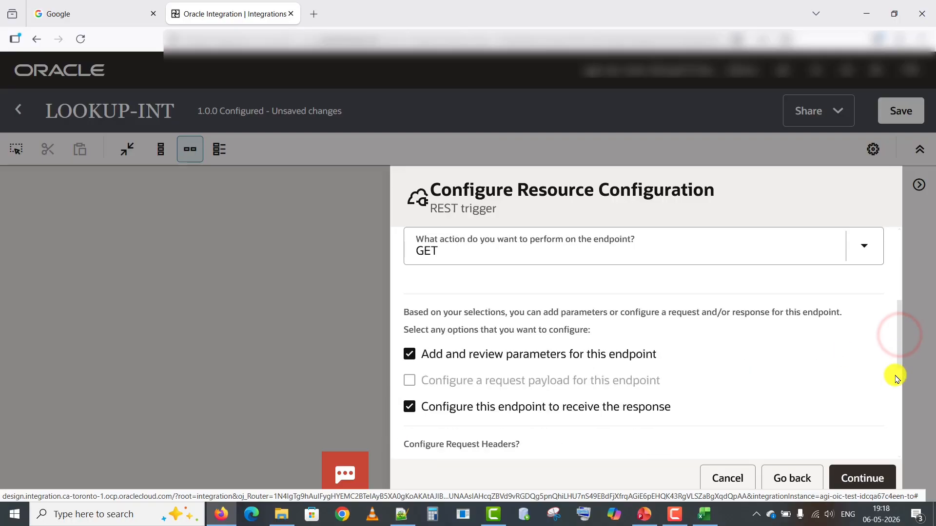
pyautogui.click(864, 478)
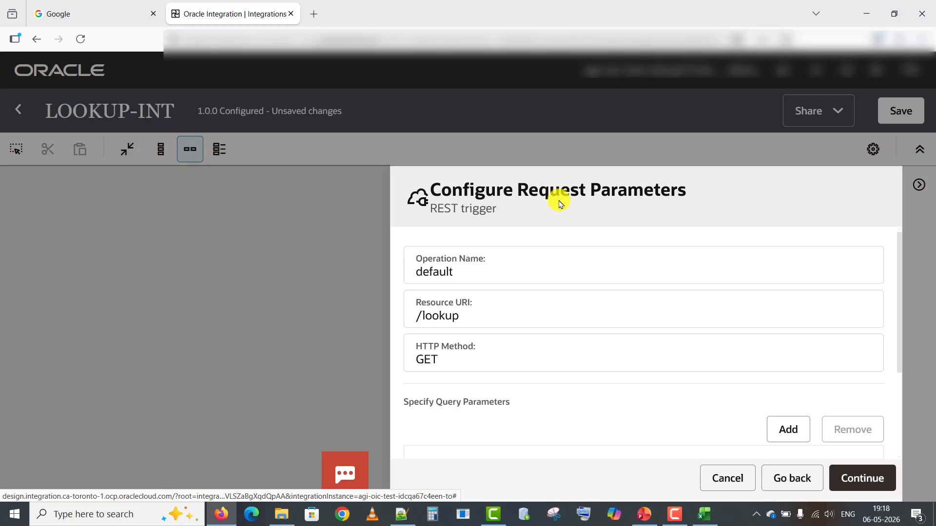
# Add a query parameter named ID with data type integer to the REST trigger.
pyautogui.click(790, 435)
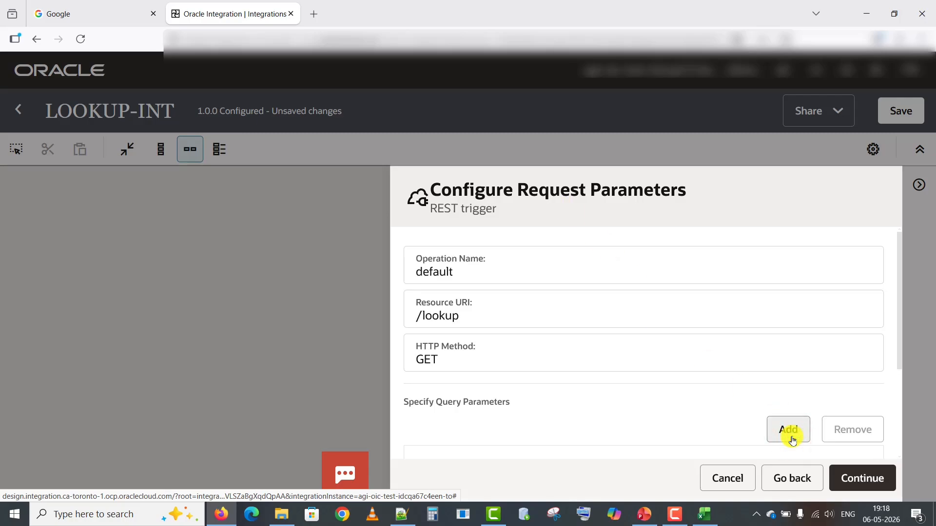
pyautogui.moveTo(899, 352); pyautogui.dragTo(899, 442)
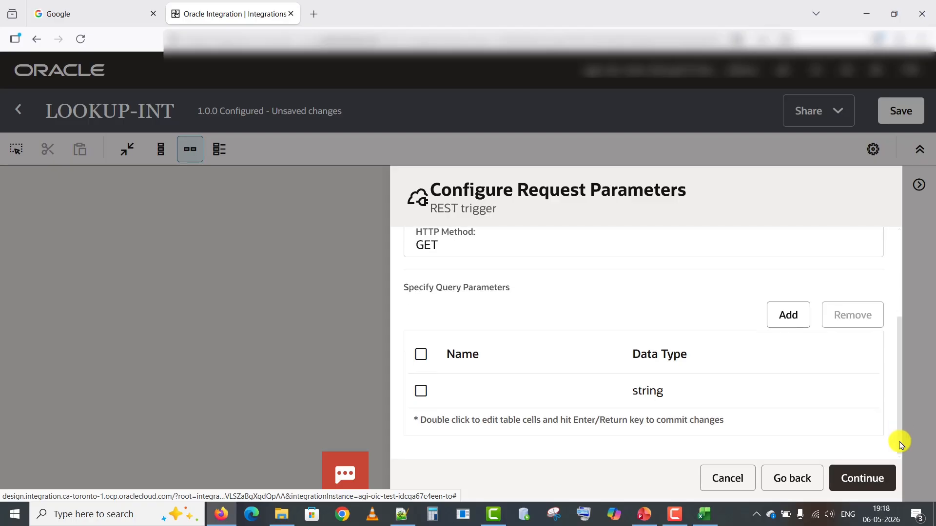
pyautogui.click(556, 388)
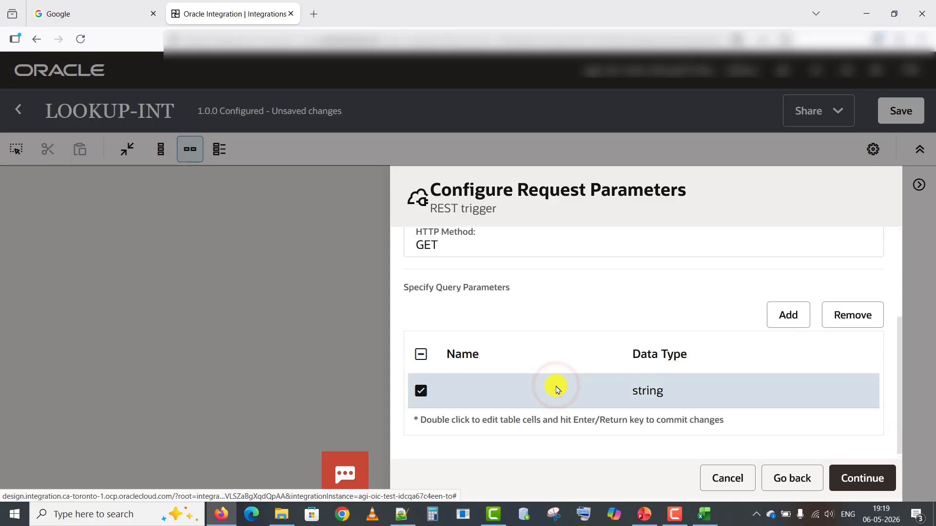
pyautogui.doubleClick(555, 387)
pyautogui.write('ID')
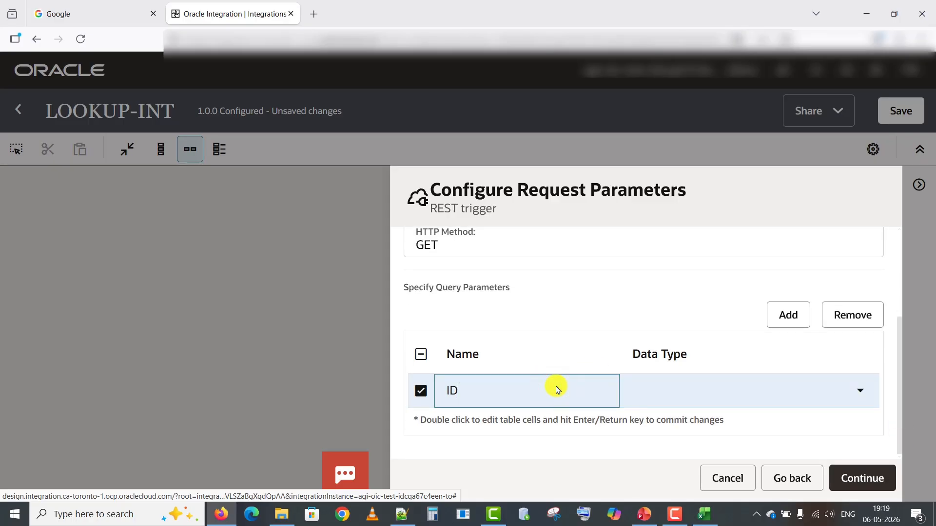
pyautogui.press('Tab')
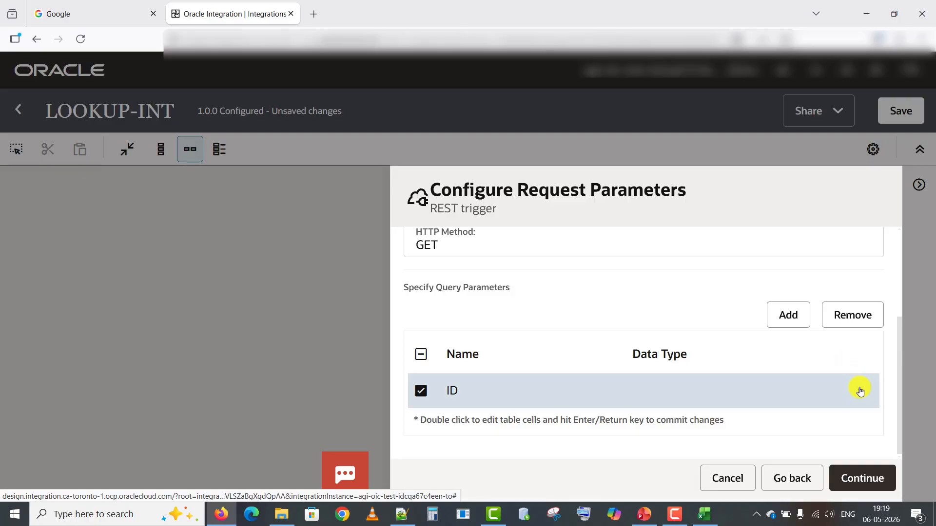
pyautogui.click(860, 389)
pyautogui.click(698, 310)
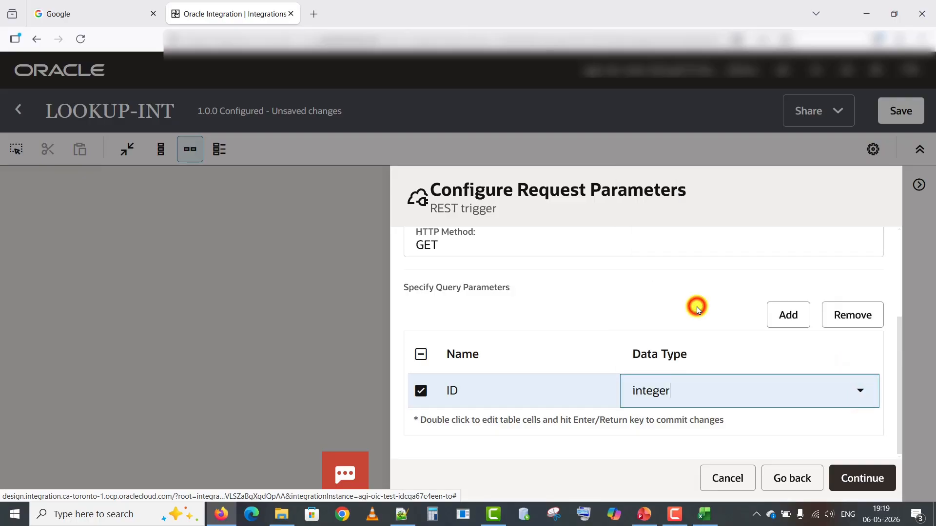
pyautogui.click(853, 480)
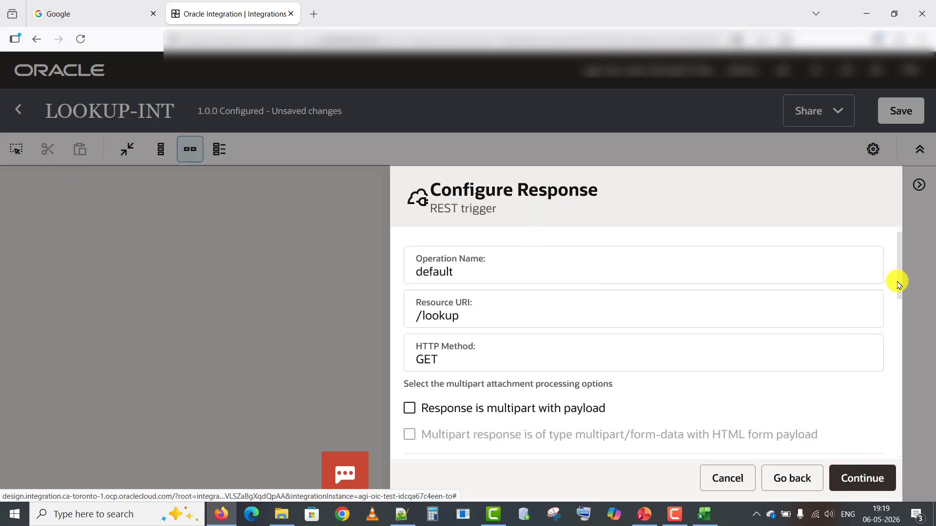
# Enter a sample JSON response containing ID, Name and EMAIL fields and submit it.
pyautogui.moveTo(900, 286); pyautogui.dragTo(903, 354)
pyautogui.scroll(-1, 902, 379)
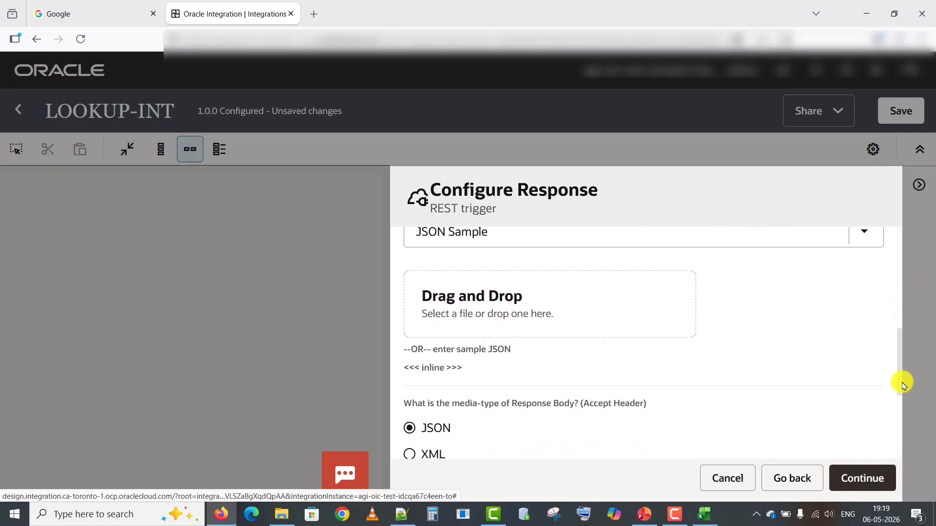
pyautogui.click(423, 372)
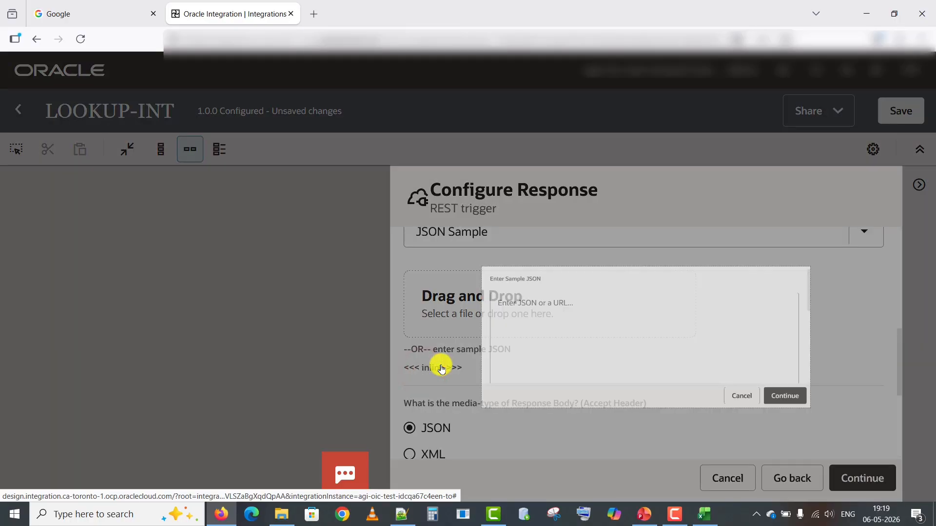
pyautogui.click(440, 364)
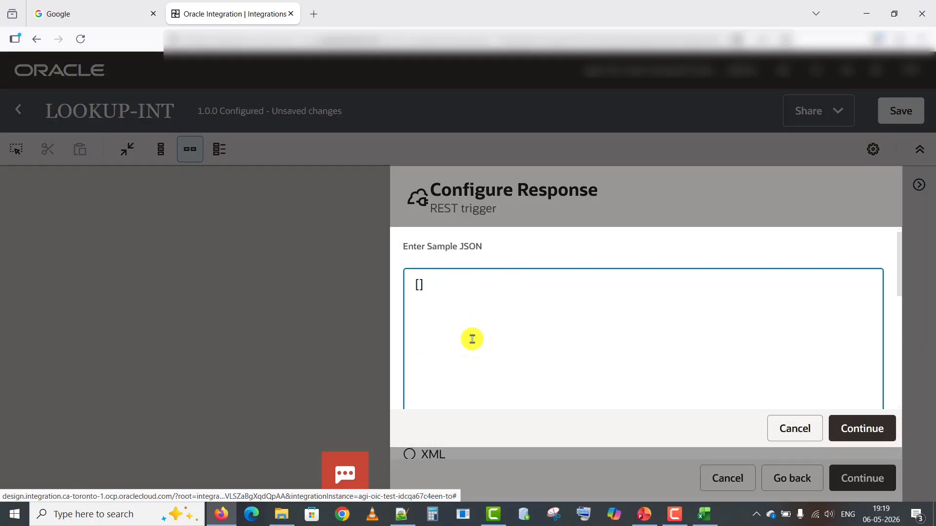
pyautogui.write('{}')
pyautogui.write('Name":\'A\',')
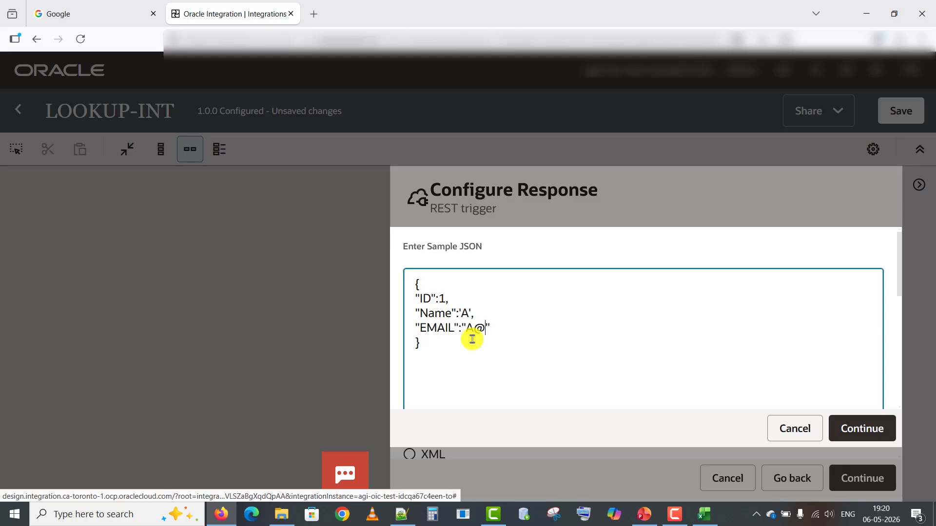
pyautogui.write('gmail.com')
pyautogui.hotkey('ctrl', 'a')
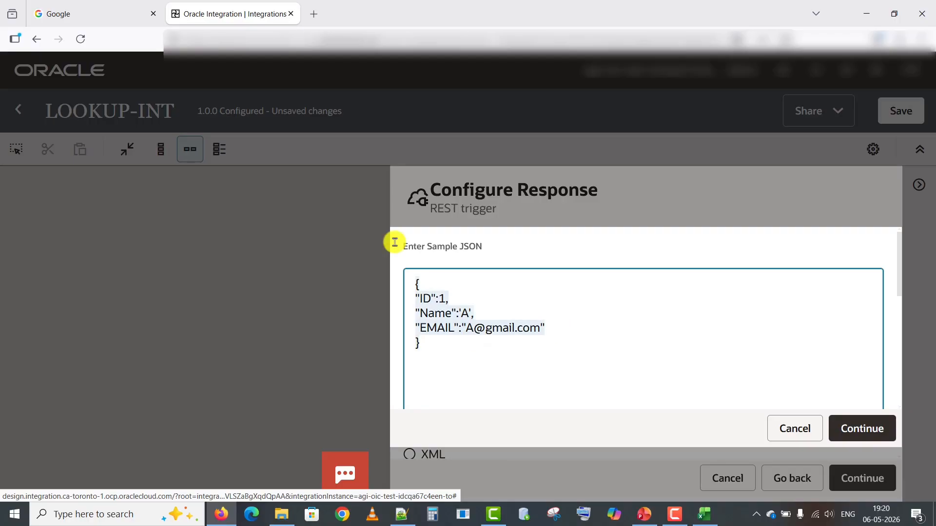
pyautogui.click(857, 431)
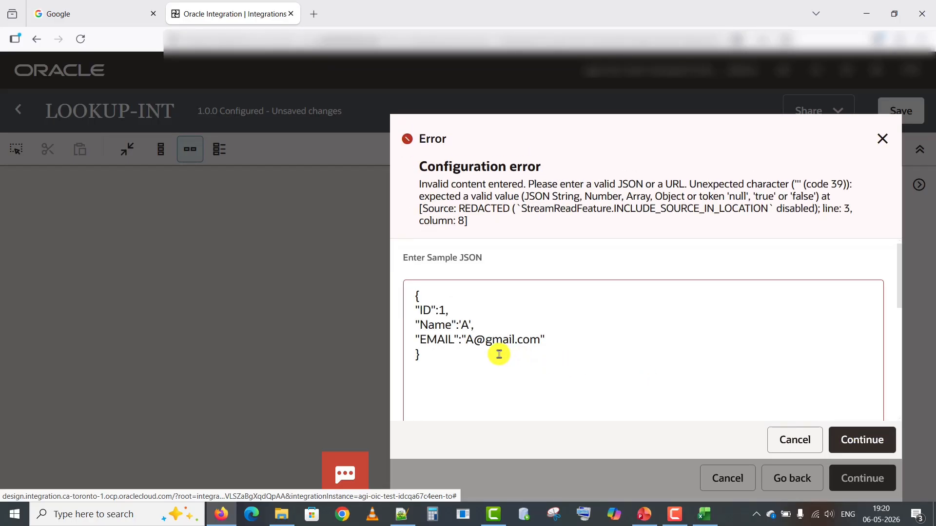
# Replace the single quotes in the Name value with double quotes and resubmit the sample JSON.
pyautogui.click(464, 325)
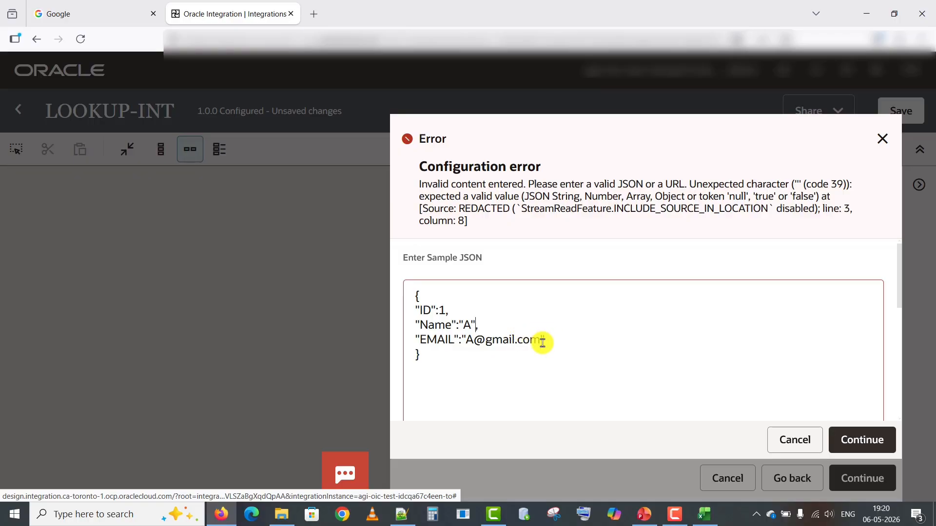
pyautogui.hotkey('ctrl', 'a')
pyautogui.click(856, 439)
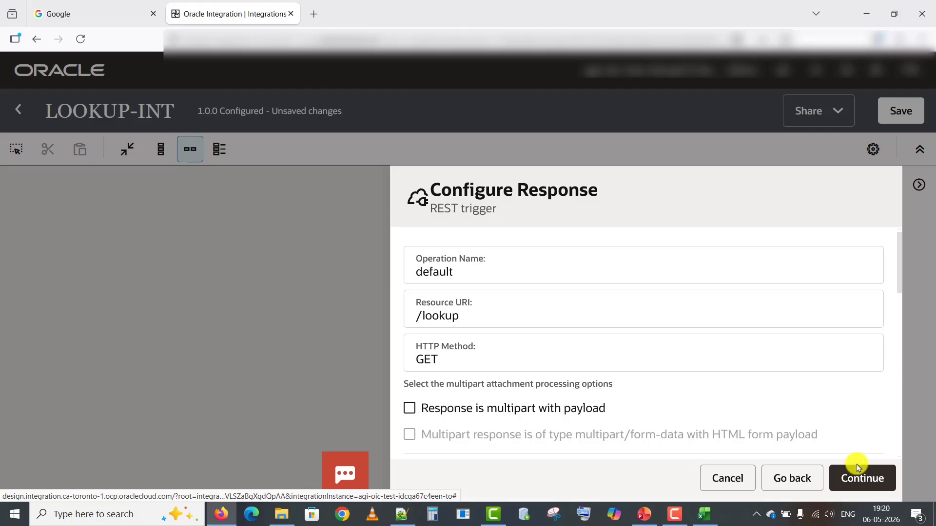
# Complete the EMP_lookup trigger wizard and bring the Trigger and Map nodes into view.
pyautogui.moveTo(897, 281); pyautogui.dragTo(912, 516)
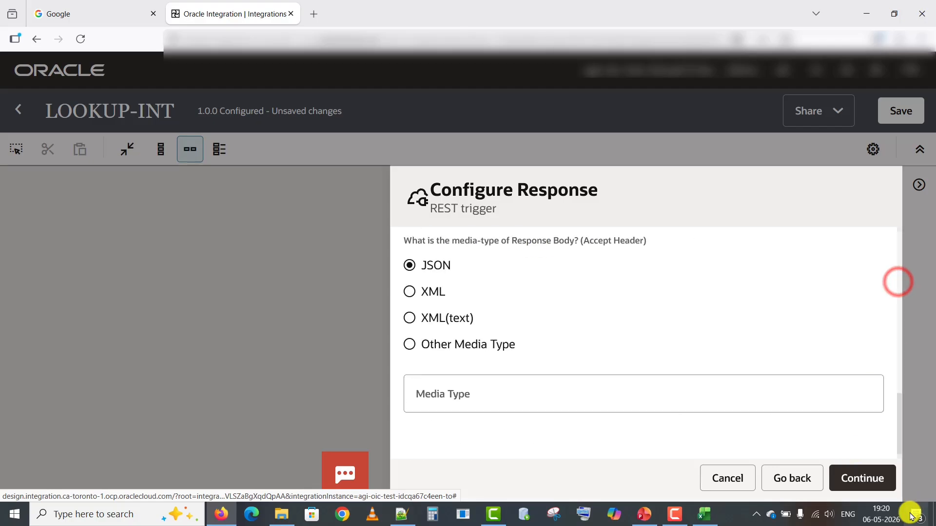
pyautogui.click(876, 489)
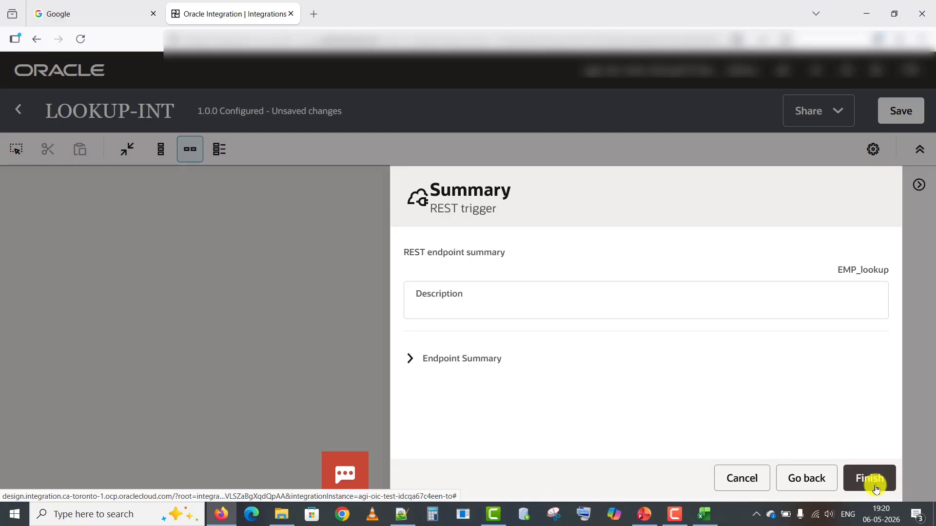
pyautogui.click(875, 489)
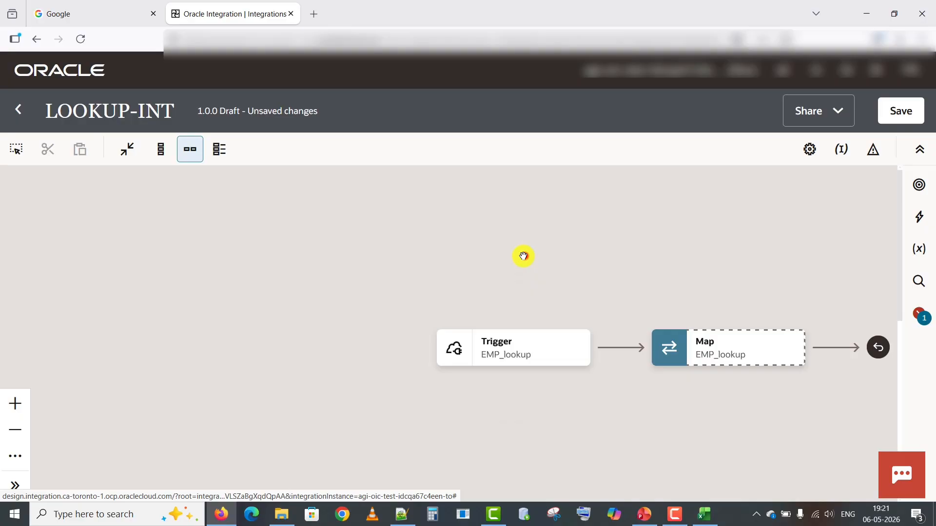
pyautogui.moveTo(523, 255); pyautogui.dragTo(314, 213)
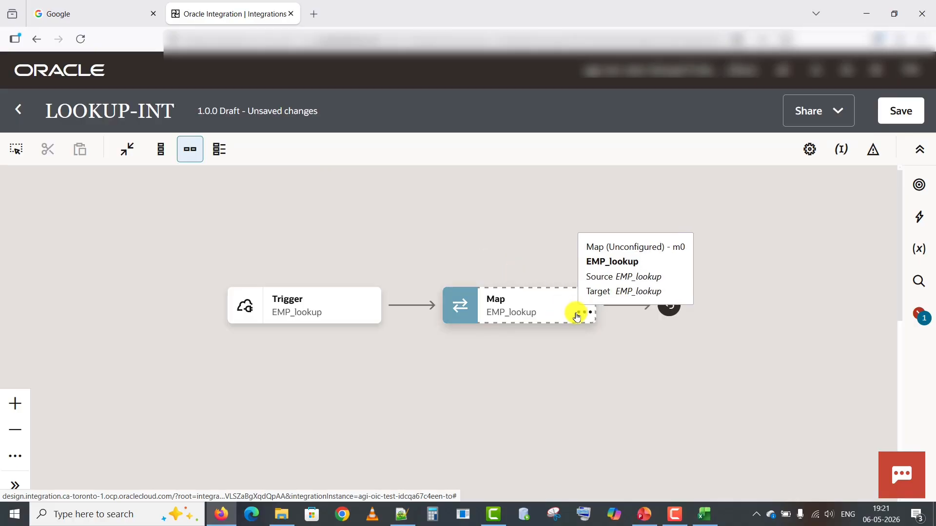
# Open the Map editor and map the request's ID query parameter onto the response ID.
pyautogui.click(582, 312)
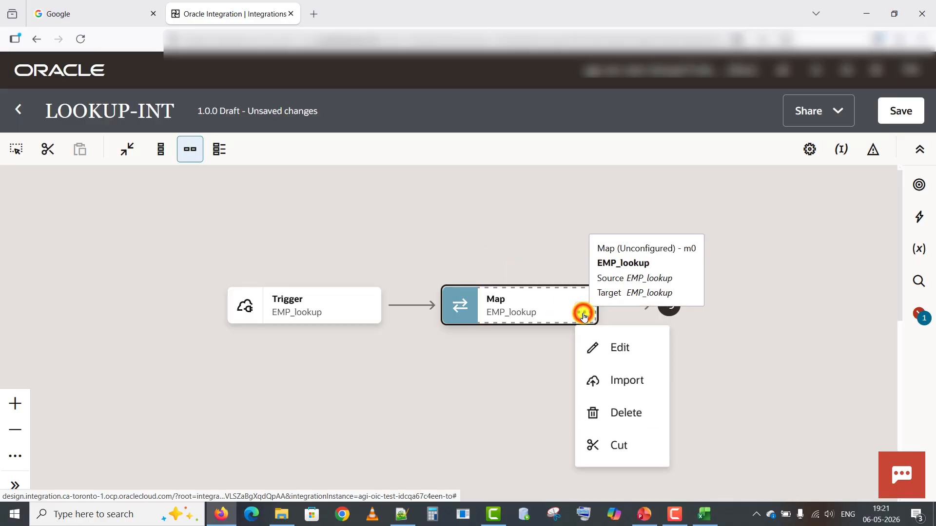
pyautogui.click(612, 347)
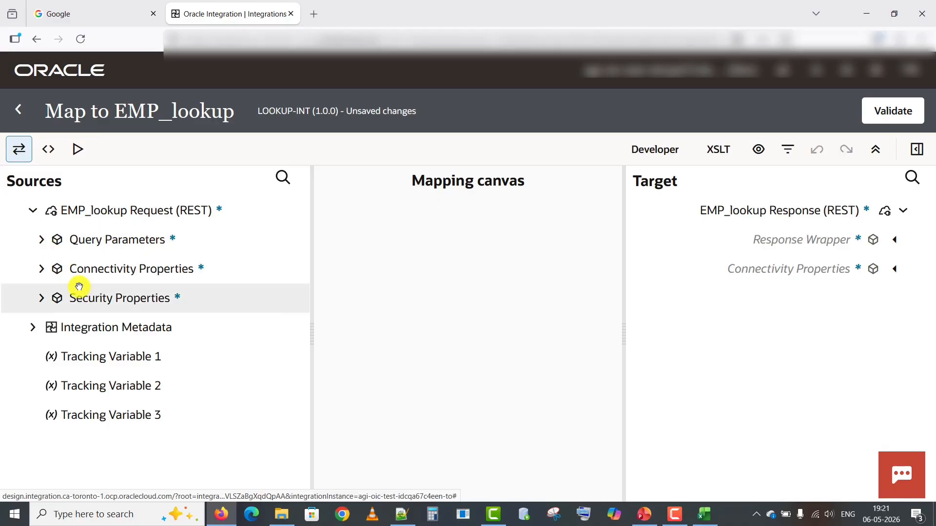
pyautogui.click(41, 241)
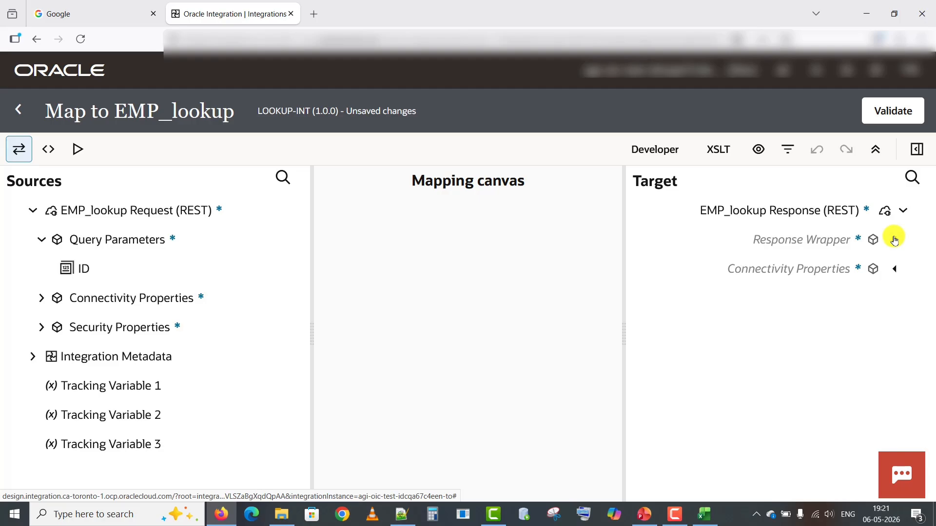
pyautogui.click(894, 239)
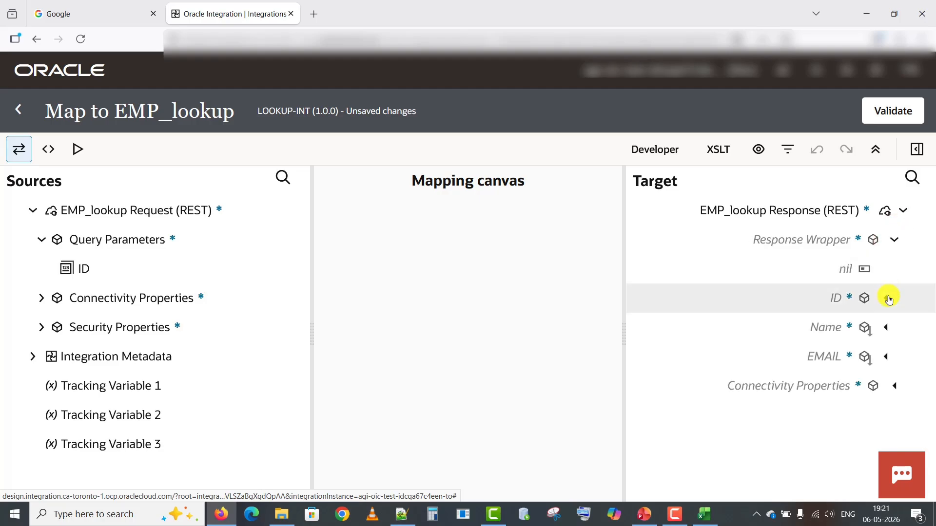
pyautogui.click(888, 298)
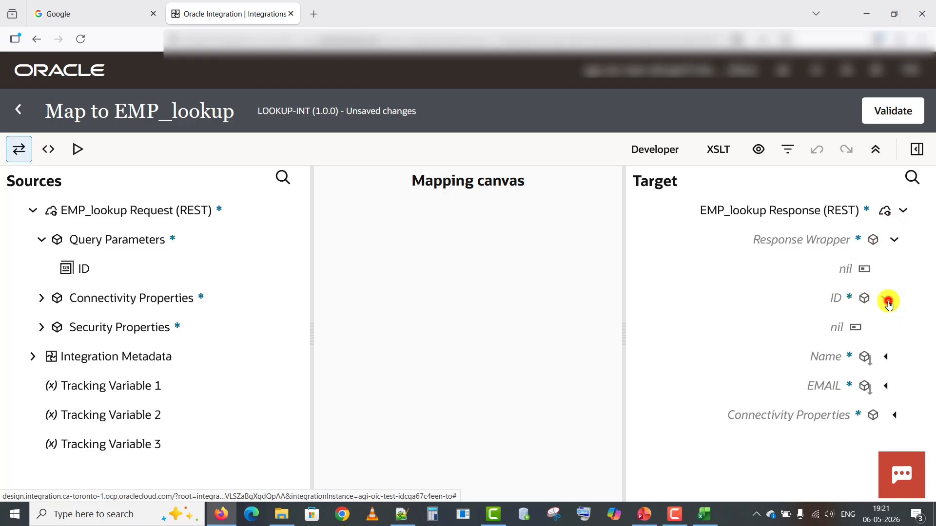
pyautogui.click(888, 300)
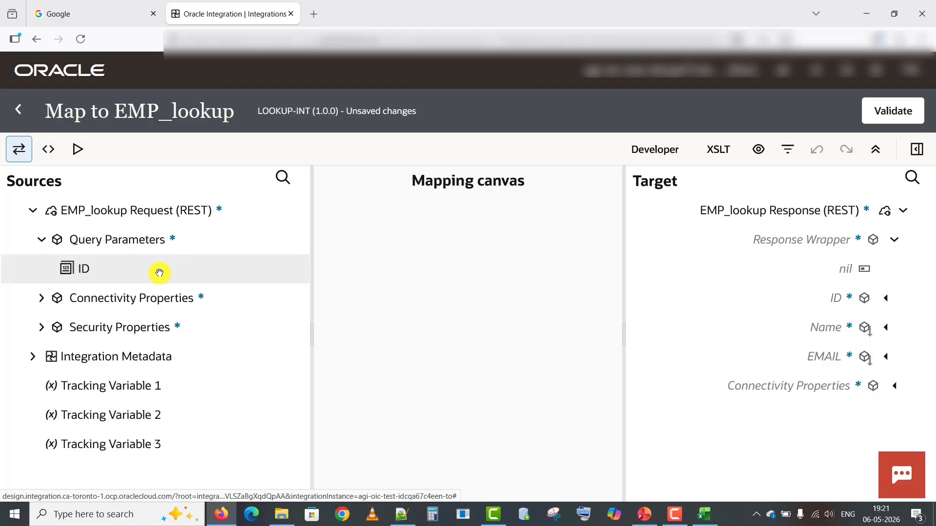
pyautogui.moveTo(159, 273); pyautogui.dragTo(672, 300)
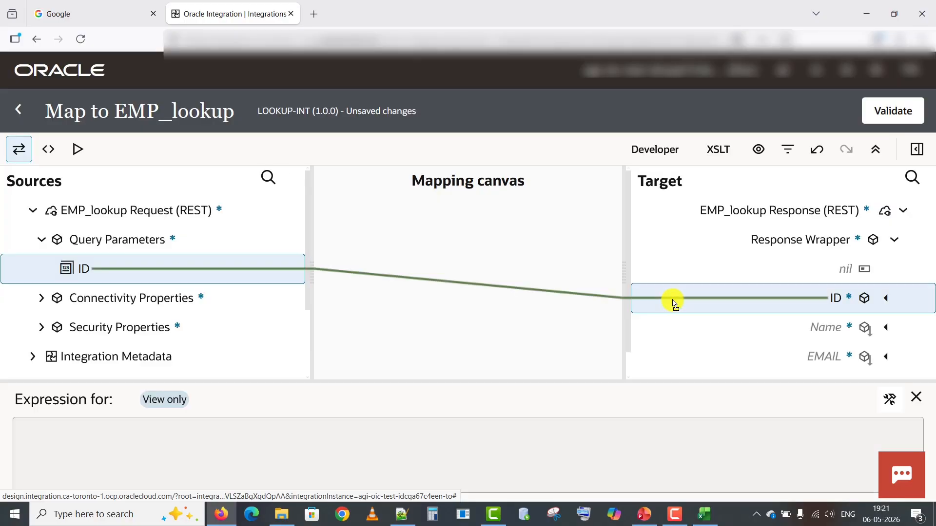
pyautogui.click(916, 395)
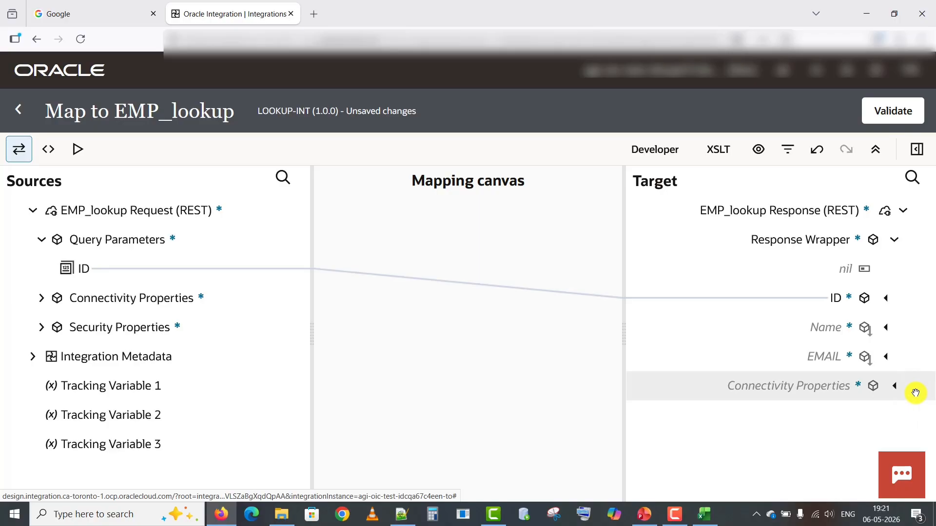
# Create a target node for the response Name field.
pyautogui.click(825, 328)
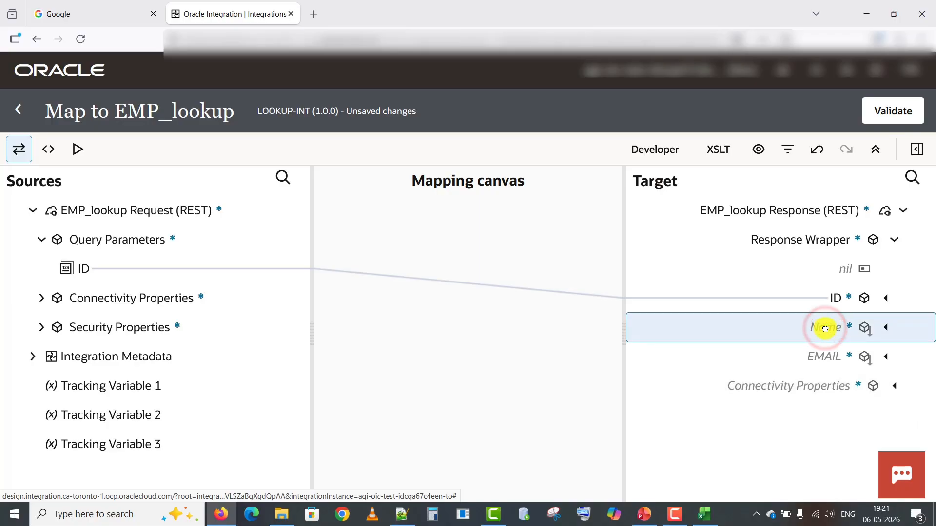
pyautogui.rightClick(825, 328)
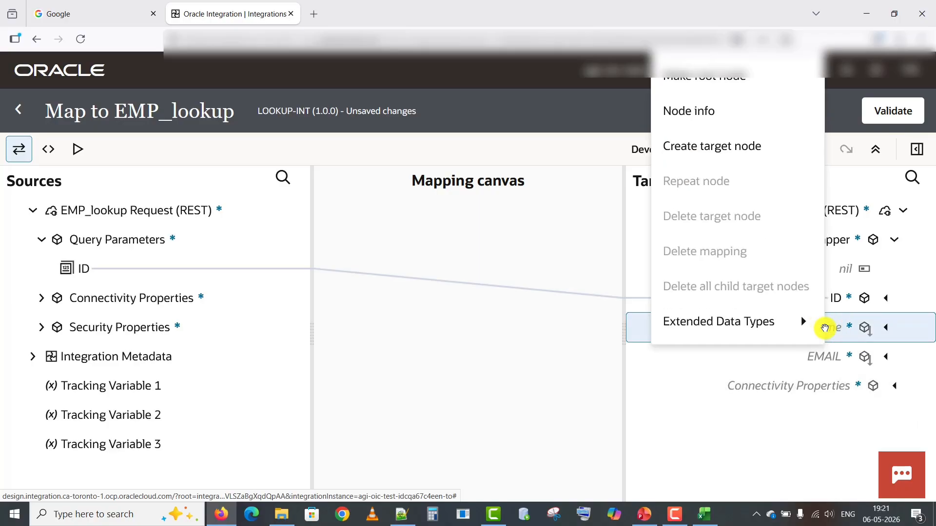
pyautogui.click(736, 148)
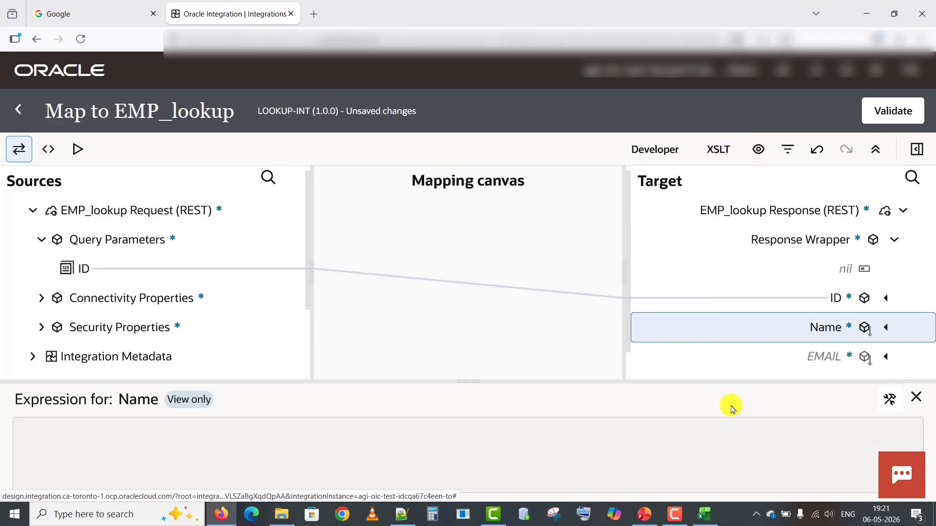
pyautogui.click(912, 400)
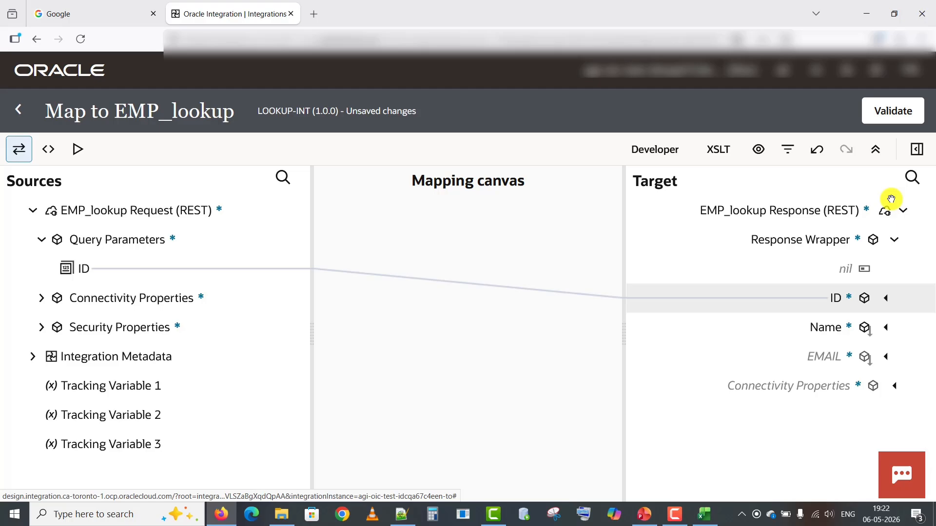
# Add the lookupValue function to the Name mapping using the Employee_Lookup table.
pyautogui.click(916, 149)
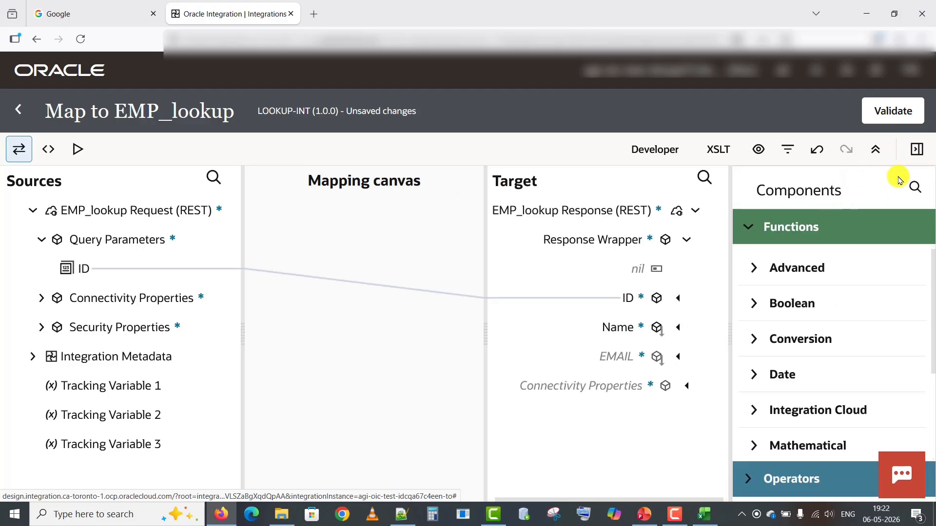
pyautogui.click(917, 186)
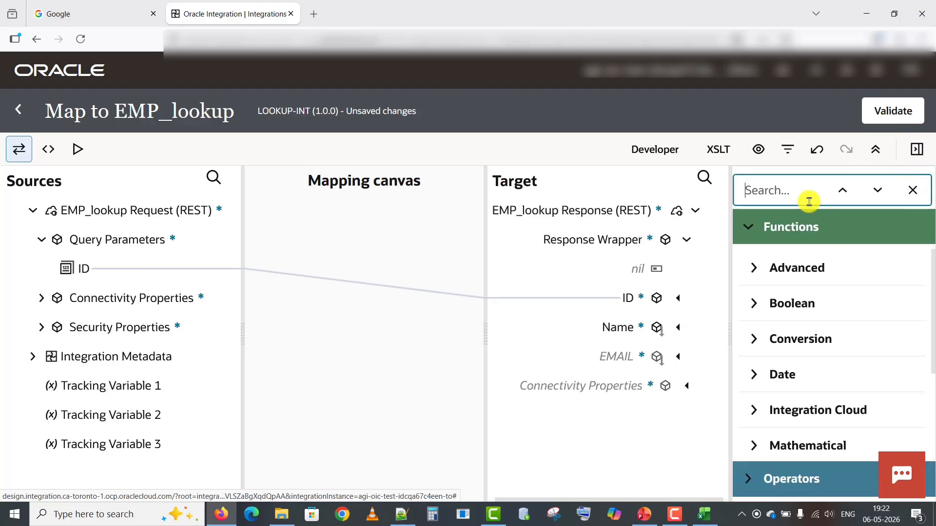
pyautogui.write('lookup')
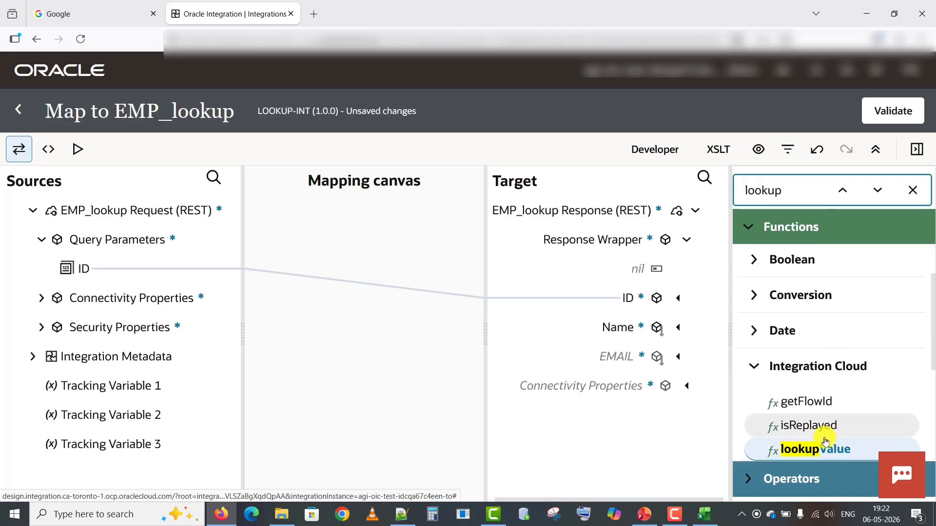
pyautogui.moveTo(815, 447); pyautogui.dragTo(615, 330)
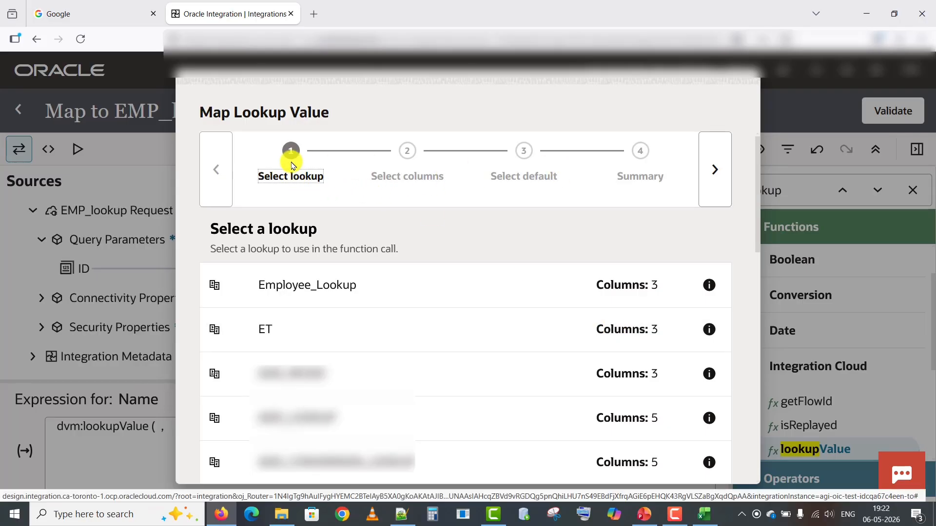
pyautogui.click(316, 286)
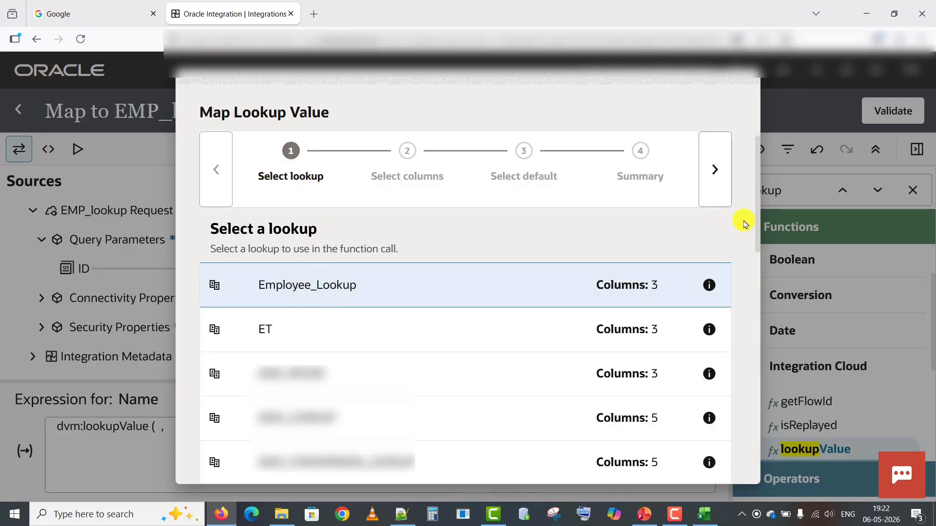
pyautogui.click(715, 176)
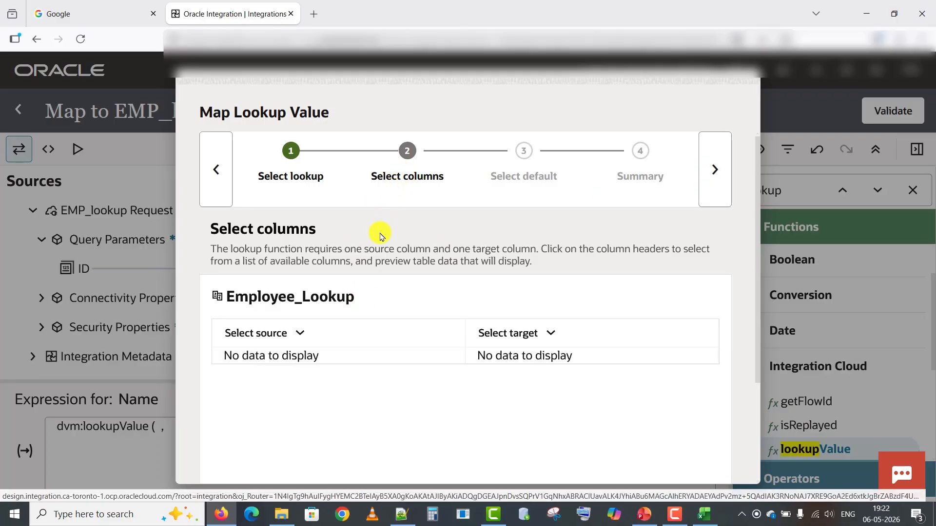
# Look up NAME by source column ID with default 'NA' and insert the expression.
pyautogui.click(299, 335)
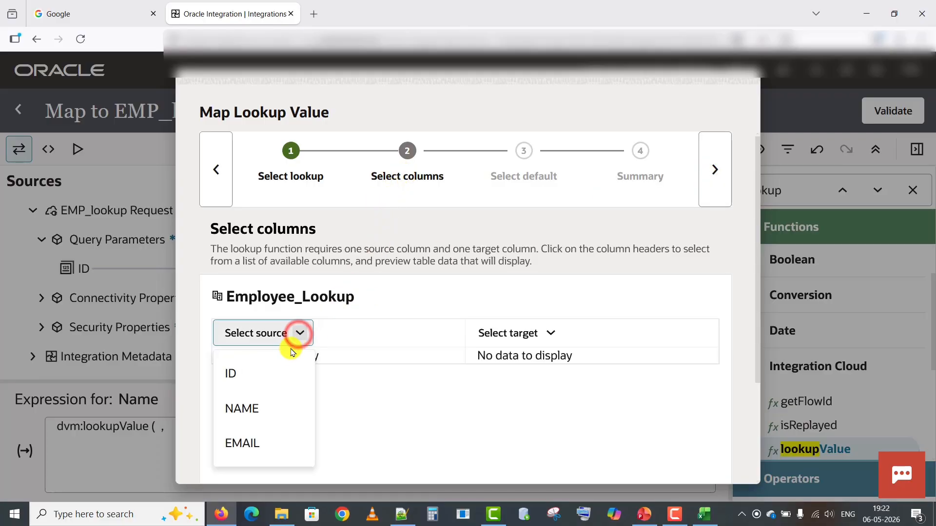
pyautogui.click(271, 370)
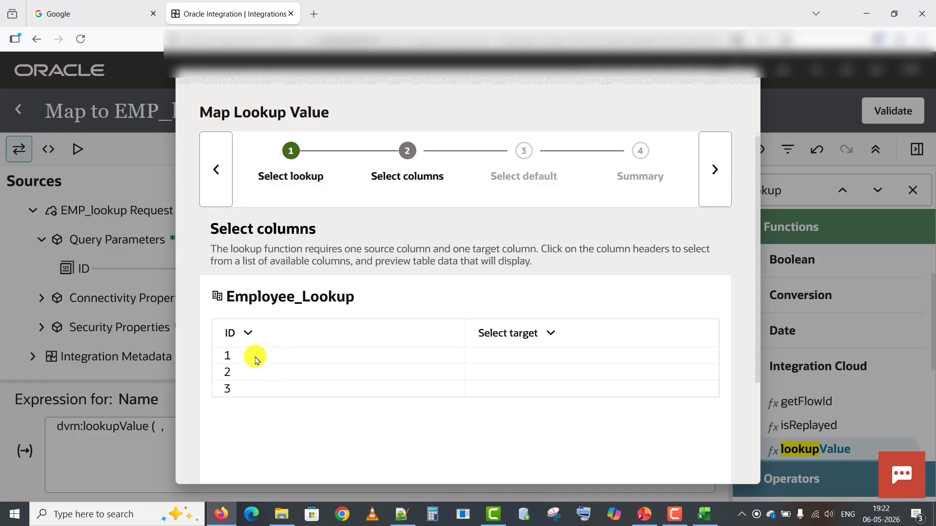
pyautogui.click(552, 335)
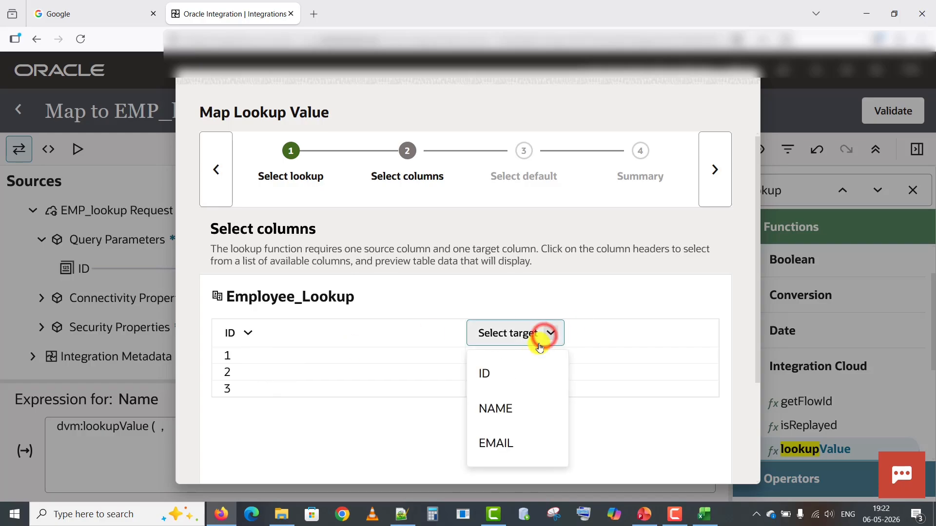
pyautogui.click(506, 404)
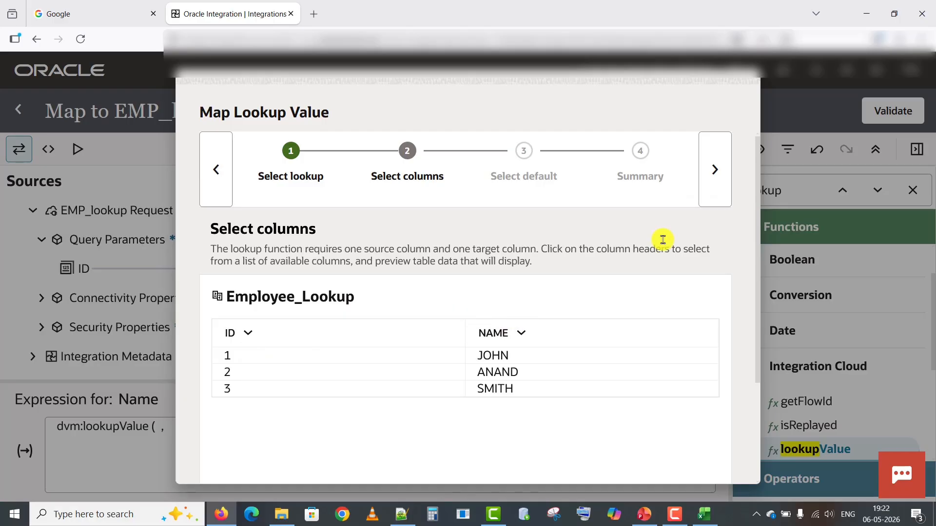
pyautogui.click(720, 191)
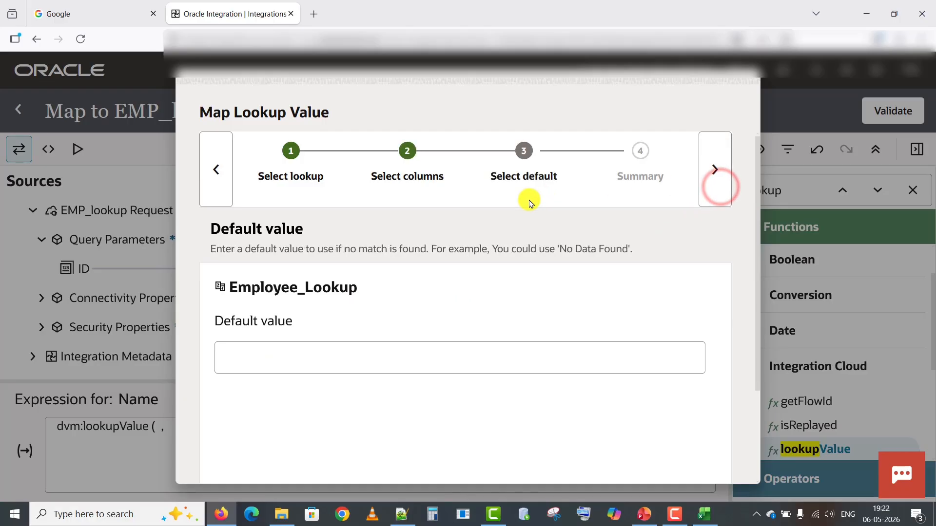
pyautogui.click(327, 358)
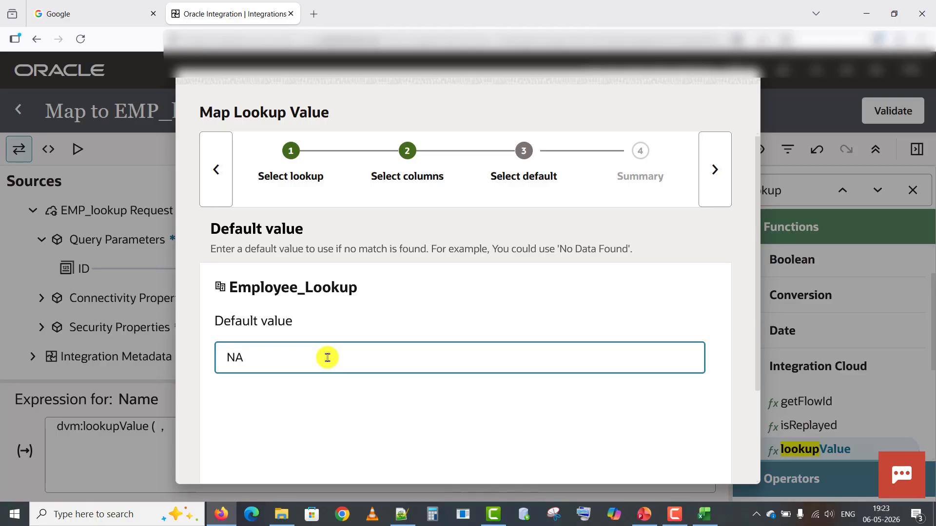
pyautogui.click(711, 183)
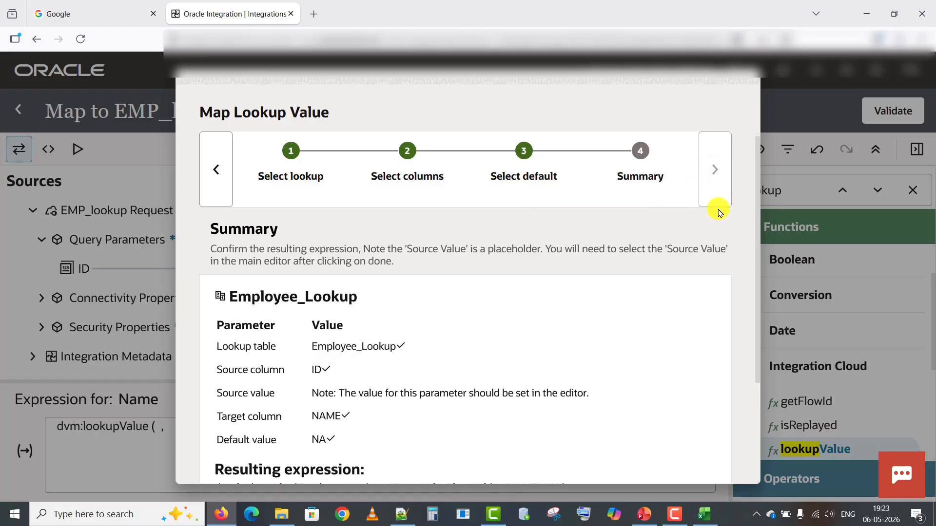
pyautogui.moveTo(758, 259); pyautogui.dragTo(747, 441)
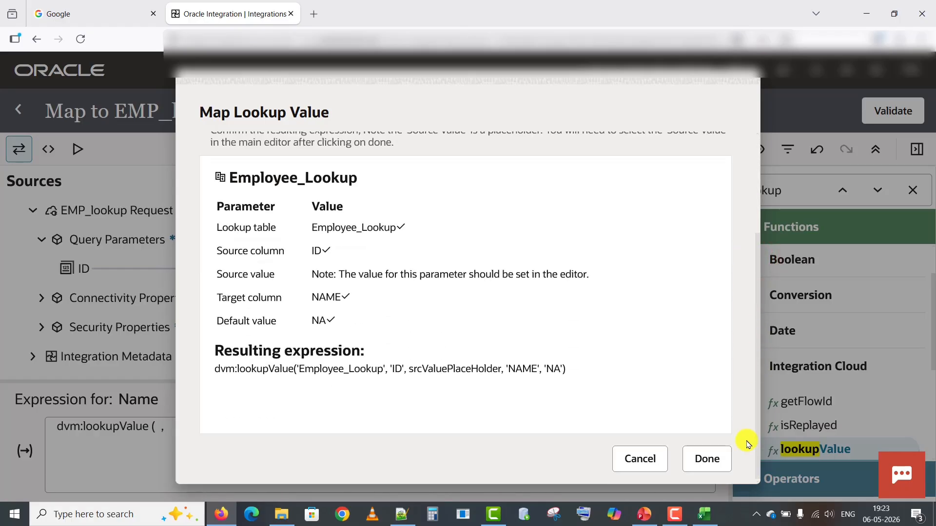
pyautogui.click(707, 458)
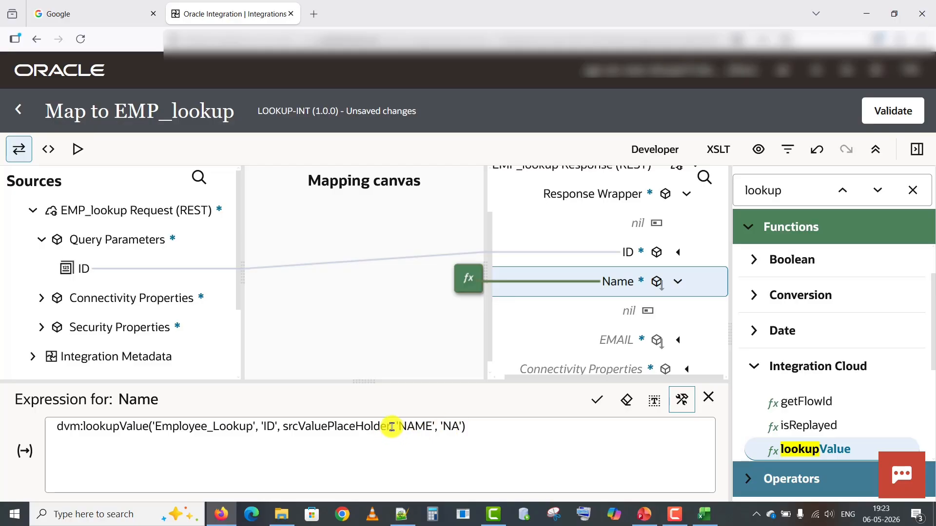
# Replace srcValuePlaceHolder in the Name expression with the request's ID and save it.
pyautogui.moveTo(391, 427); pyautogui.dragTo(287, 427)
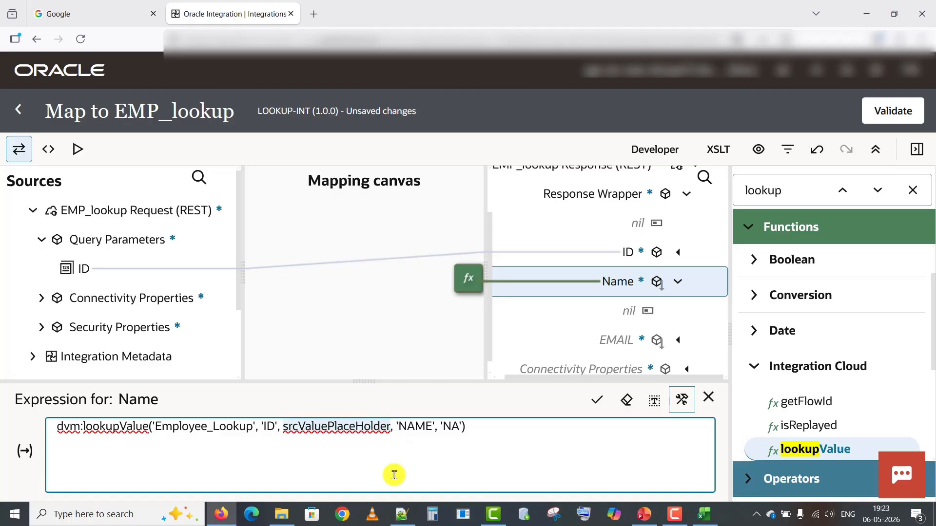
pyautogui.press('BackSpace')
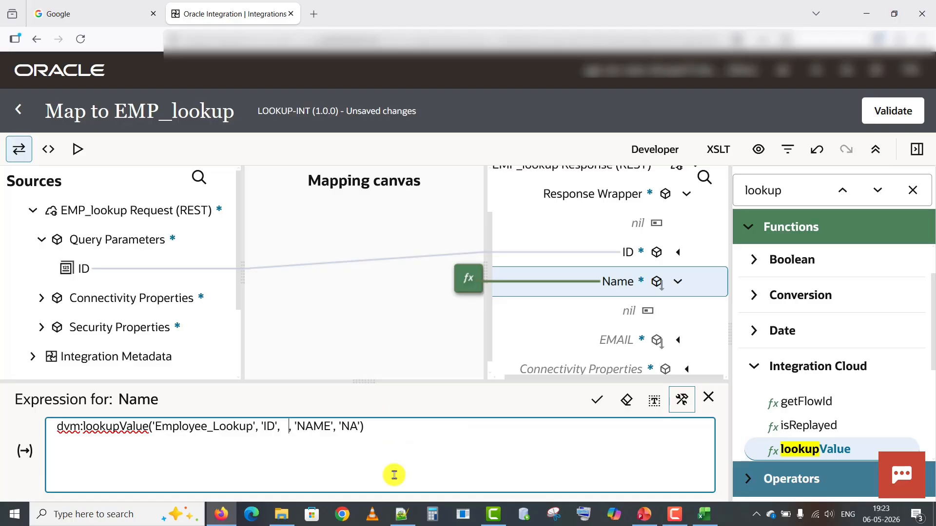
pyautogui.moveTo(88, 271); pyautogui.dragTo(286, 431)
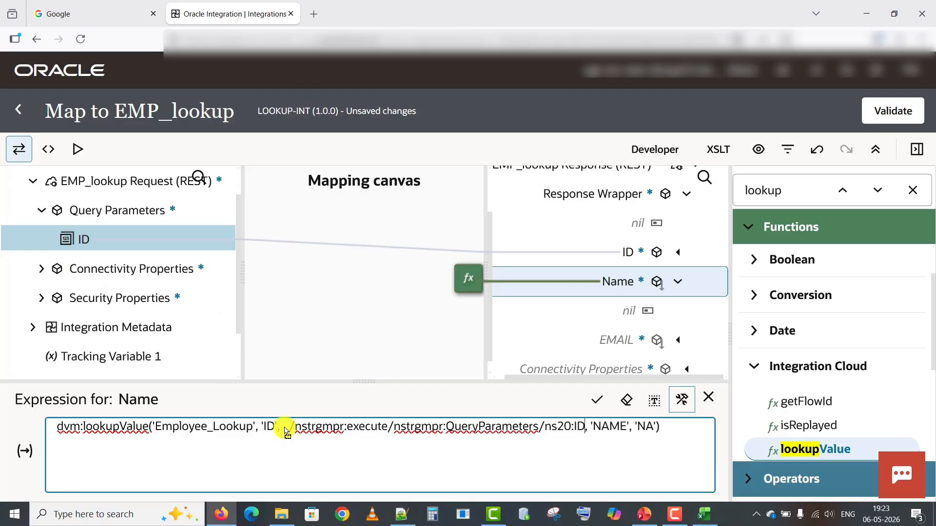
pyautogui.click(290, 429)
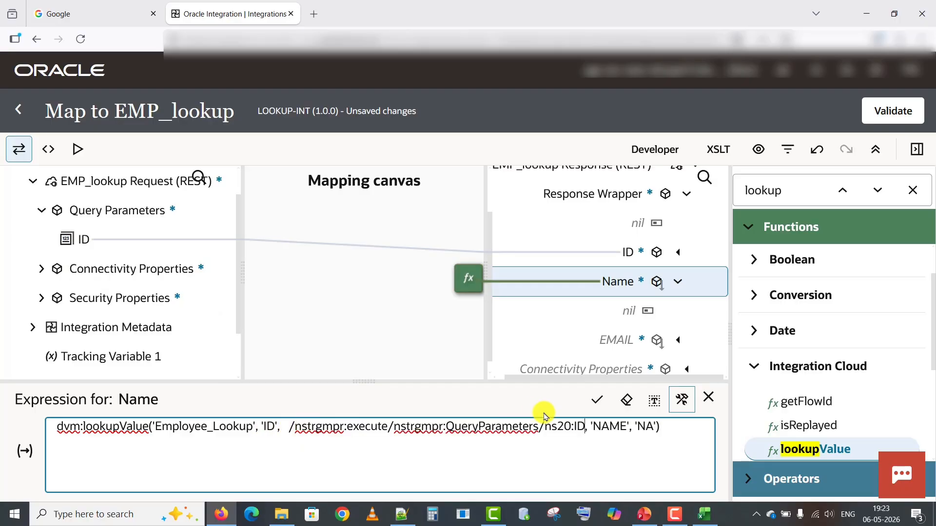
pyautogui.click(290, 429)
pyautogui.press('BackSpace')
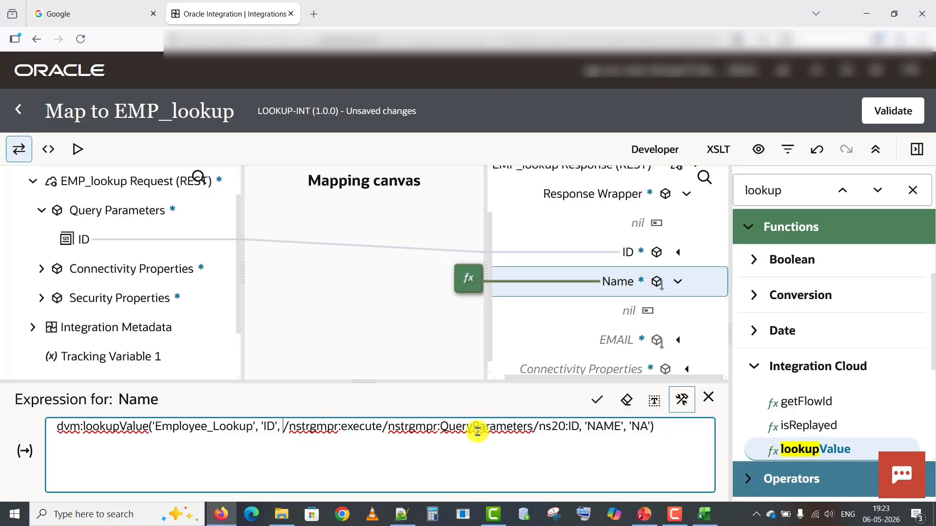
pyautogui.click(599, 405)
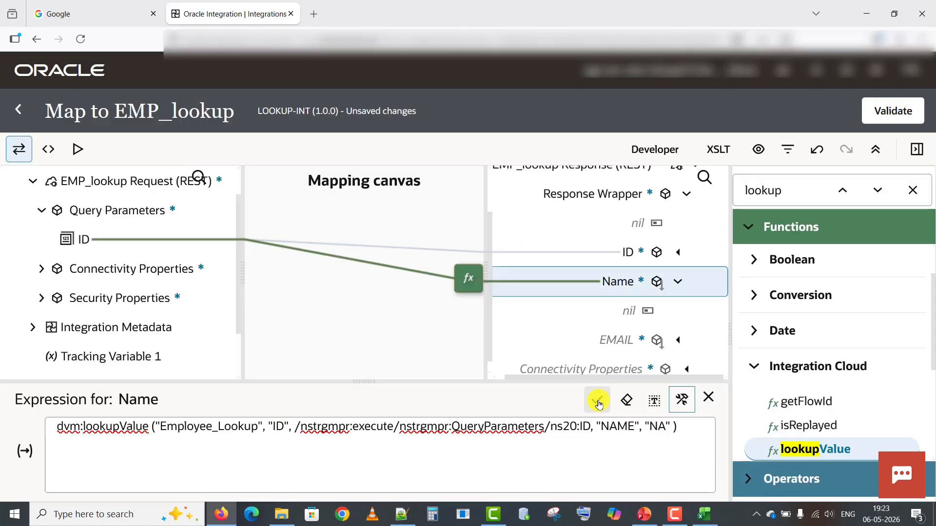
pyautogui.click(708, 400)
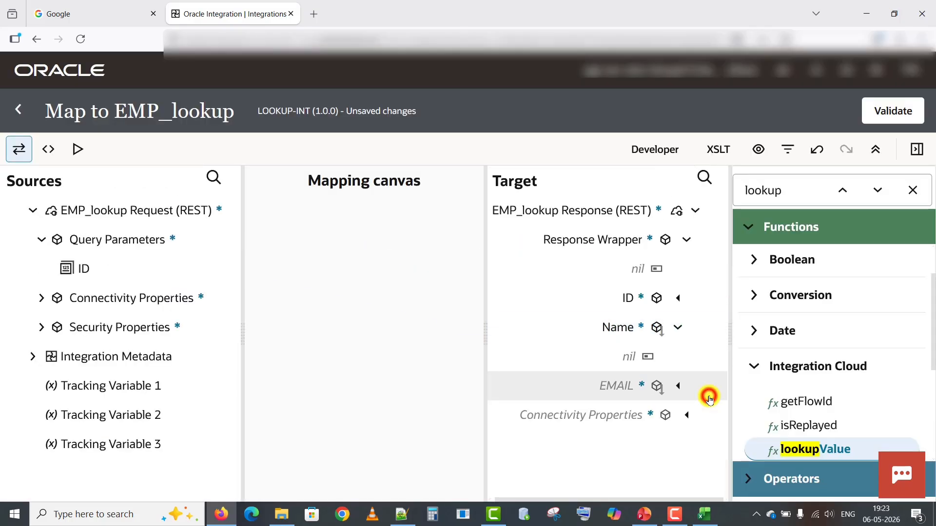
# Create an EMAIL target expression using lookupValue on the Employee_Lookup table.
pyautogui.rightClick(611, 386)
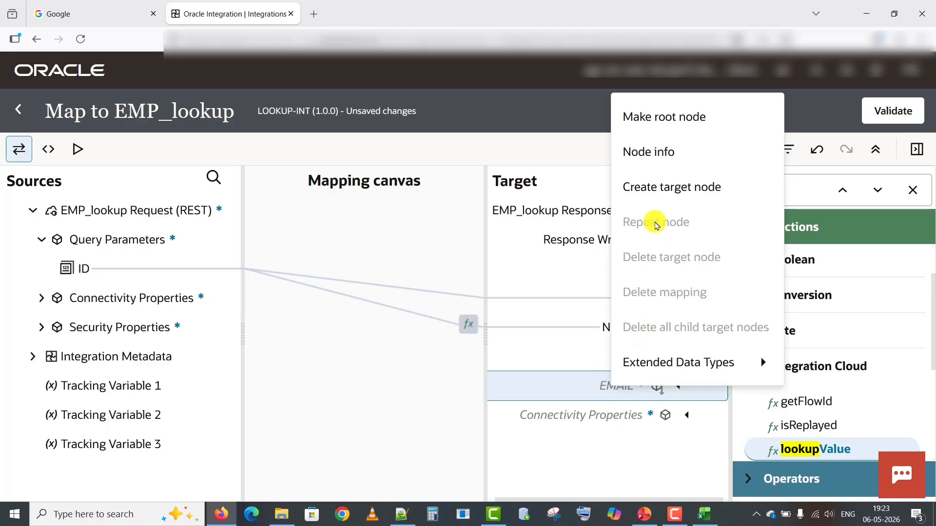
pyautogui.click(653, 191)
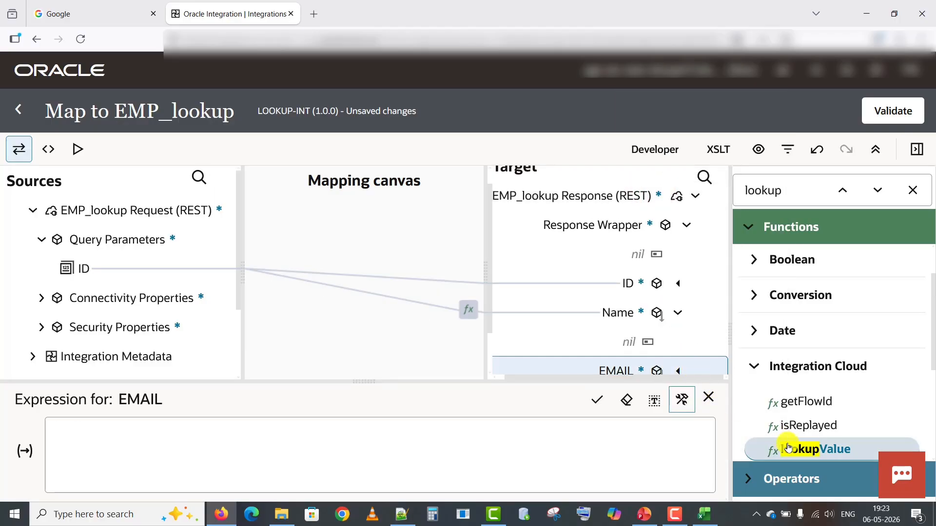
pyautogui.moveTo(756, 430); pyautogui.dragTo(606, 336)
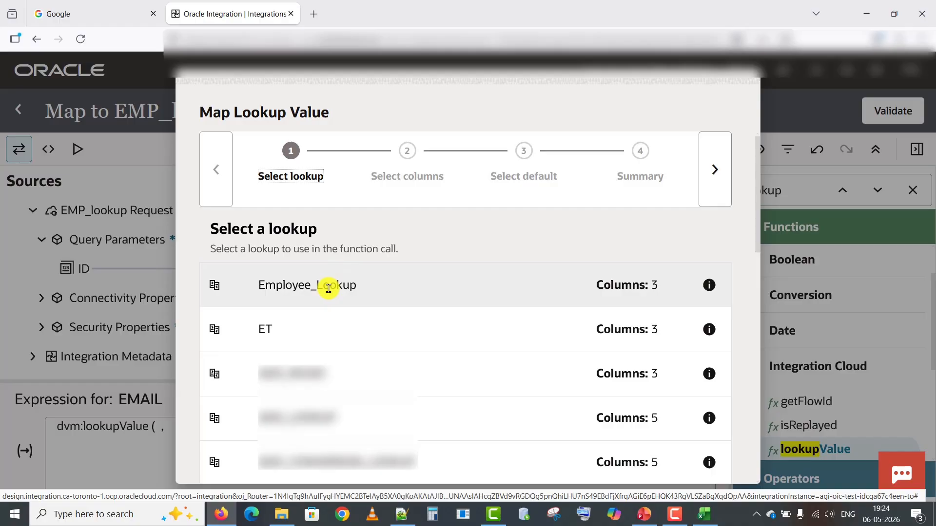
pyautogui.click(328, 288)
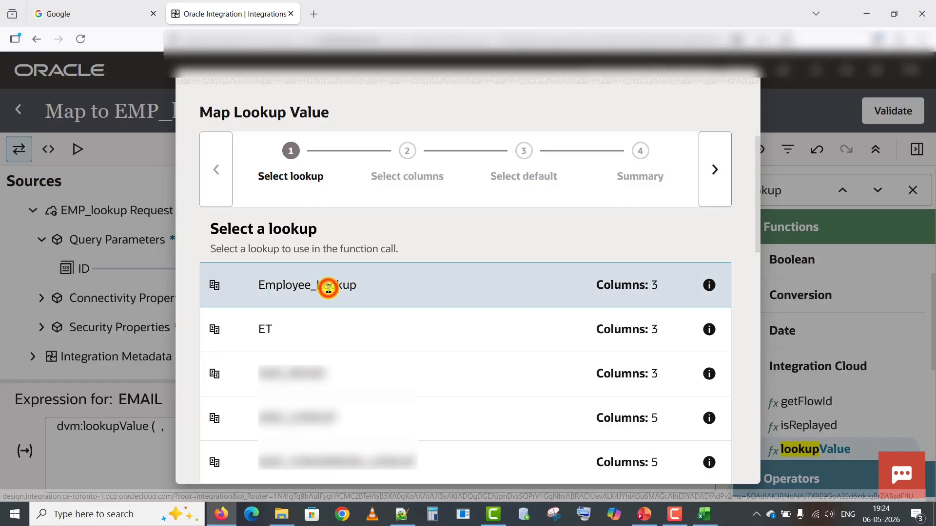
pyautogui.click(725, 171)
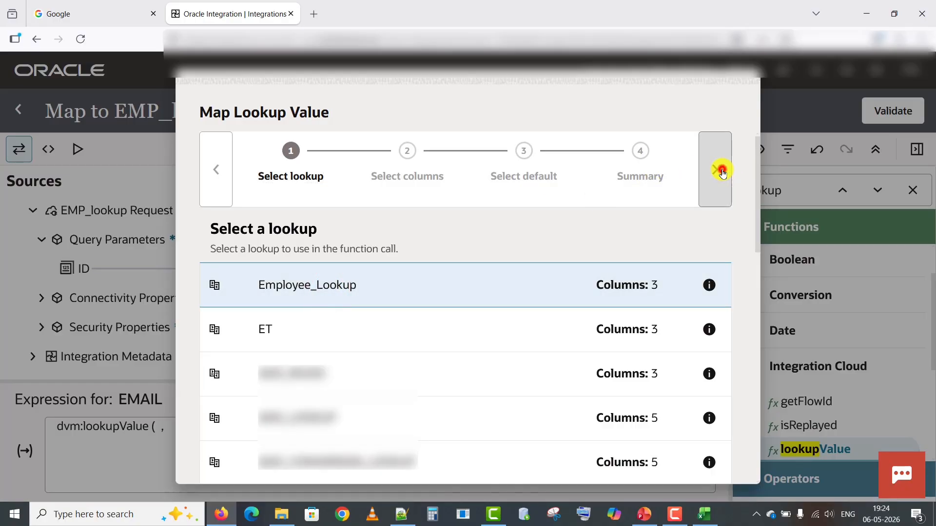
# Look up EMAIL by source column ID with default 'NA' and insert the expression.
pyautogui.click(299, 340)
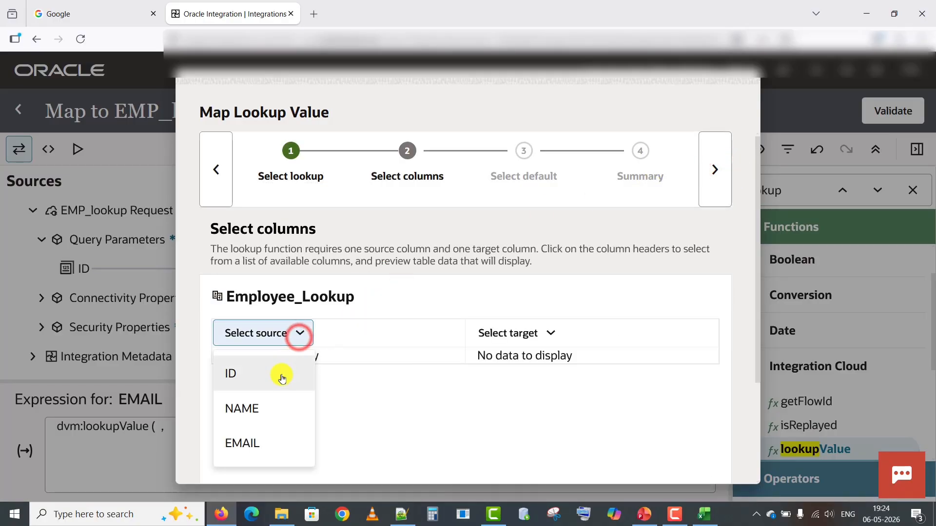
pyautogui.click(262, 375)
pyautogui.click(547, 335)
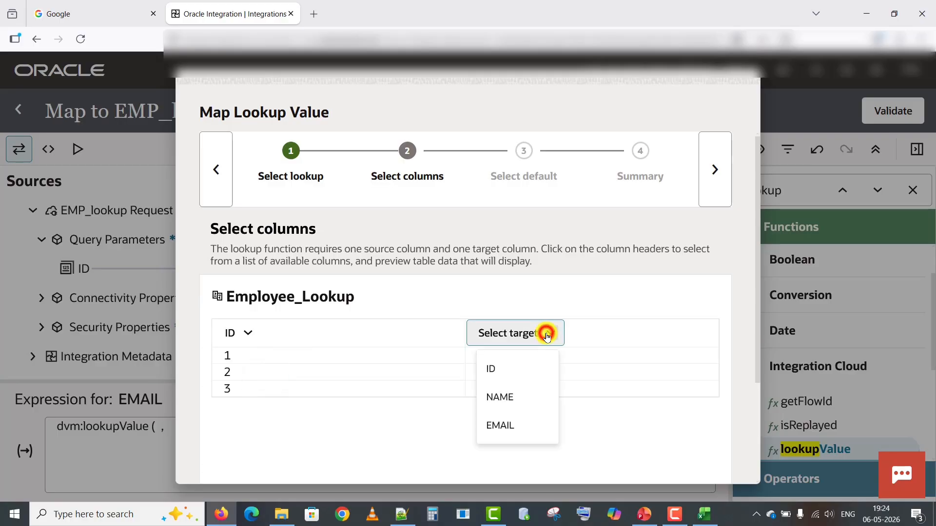
pyautogui.click(498, 442)
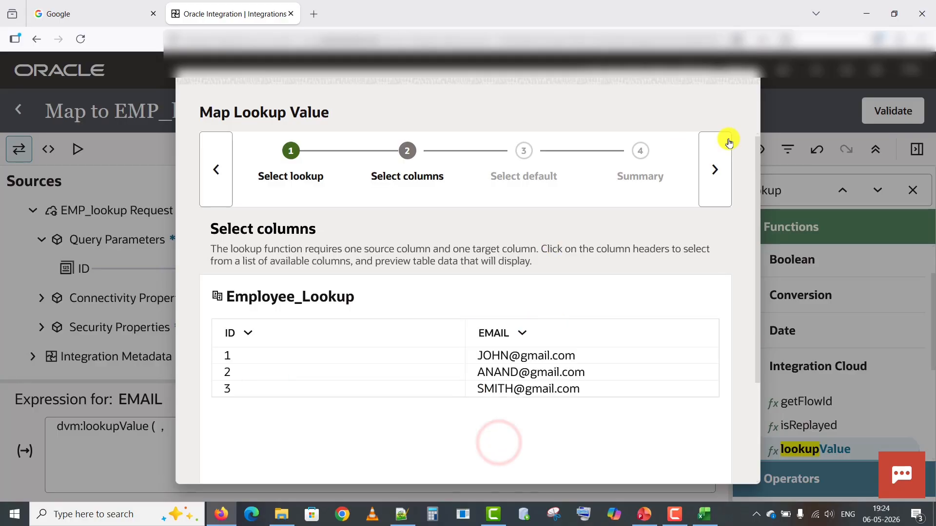
pyautogui.click(715, 165)
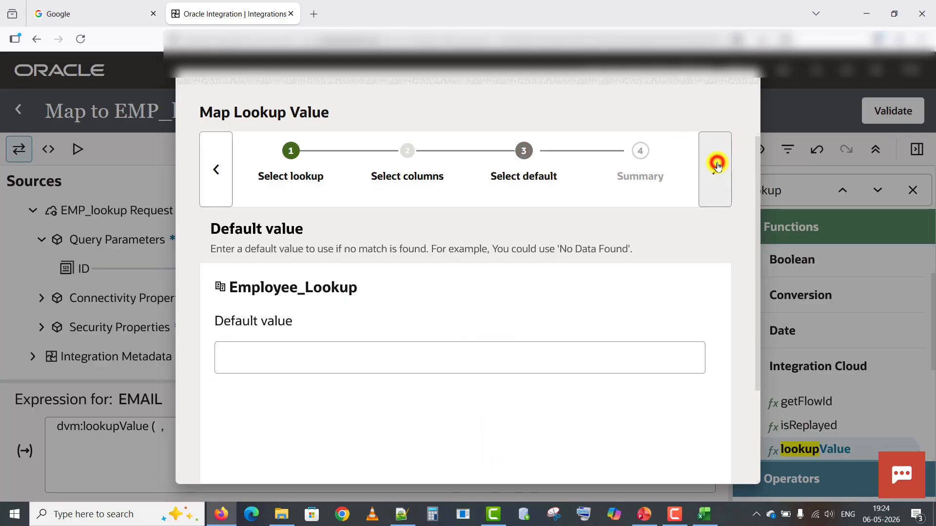
pyautogui.click(284, 364)
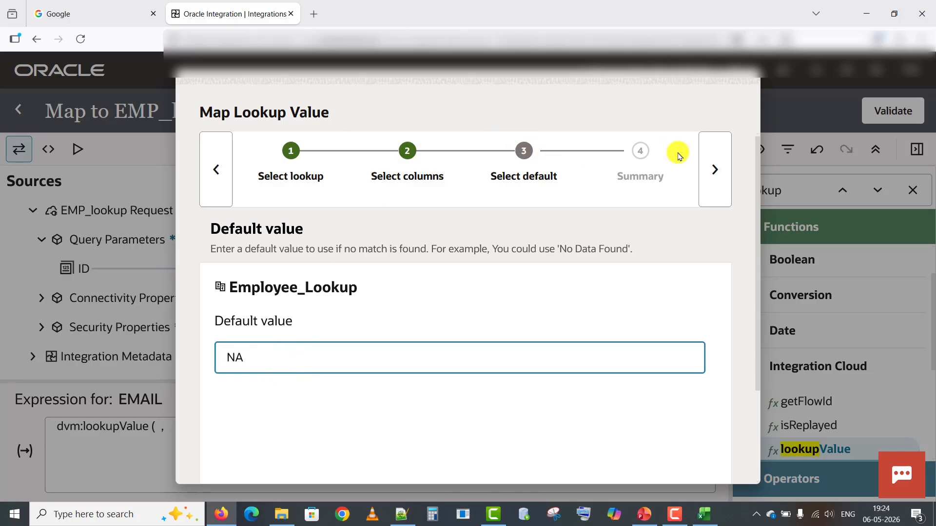
pyautogui.click(716, 169)
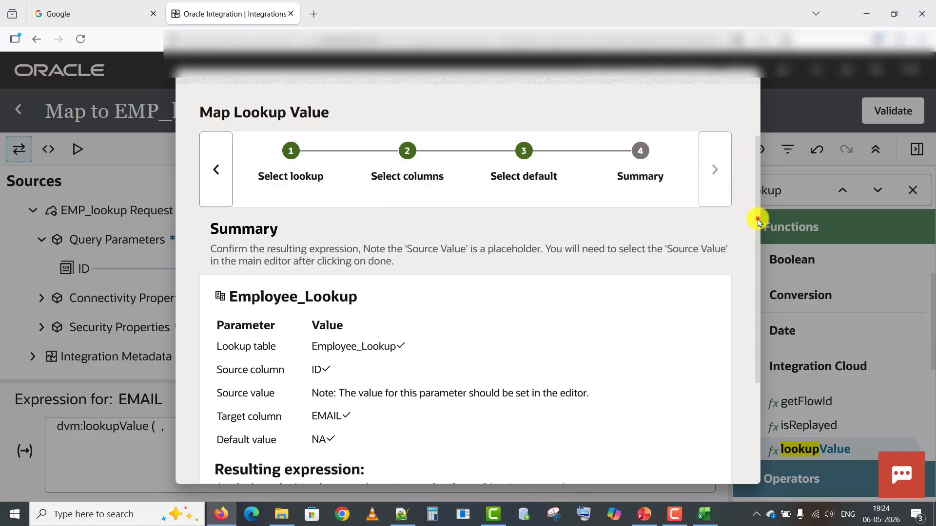
pyautogui.moveTo(758, 219); pyautogui.dragTo(759, 419)
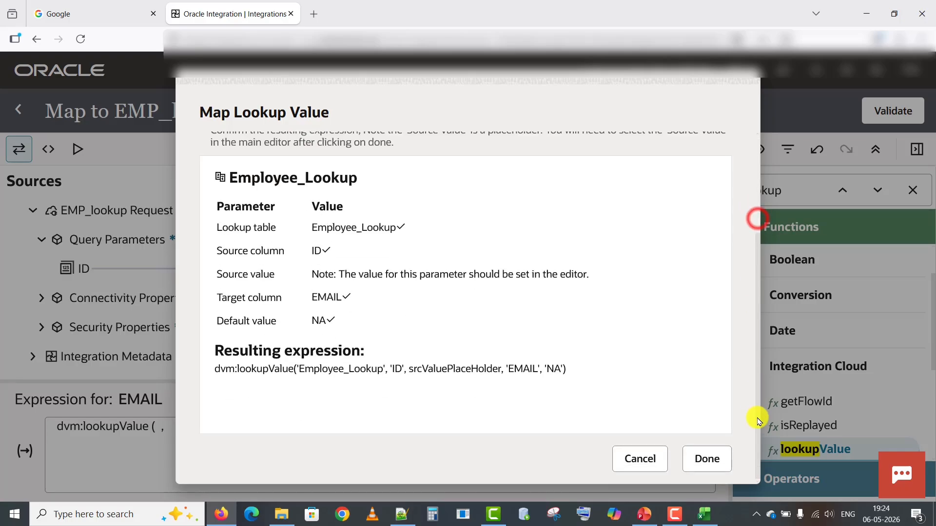
pyautogui.click(706, 460)
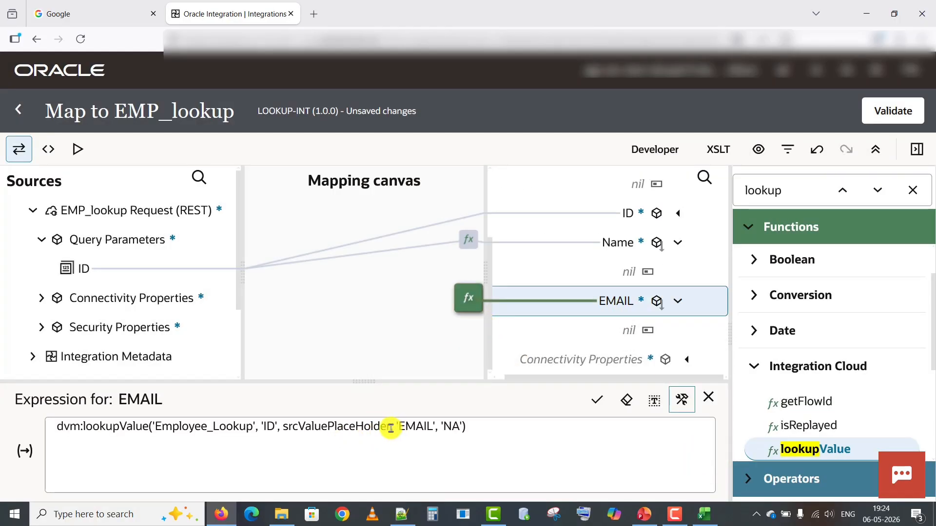
# Replace srcValuePlaceHolder in the EMAIL expression with the request's ID and save it.
pyautogui.moveTo(391, 429); pyautogui.dragTo(287, 428)
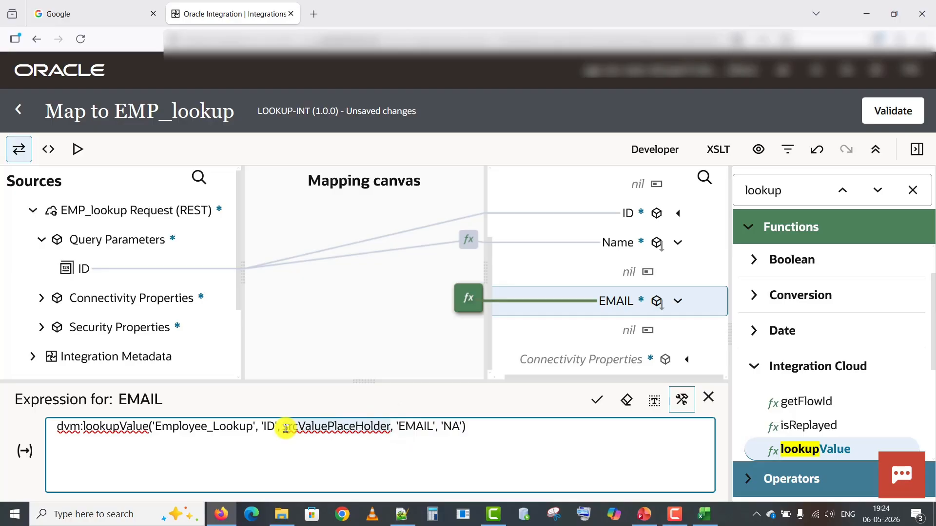
pyautogui.press('BackSpace')
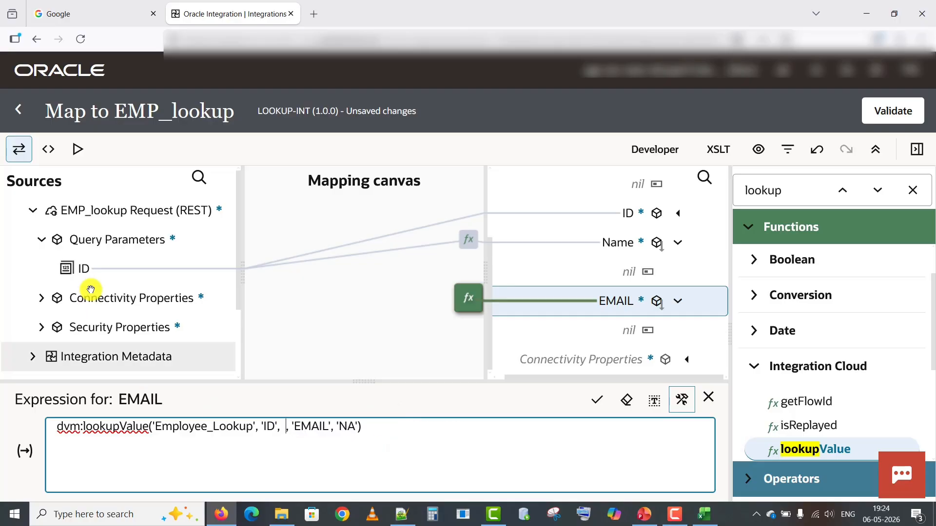
pyautogui.moveTo(84, 270)
pyautogui.mouseDown()
pyautogui.moveTo(235, 354)
pyautogui.moveTo(286, 438)
pyautogui.moveTo(278, 432)
pyautogui.mouseUp()
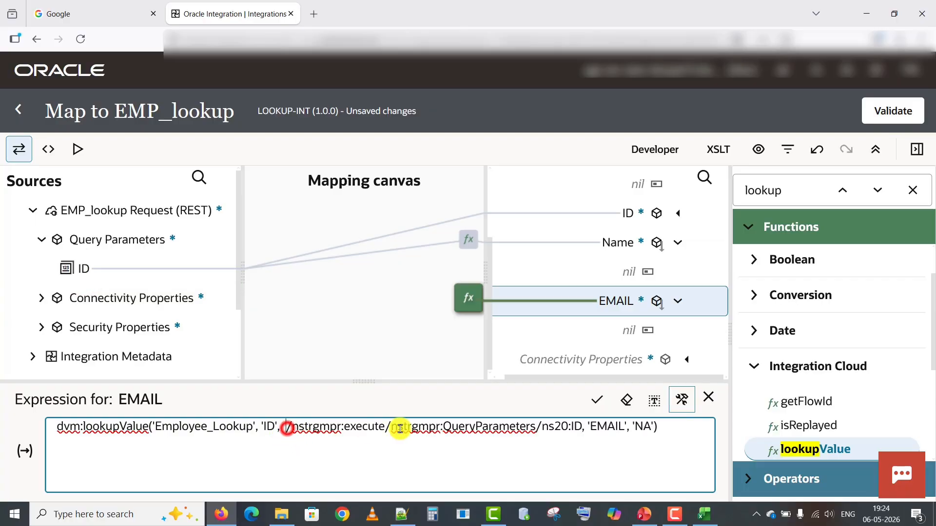
pyautogui.press('BackSpace')
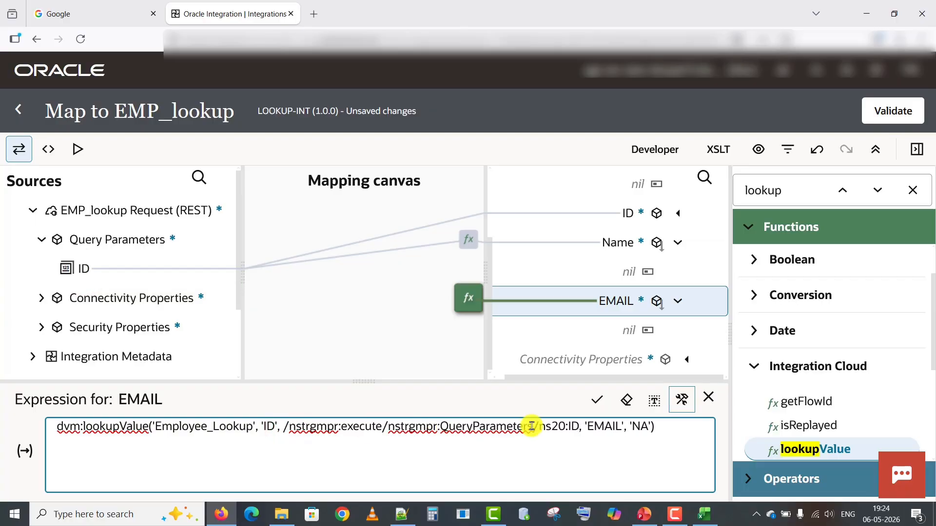
pyautogui.click(601, 400)
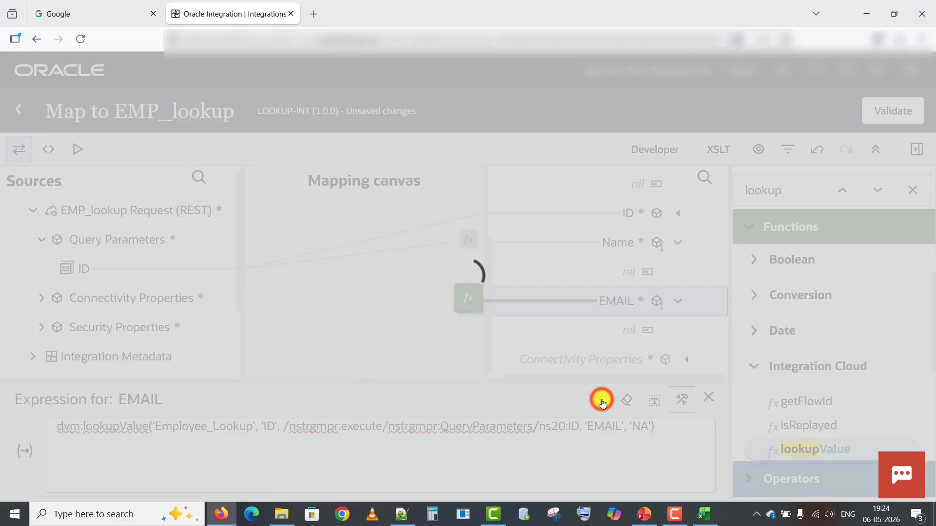
pyautogui.click(706, 399)
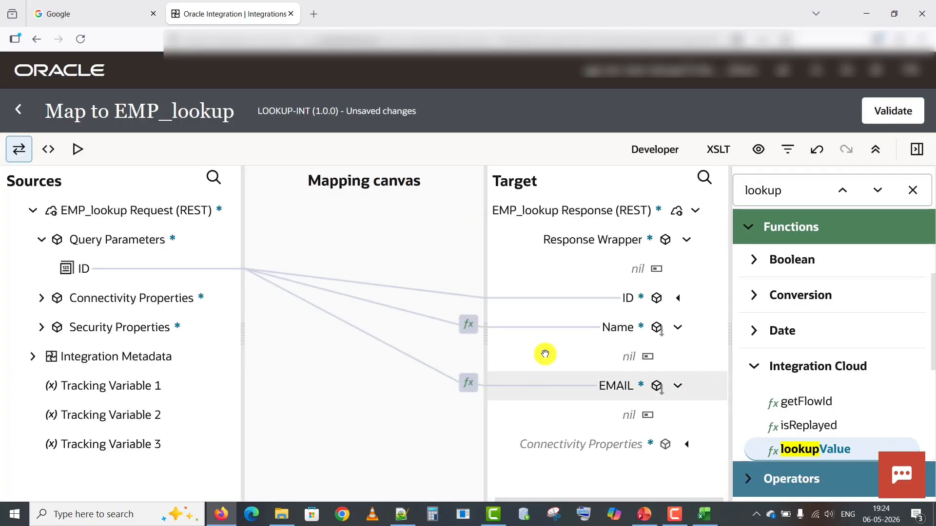
# Validate the map to EMP_lookup.
pyautogui.click(912, 191)
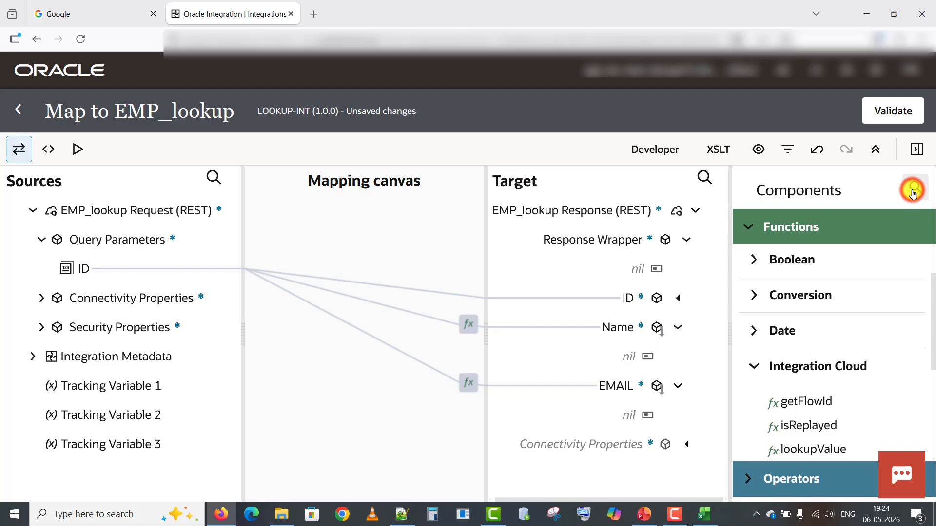
pyautogui.click(917, 149)
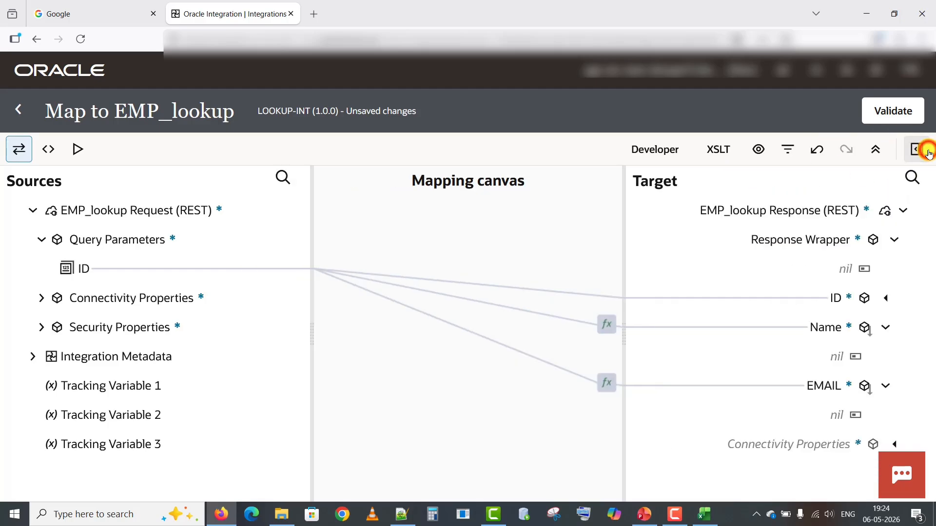
pyautogui.click(901, 112)
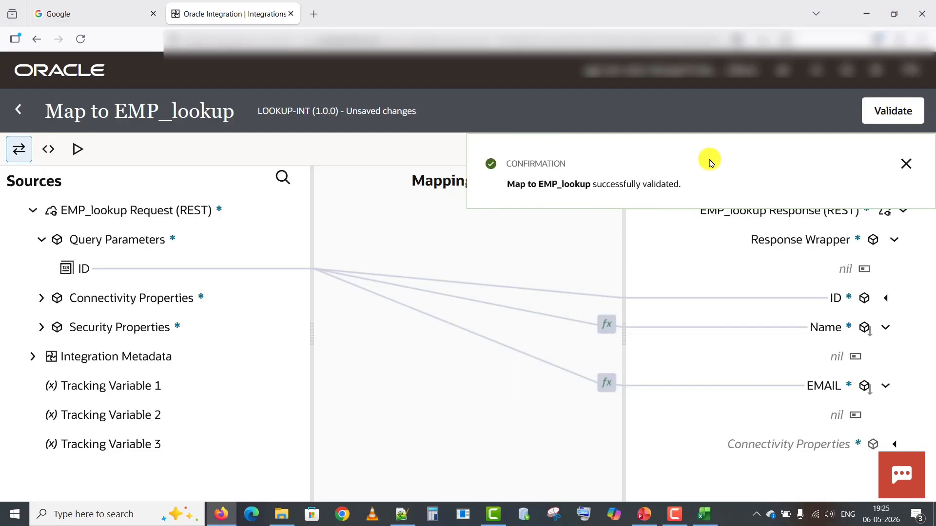
pyautogui.click(906, 164)
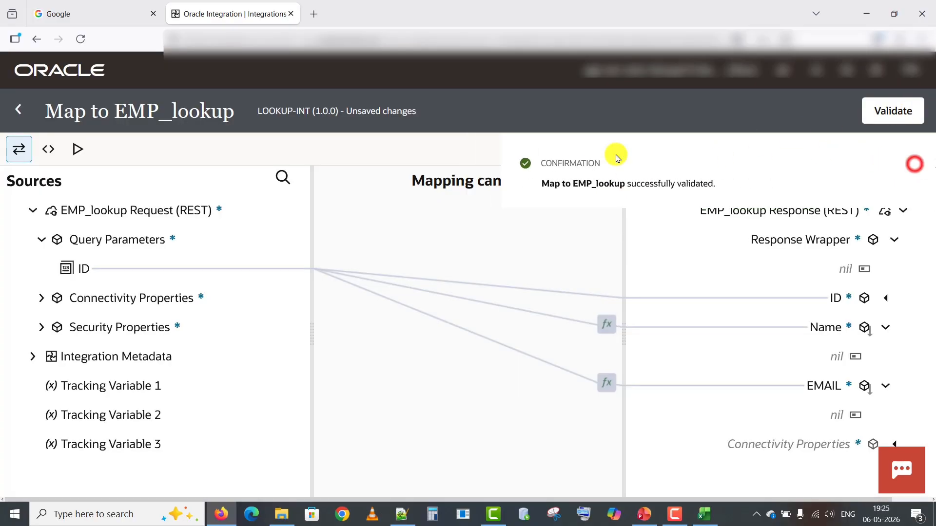
# Return to the flow, save LOOKUP-INT, and open its business identifiers settings.
pyautogui.click(19, 113)
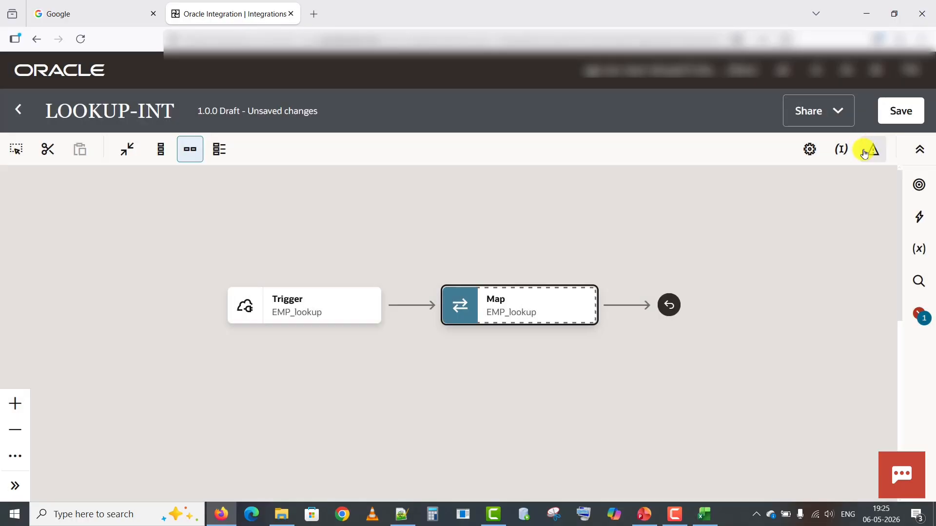
pyautogui.click(898, 113)
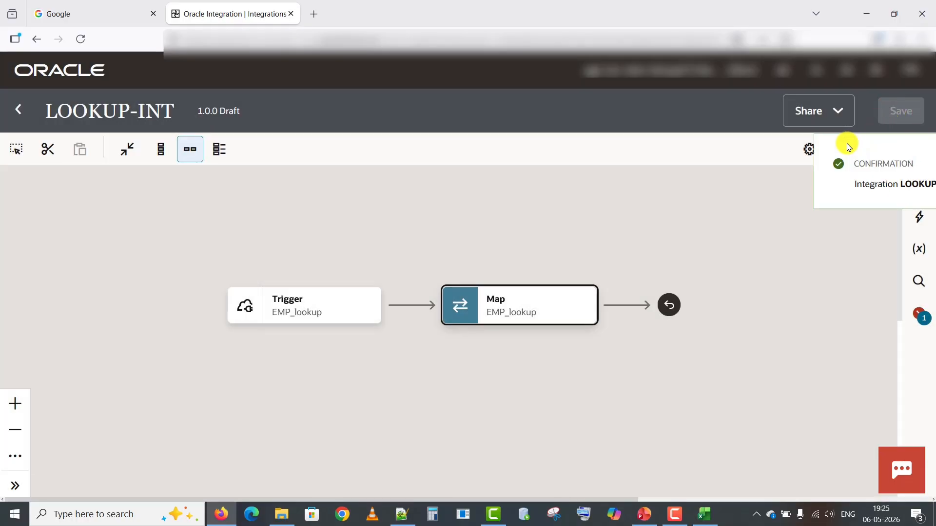
pyautogui.click(905, 162)
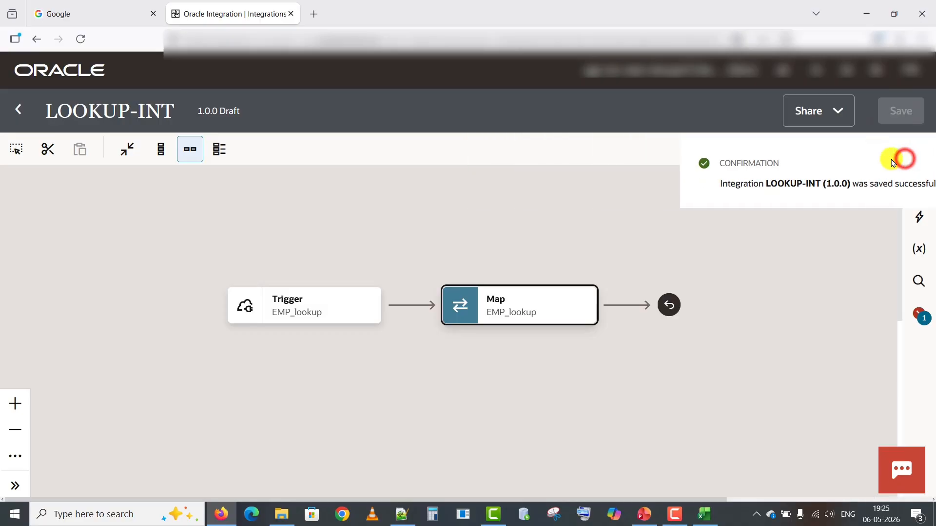
pyautogui.click(842, 151)
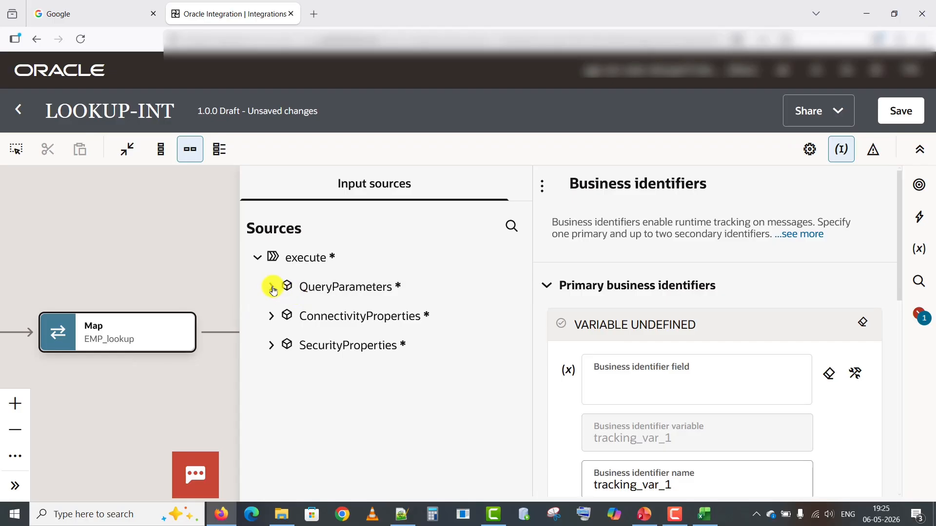
# Make the ID query parameter the primary business identifier for tracking.
pyautogui.click(272, 287)
pyautogui.click(311, 317)
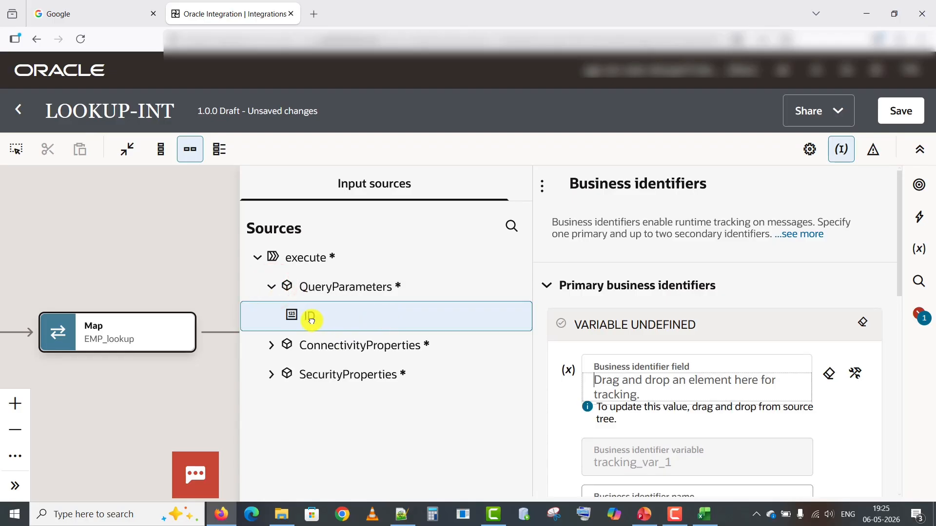
pyautogui.moveTo(311, 320); pyautogui.dragTo(653, 394)
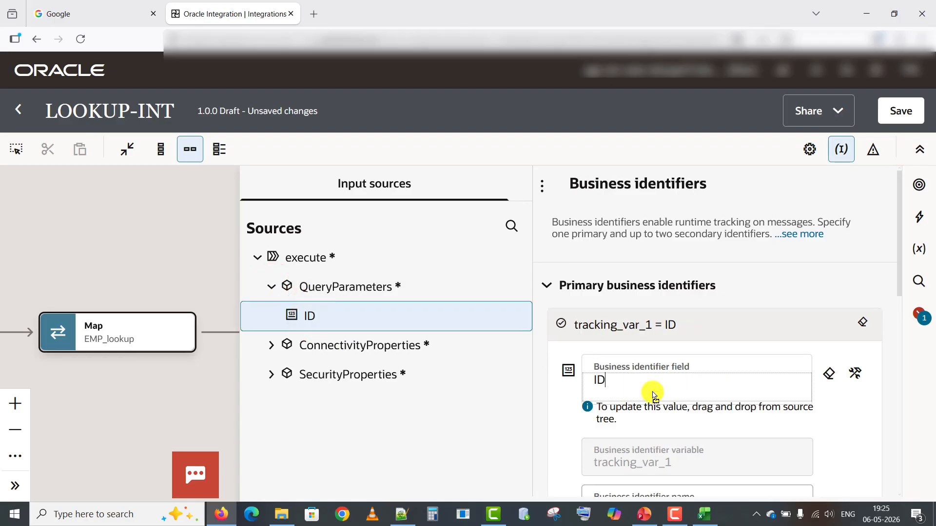
pyautogui.click(177, 256)
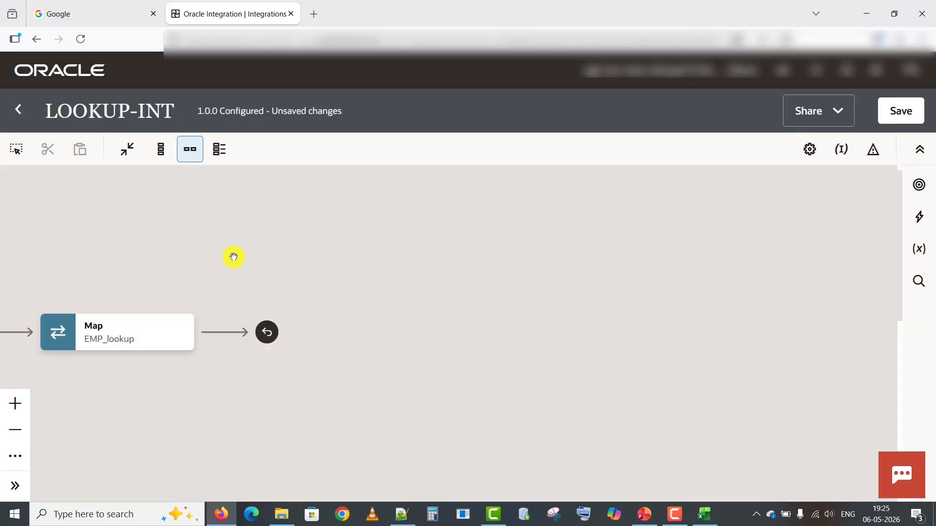
# Save LOOKUP-INT 1.0.0 as Configured and return to the integrations list.
pyautogui.moveTo(233, 256); pyautogui.dragTo(622, 253)
pyautogui.moveTo(470, 243); pyautogui.dragTo(448, 229)
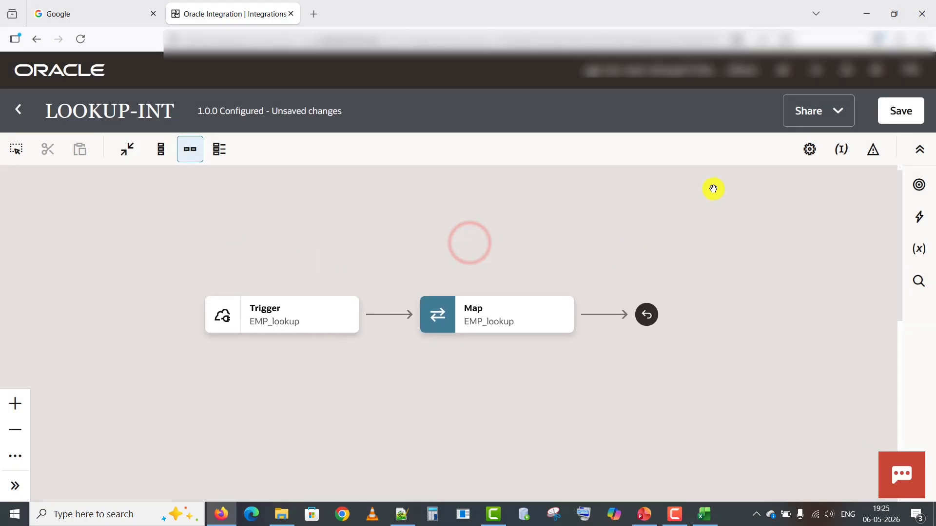
pyautogui.click(897, 104)
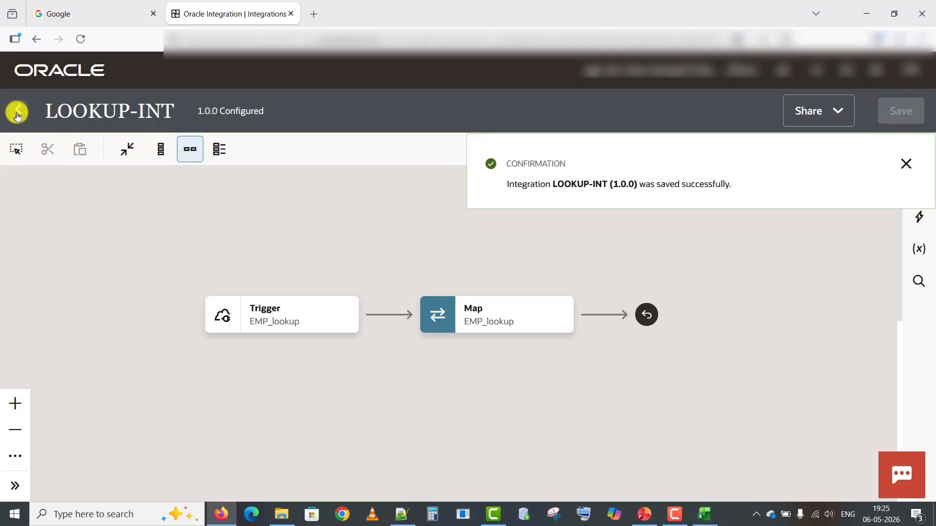
pyautogui.click(17, 115)
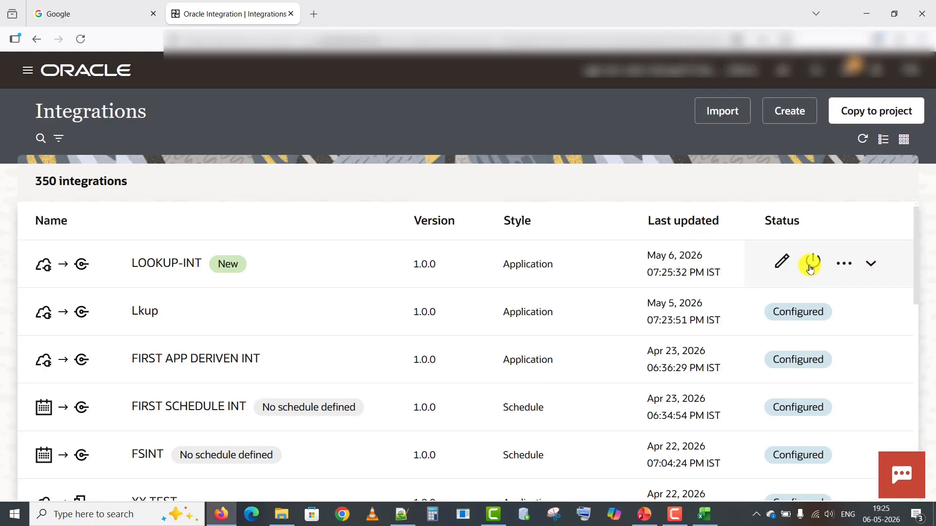
# Activate LOOKUP-INT with Debug tracing enabled.
pyautogui.click(811, 266)
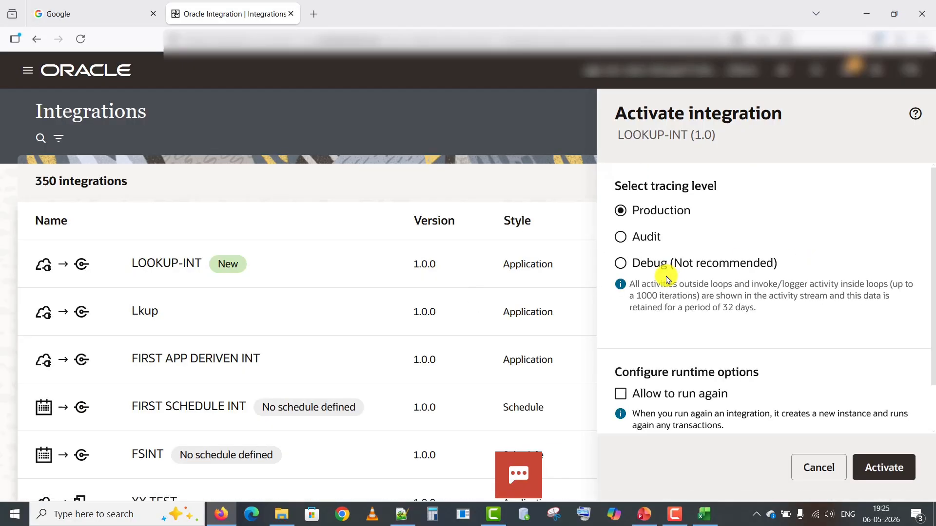
pyautogui.click(664, 263)
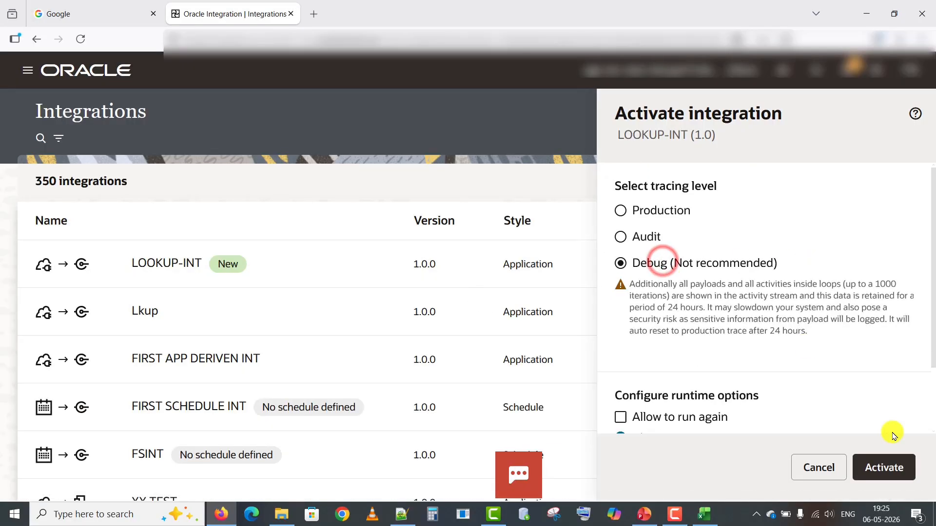
pyautogui.click(885, 467)
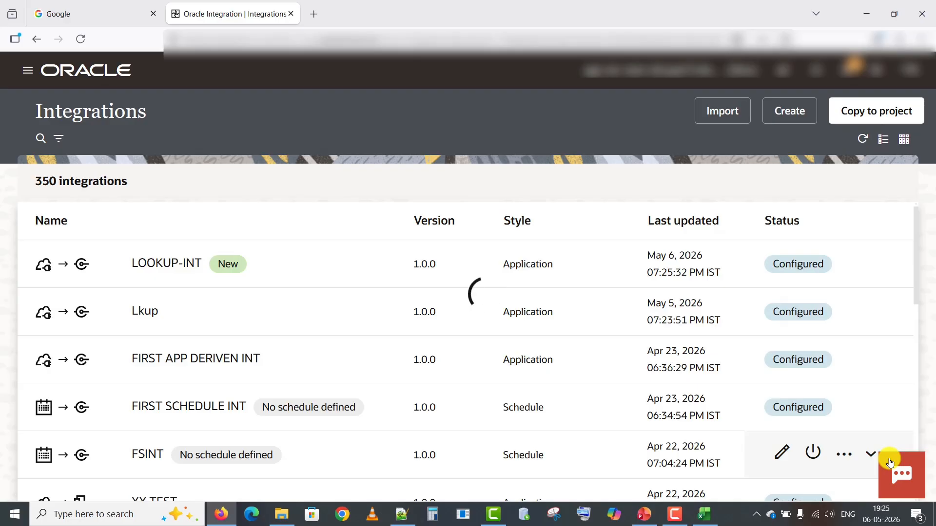
pyautogui.click(901, 202)
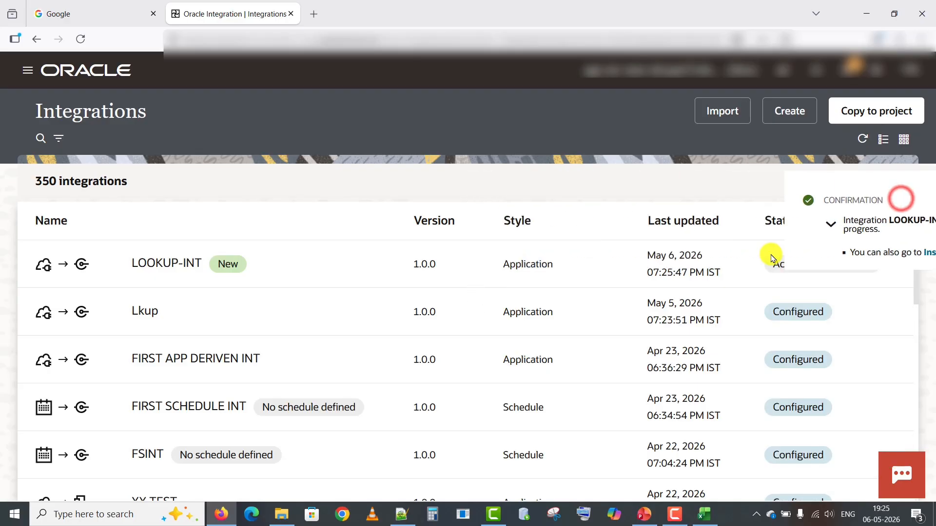
# Refresh LOOKUP-INT to show Active, then open its Configure and run test page.
pyautogui.click(817, 262)
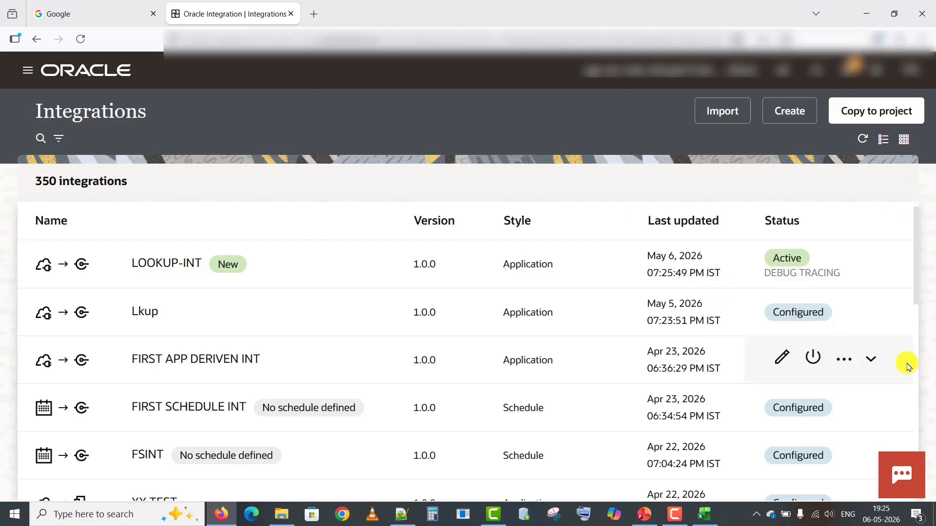
pyautogui.click(847, 263)
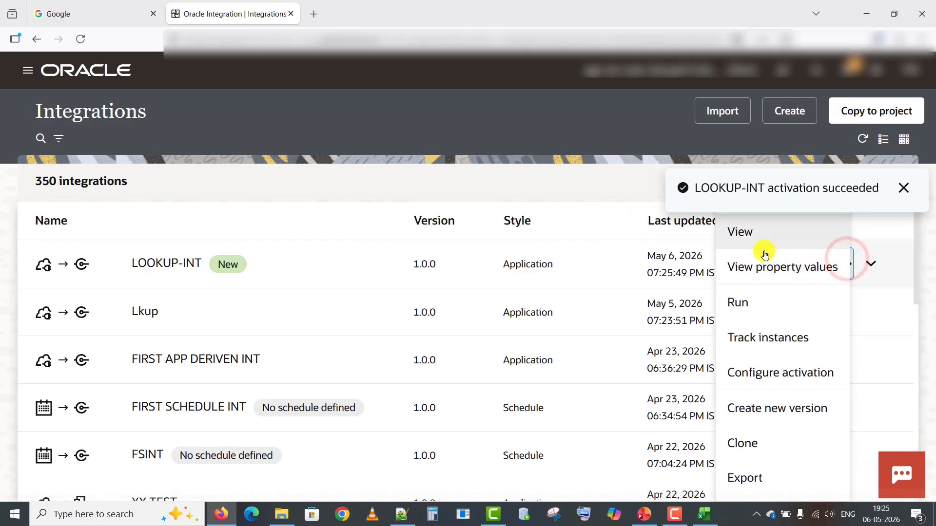
pyautogui.click(759, 301)
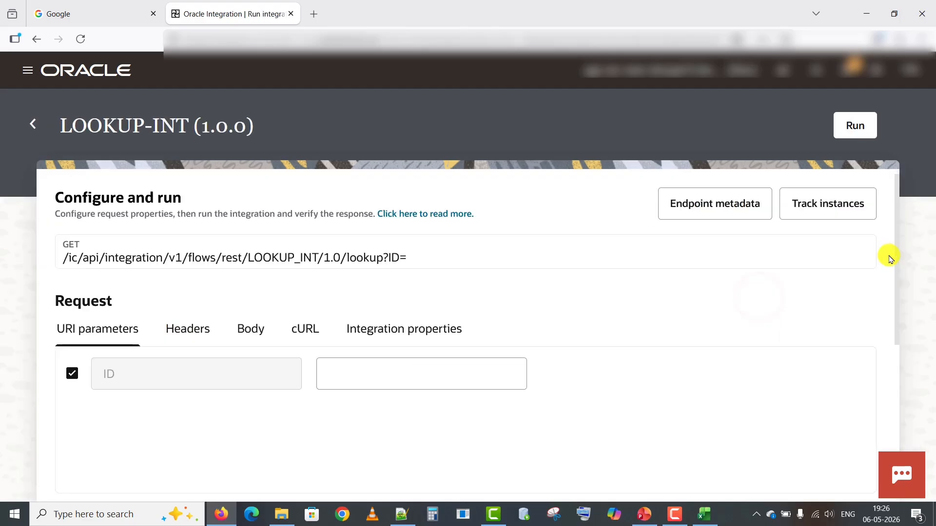
# Run LOOKUP-INT with ID 1 and check the returned employee name and email.
pyautogui.click(381, 370)
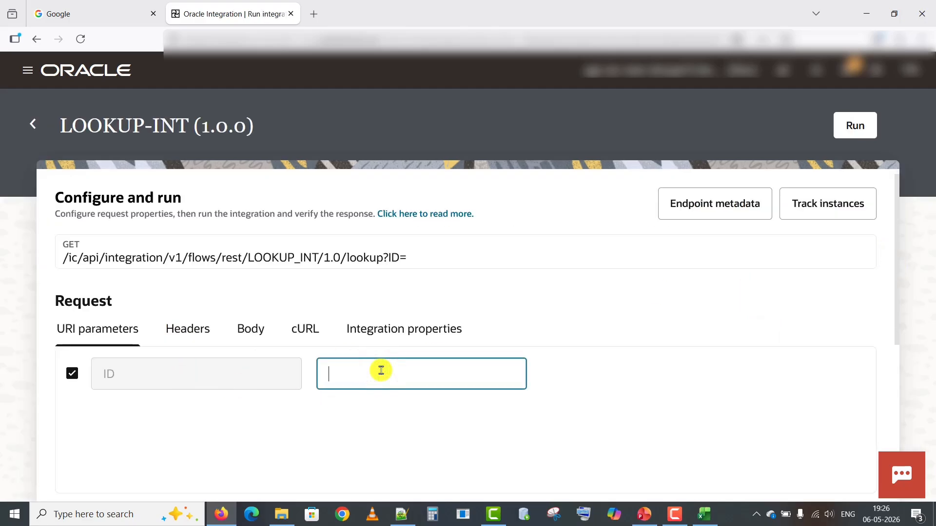
pyautogui.click(245, 333)
pyautogui.click(852, 128)
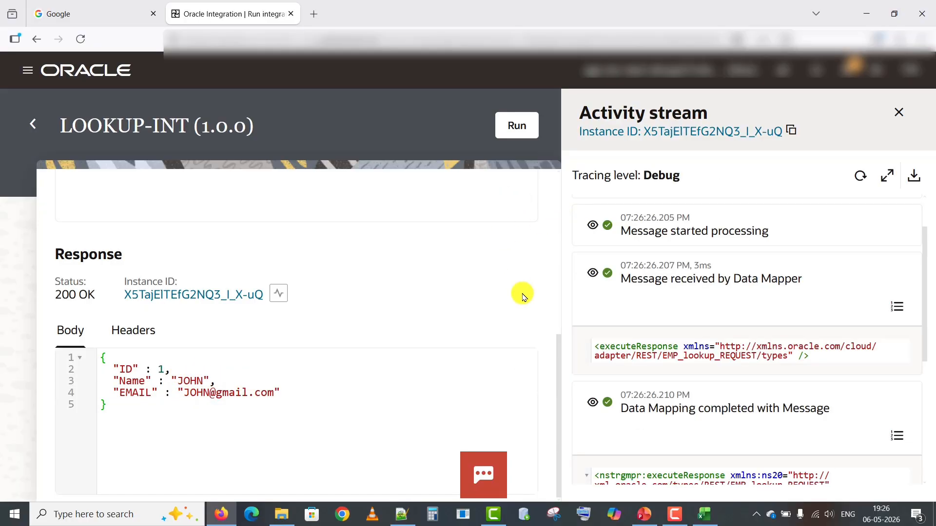
pyautogui.moveTo(559, 360); pyautogui.dragTo(543, 236)
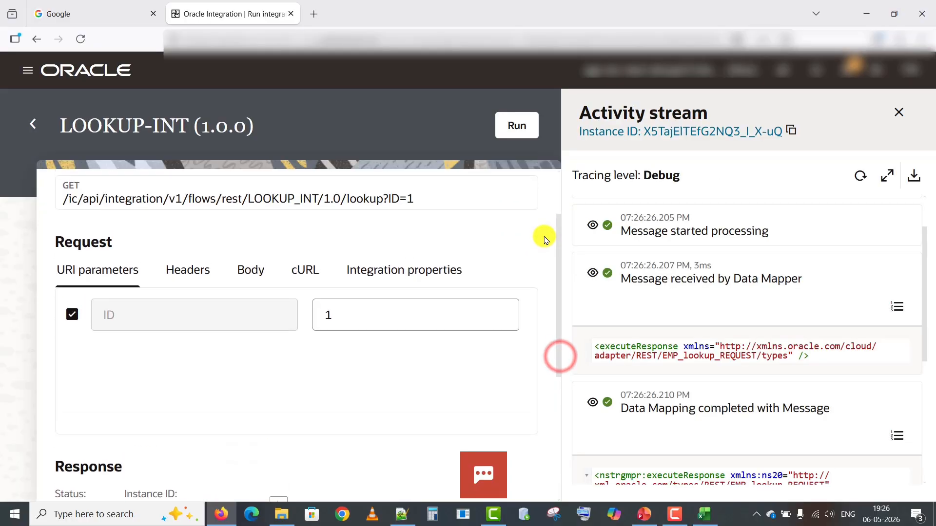
# Rerun with ID 3 and confirm 200 OK with Name SMITH and its email.
pyautogui.click(333, 325)
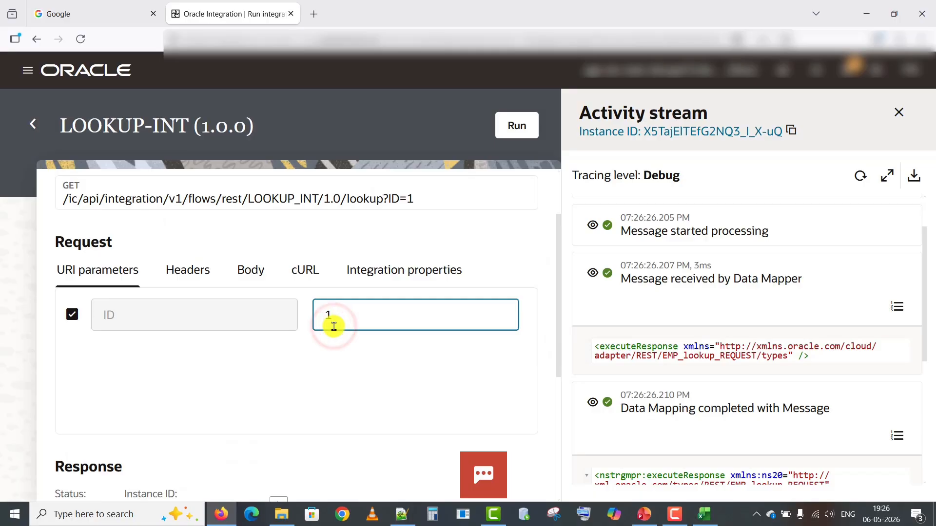
pyautogui.click(516, 133)
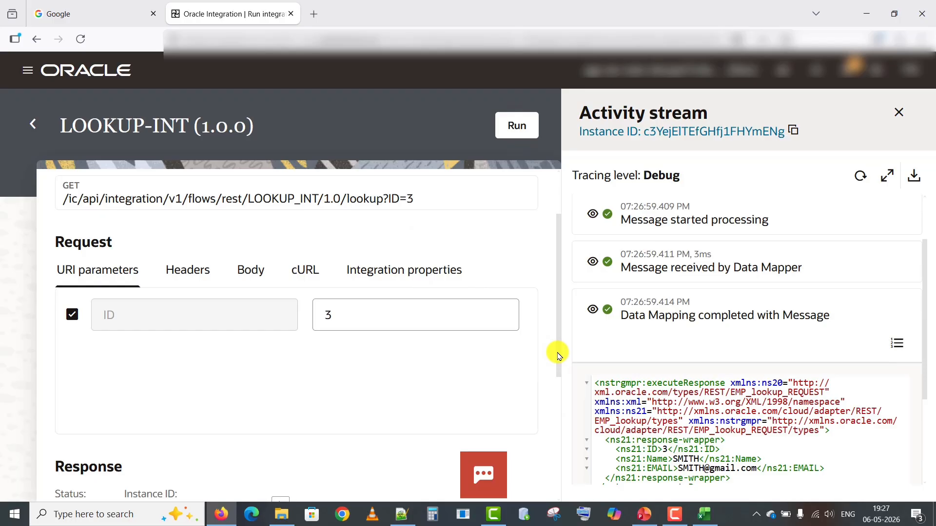
pyautogui.scroll(-4, 557, 351)
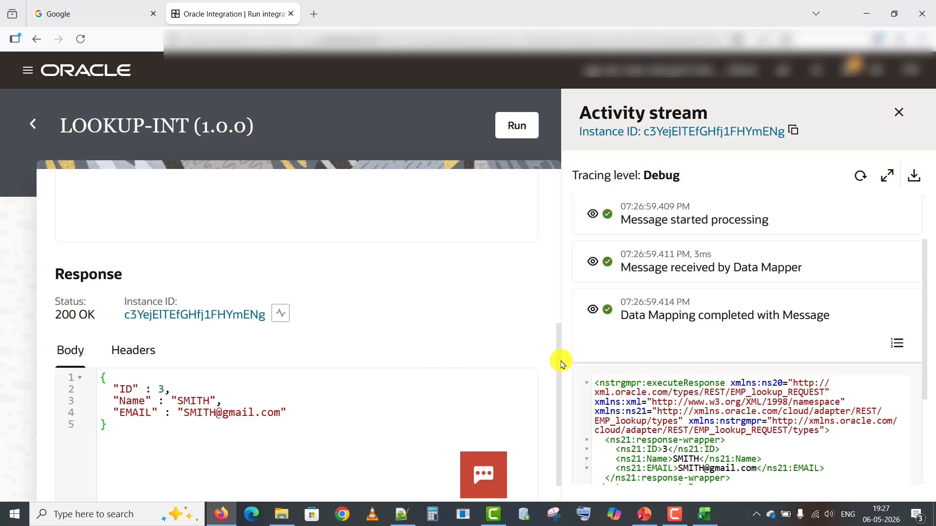
pyautogui.moveTo(559, 373); pyautogui.dragTo(554, 202)
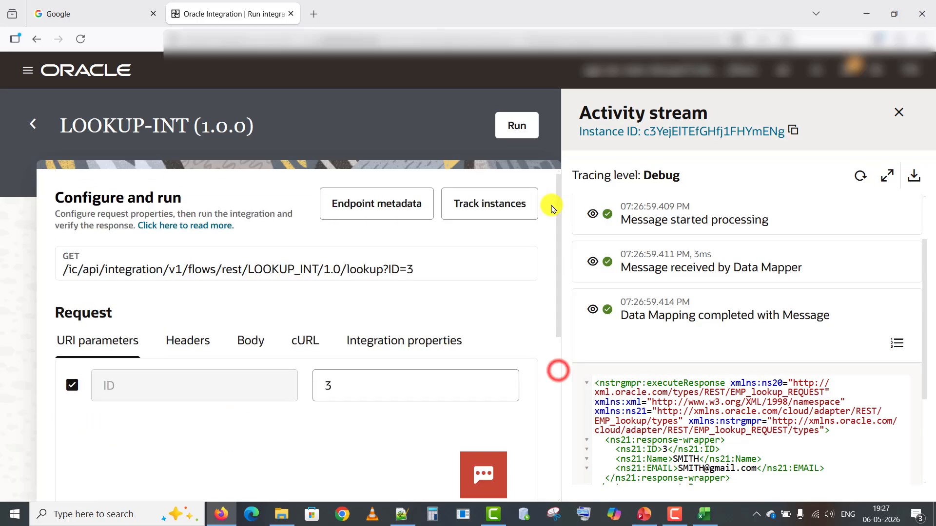
# Run LOOKUP-INT with ID 7 and confirm the response shows NA for Name and EMAIL.
pyautogui.click(375, 377)
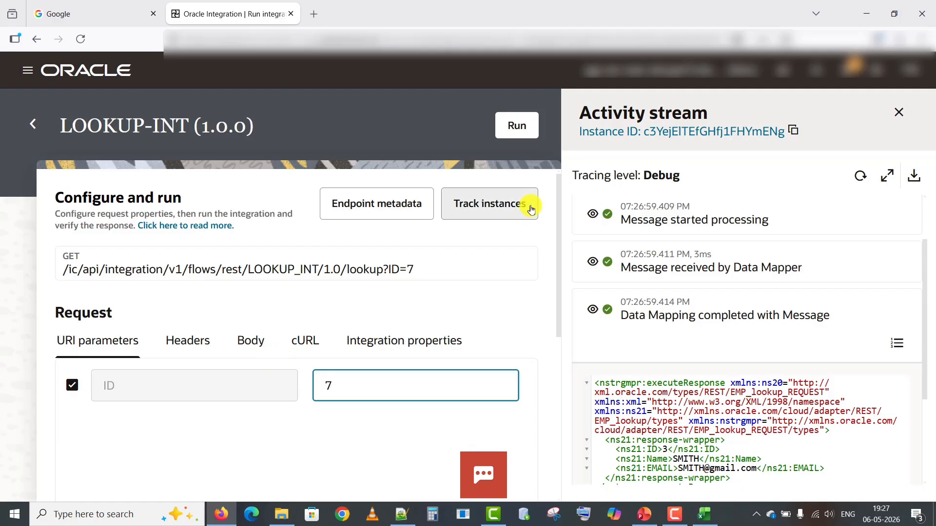
pyautogui.click(515, 120)
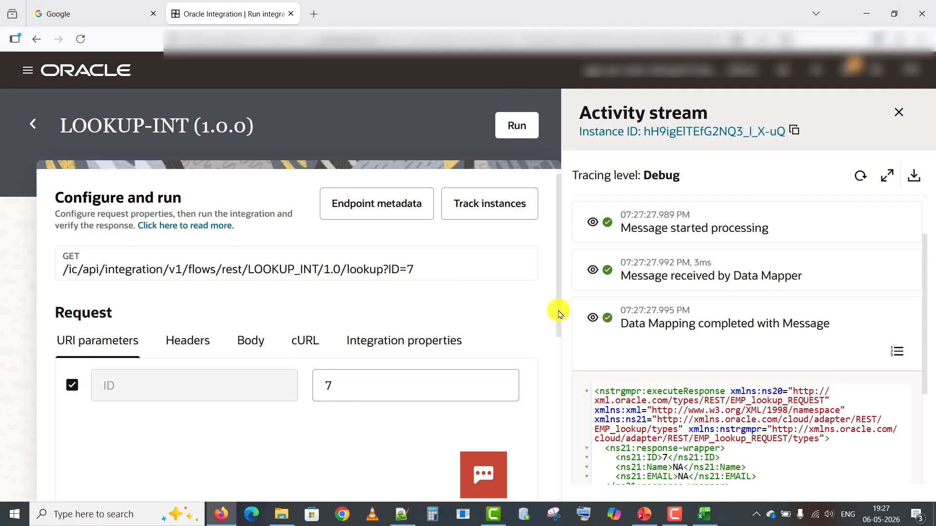
pyautogui.moveTo(559, 312); pyautogui.dragTo(559, 443)
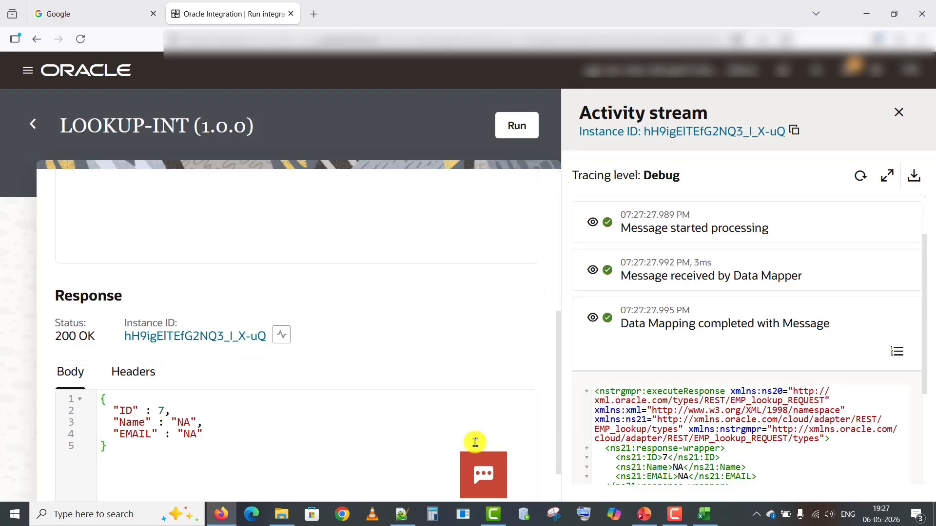